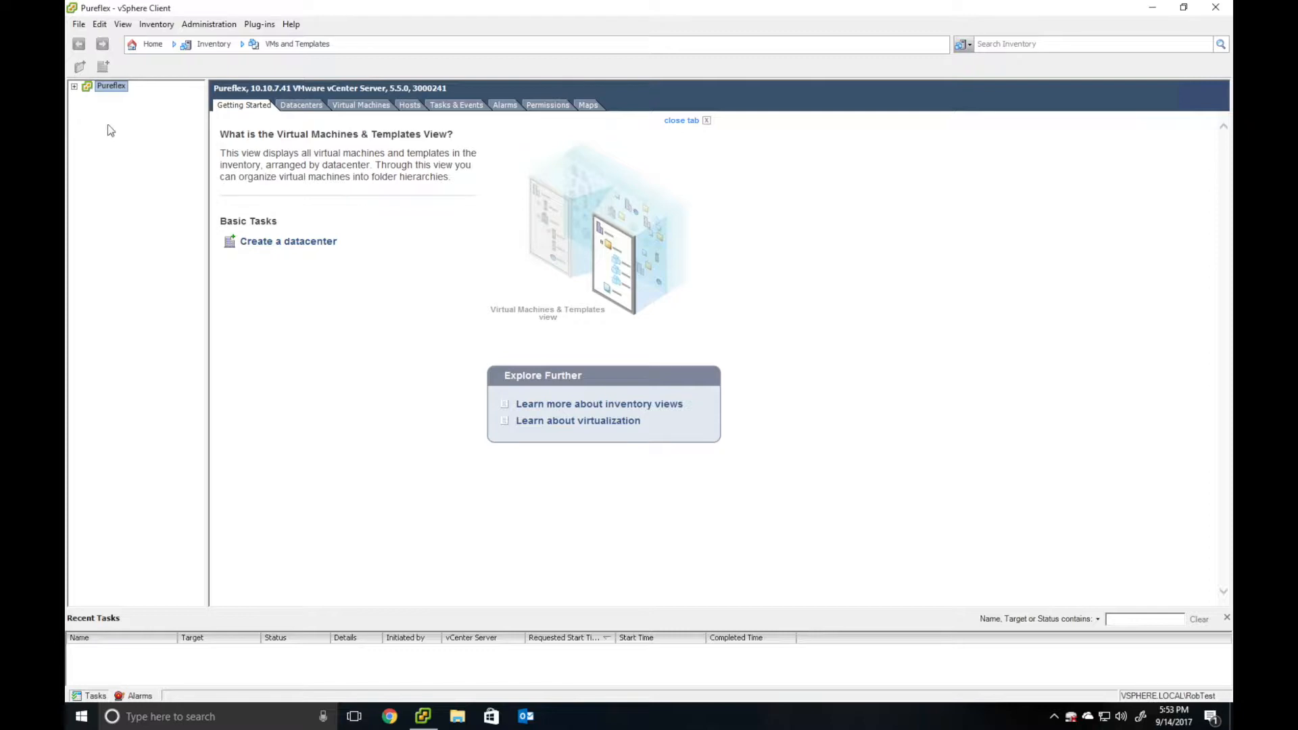
- Expand Pureflex > HC-Pureflex > Capping > Arias in the inventory tree
click(75, 86)
click(88, 98)
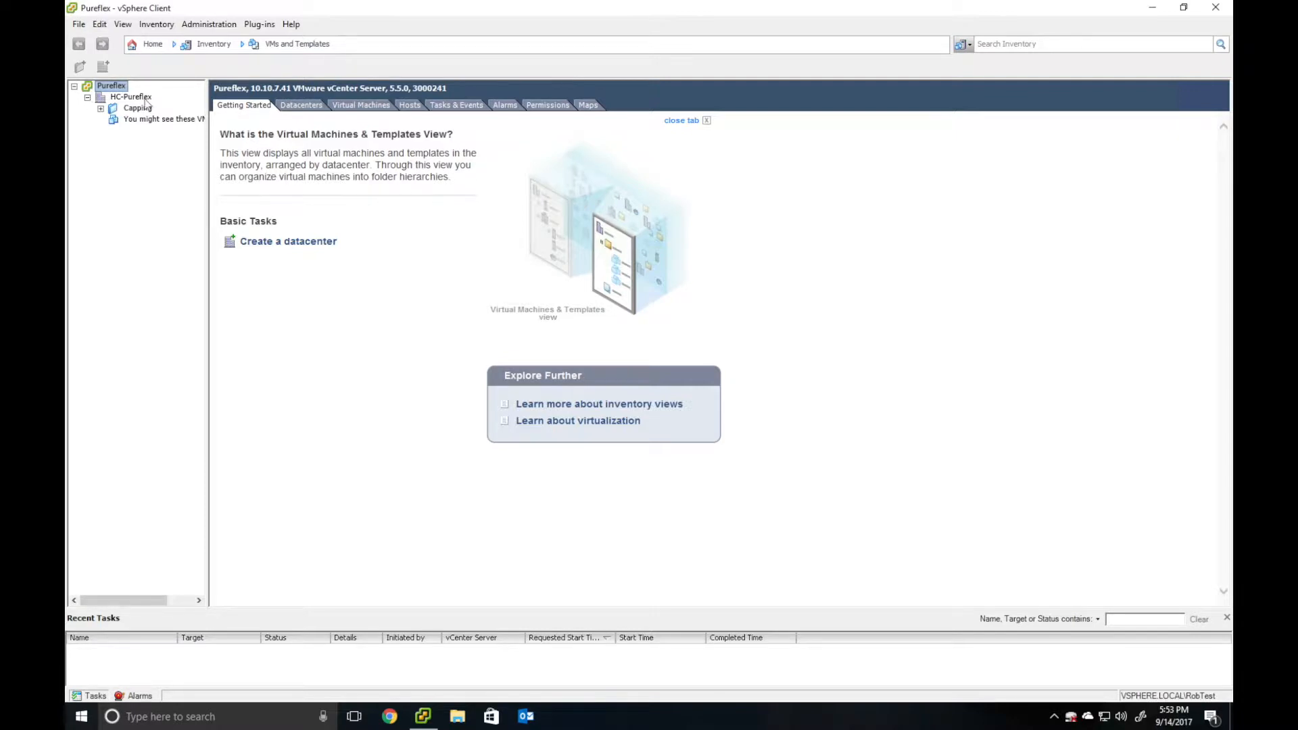
click(101, 108)
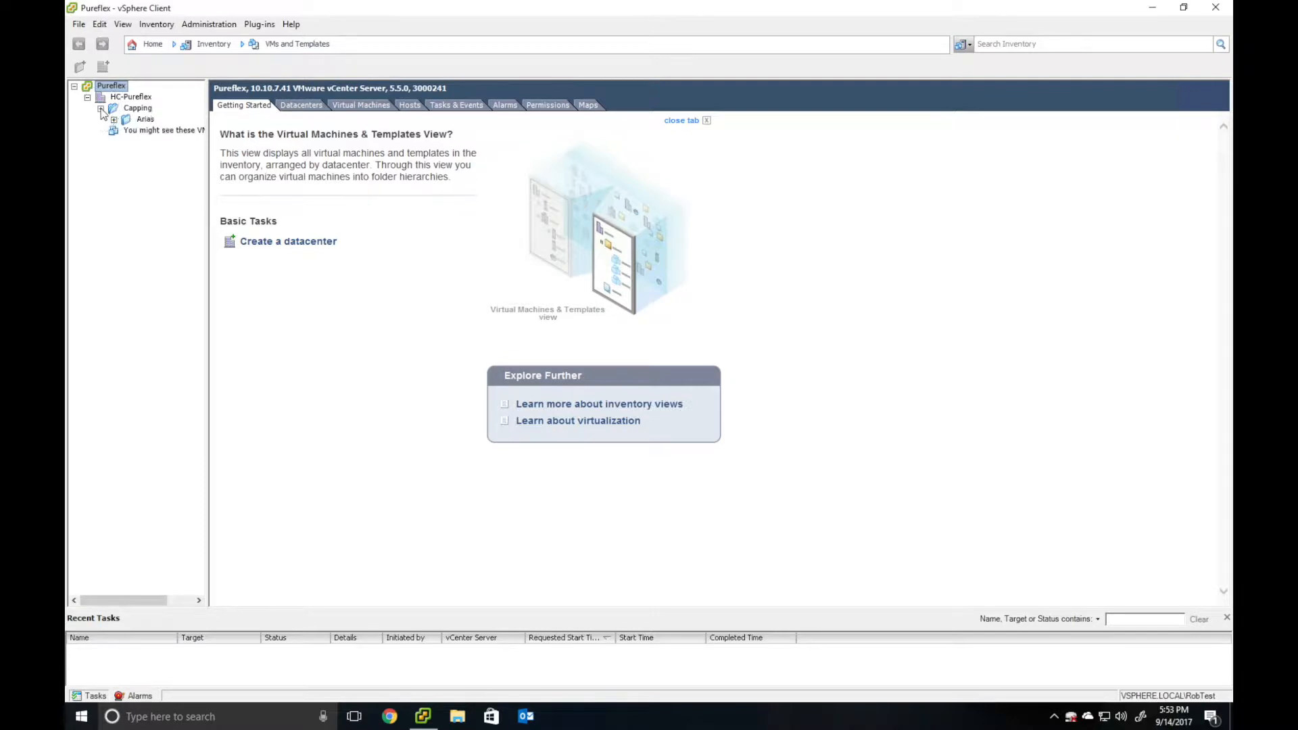
click(115, 119)
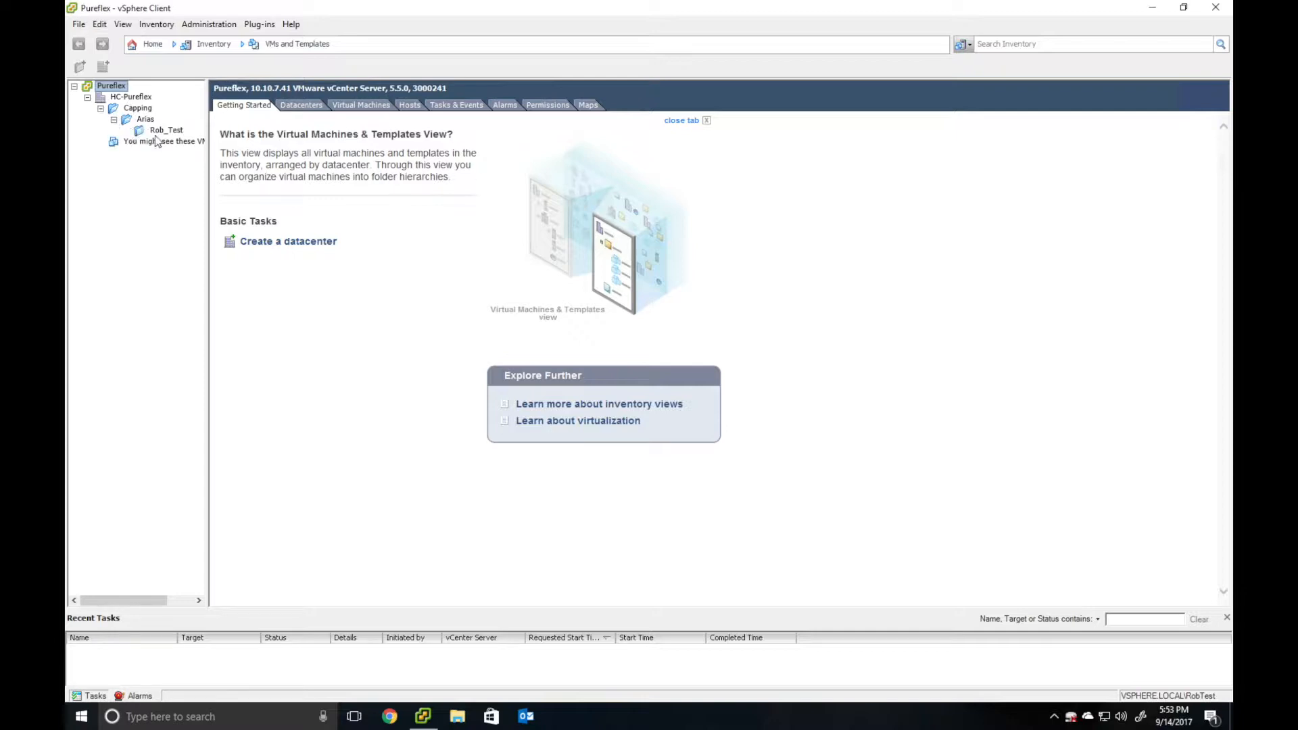
- Go Home, return to VMs and Templates, open Rob_Test and start a new virtual machine
click(148, 44)
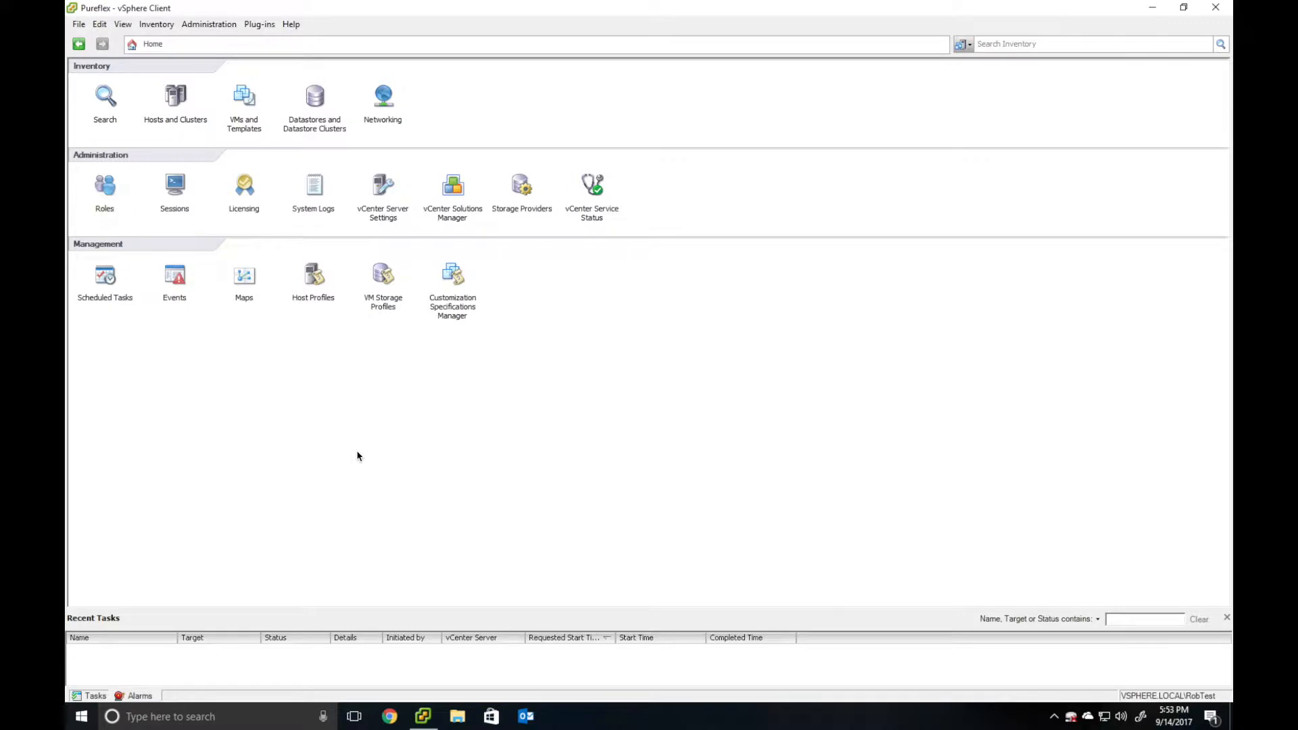
click(250, 103)
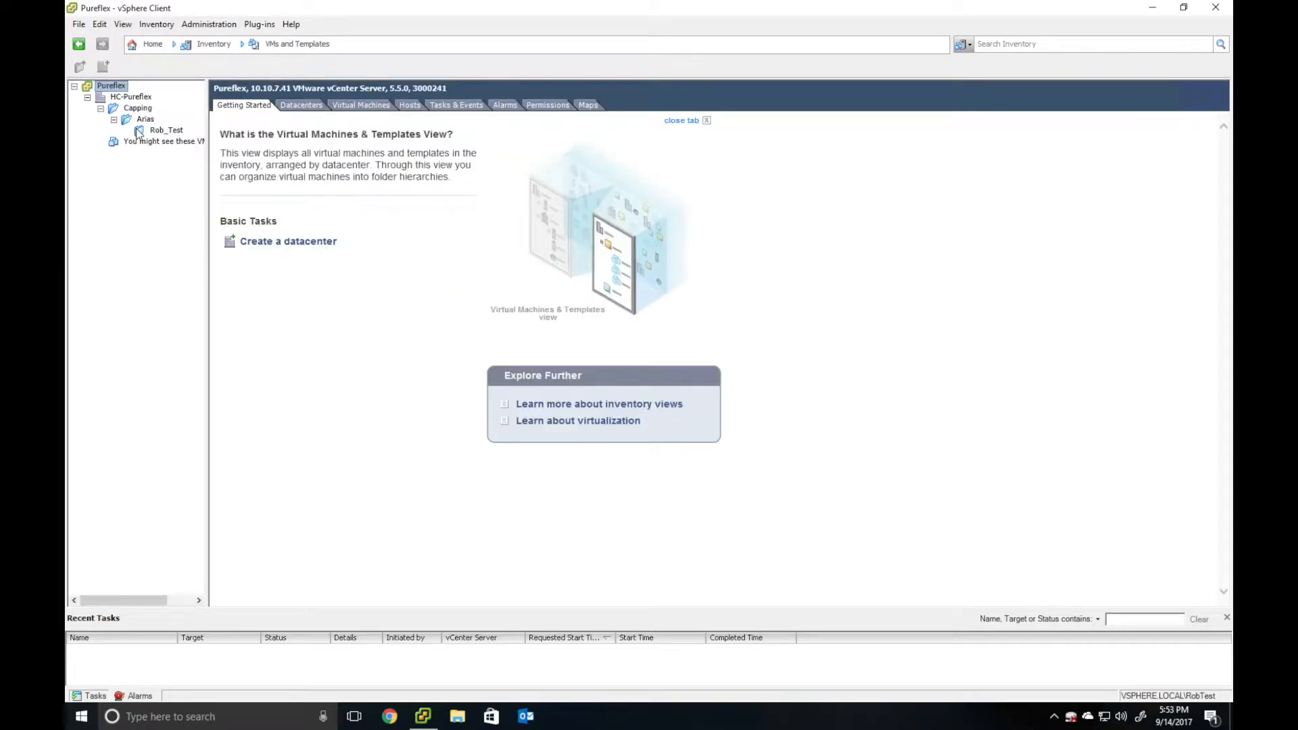
click(157, 132)
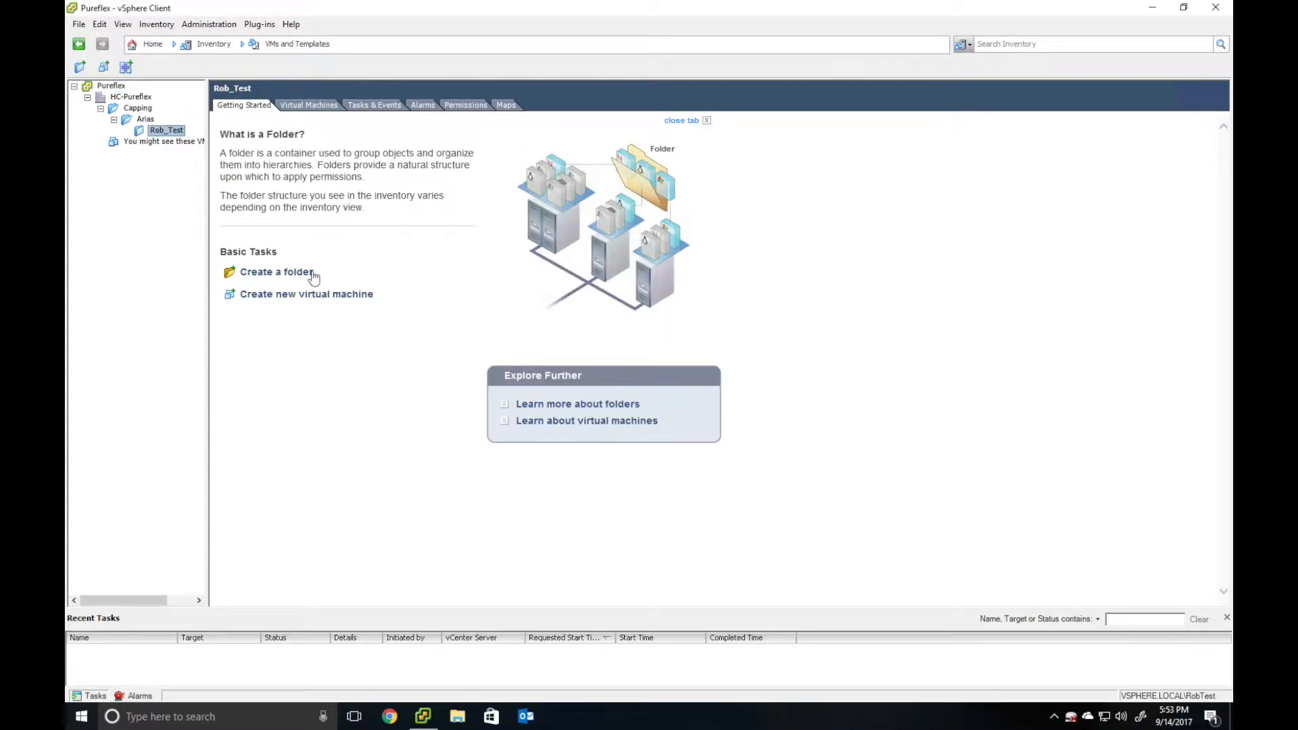
click(306, 299)
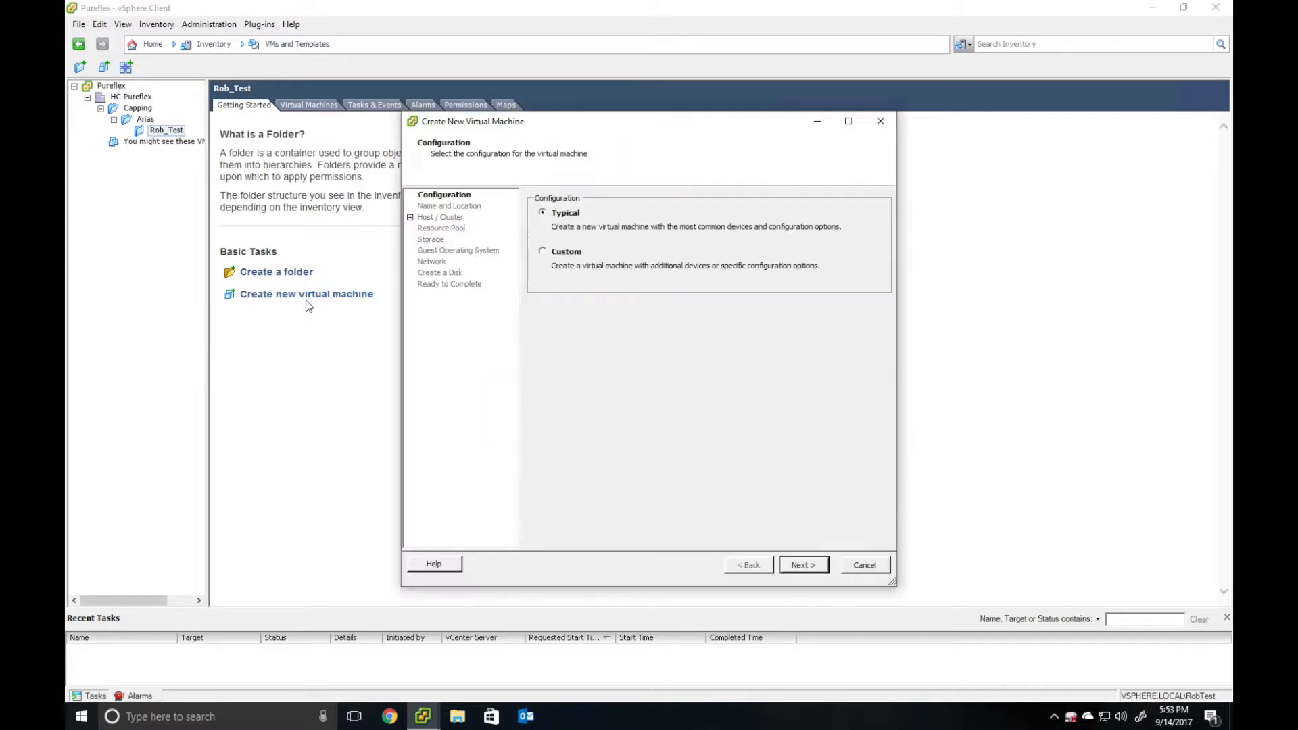
- Keep the Typical configuration and name the virtual machine WindowsTest
click(803, 565)
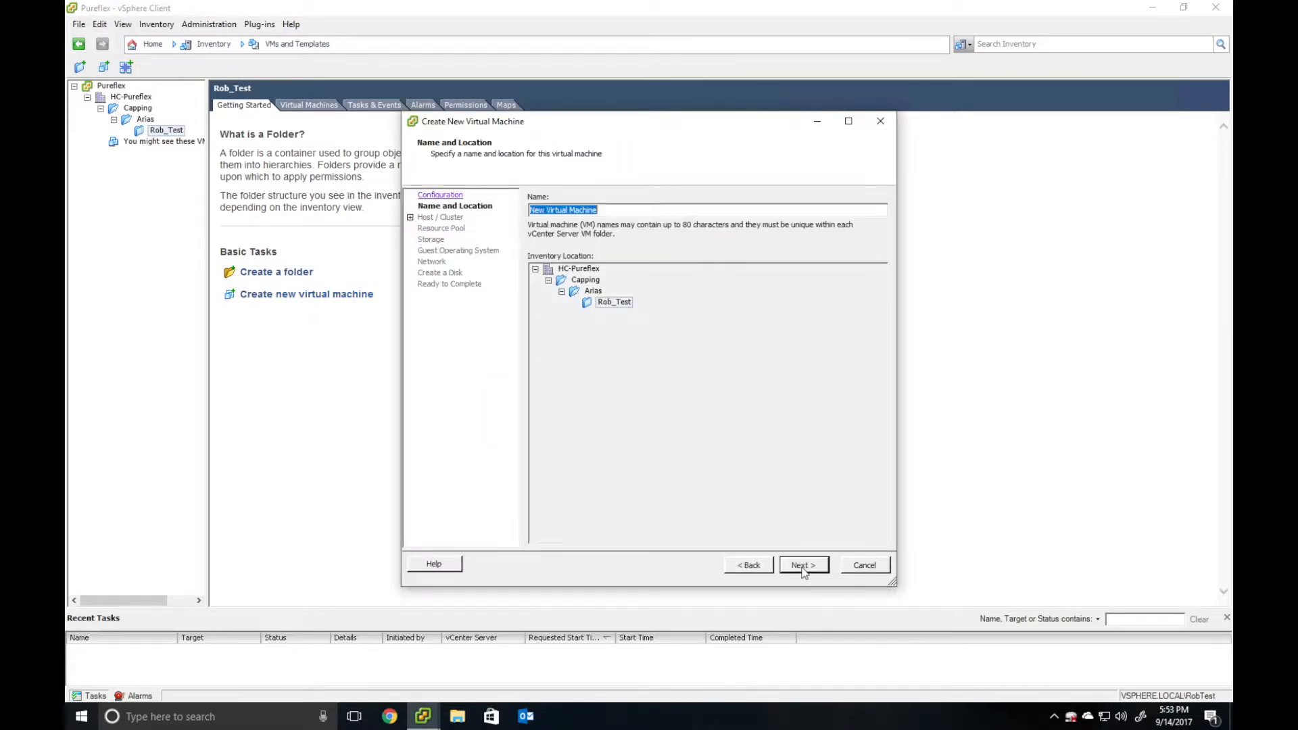
drag(802, 568, 818, 145)
click(582, 216)
double_click(583, 210)
click(600, 209)
drag(600, 209, 455, 206)
text(WindowsTest)
key(Return)
- Place the machine on host 10.10.7.30 with the Capping-VM datastore
click(569, 208)
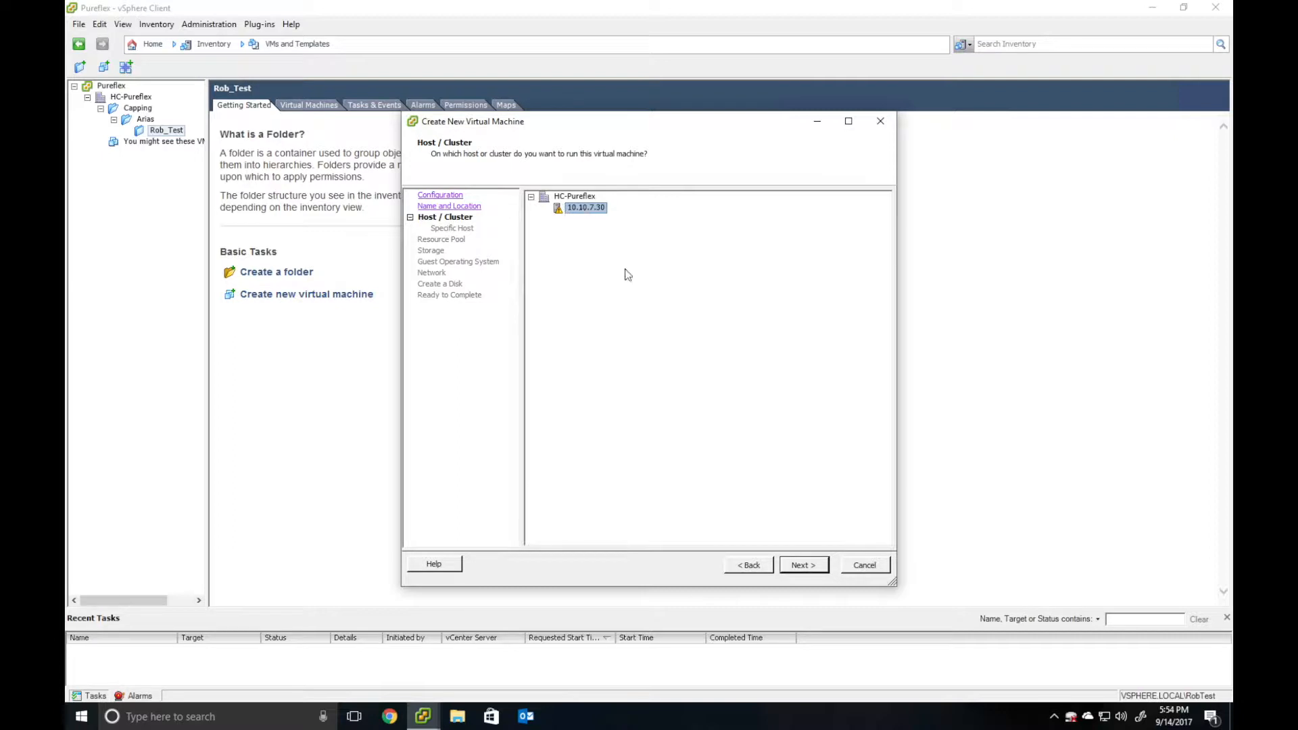
click(805, 566)
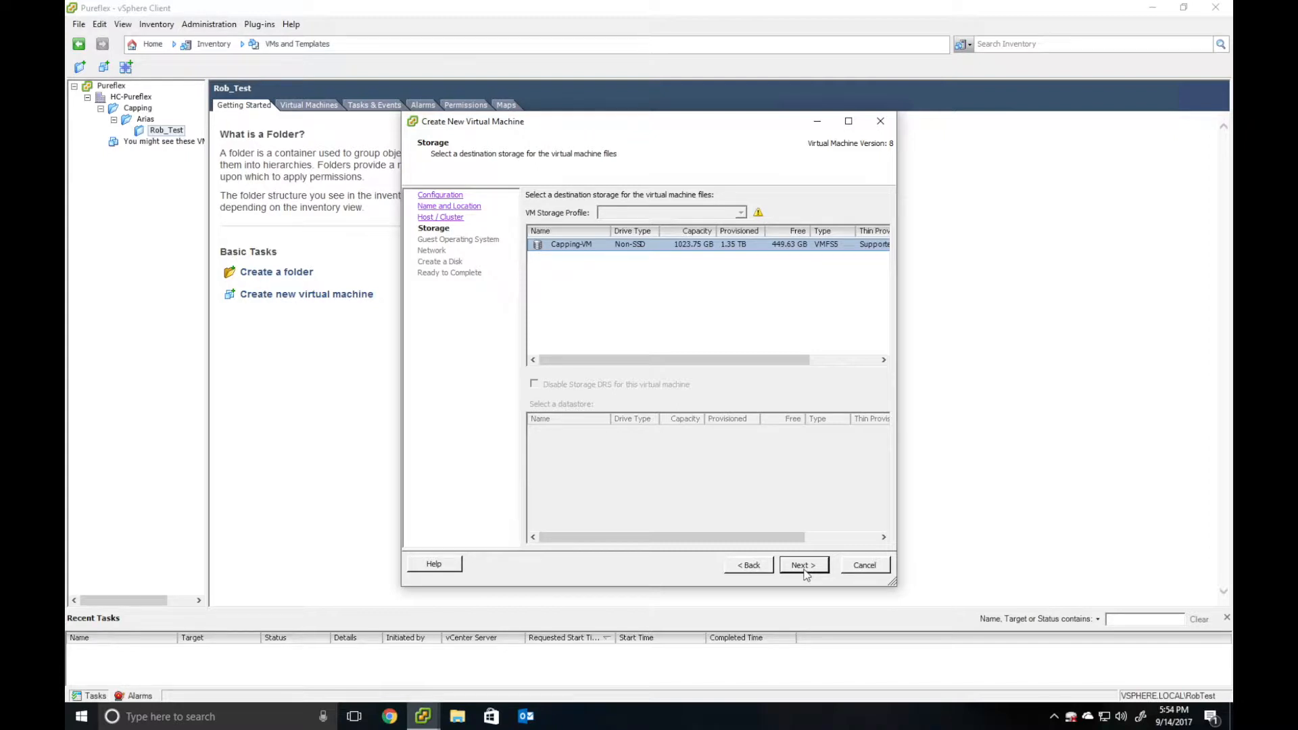
click(805, 572)
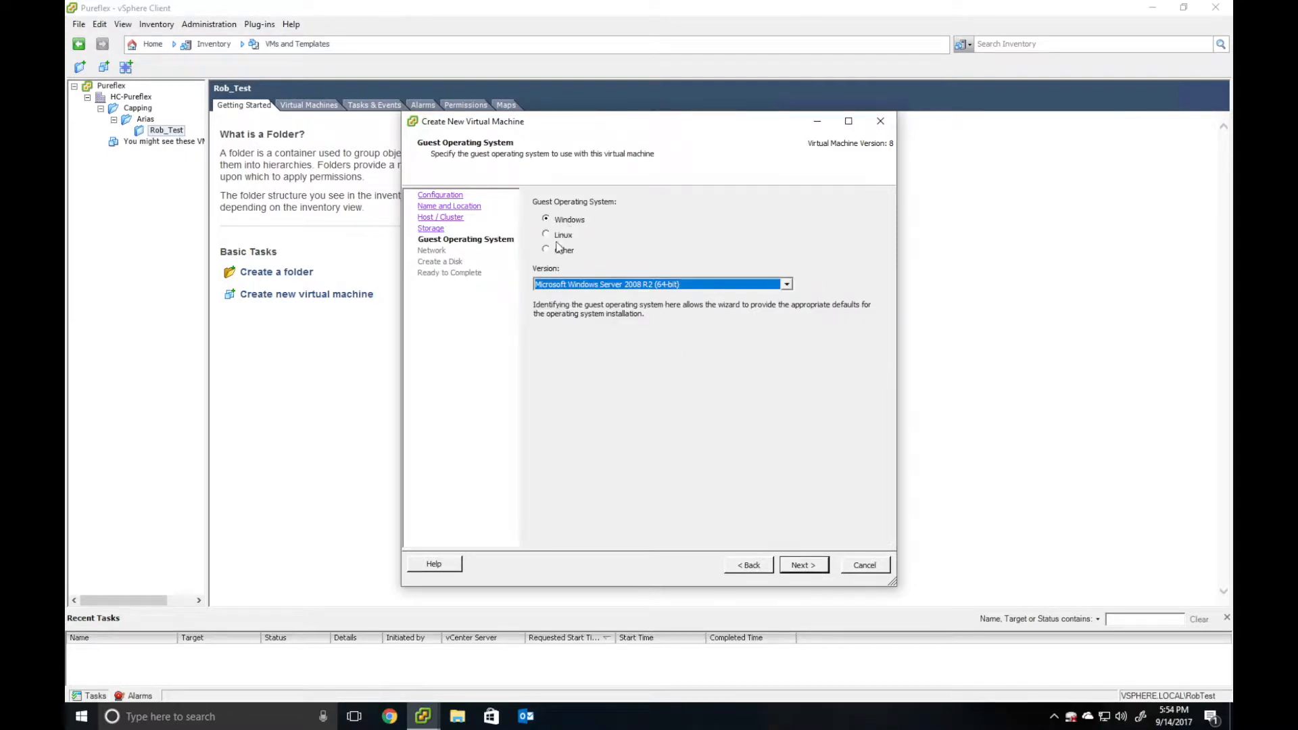
- Choose Microsoft Windows Server 2012 (64-bit) as the Windows guest version and continue
click(591, 285)
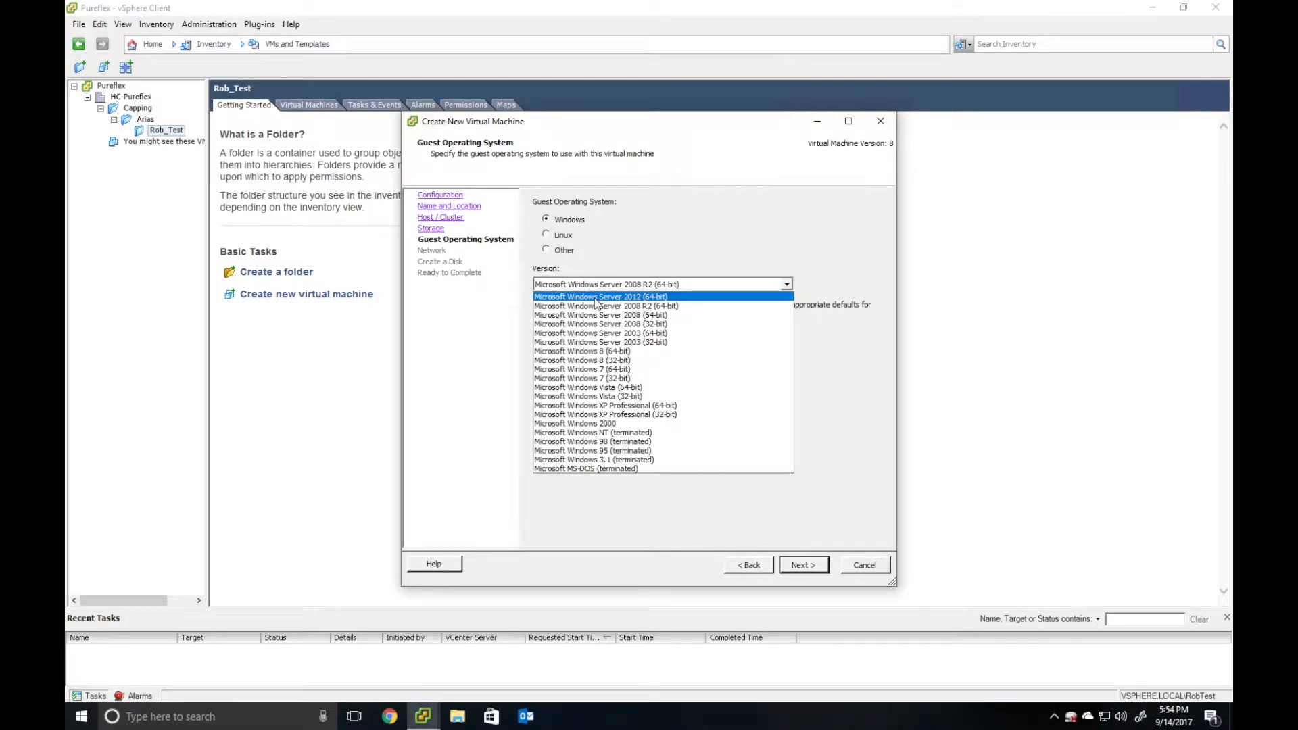
click(596, 297)
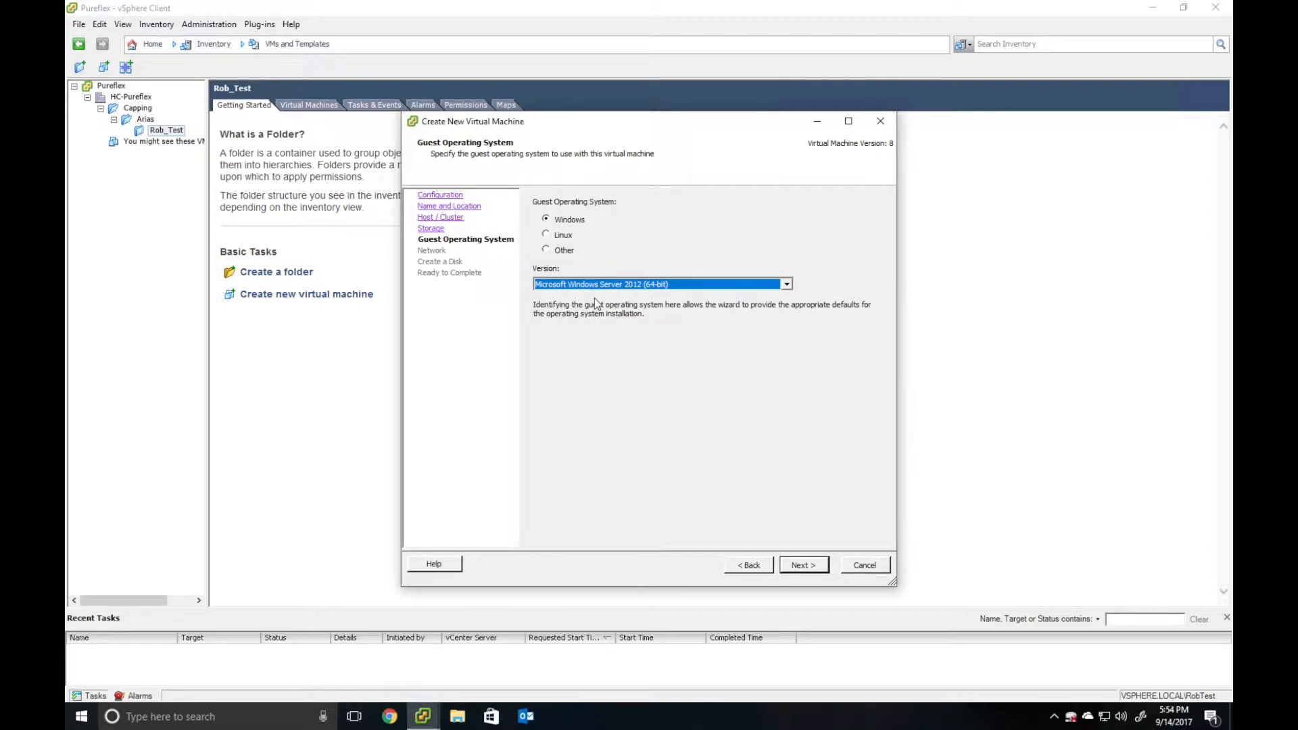
click(589, 287)
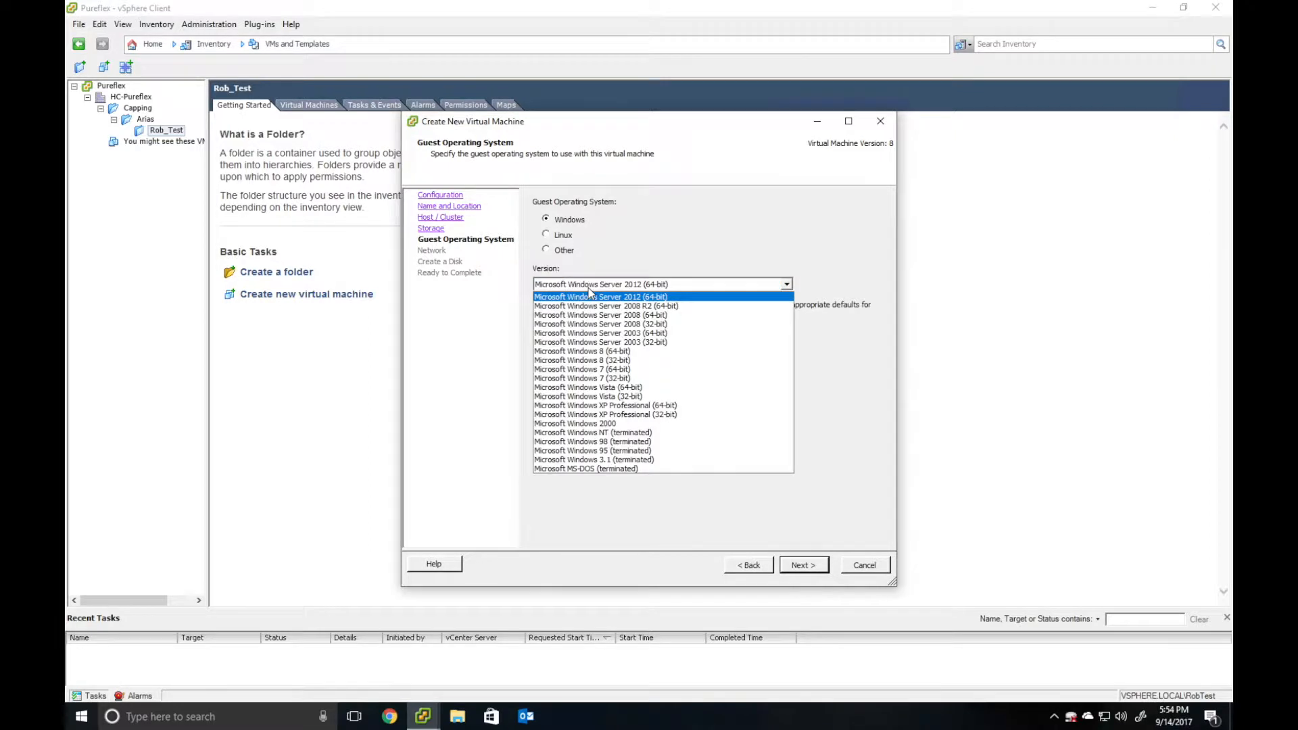
click(639, 297)
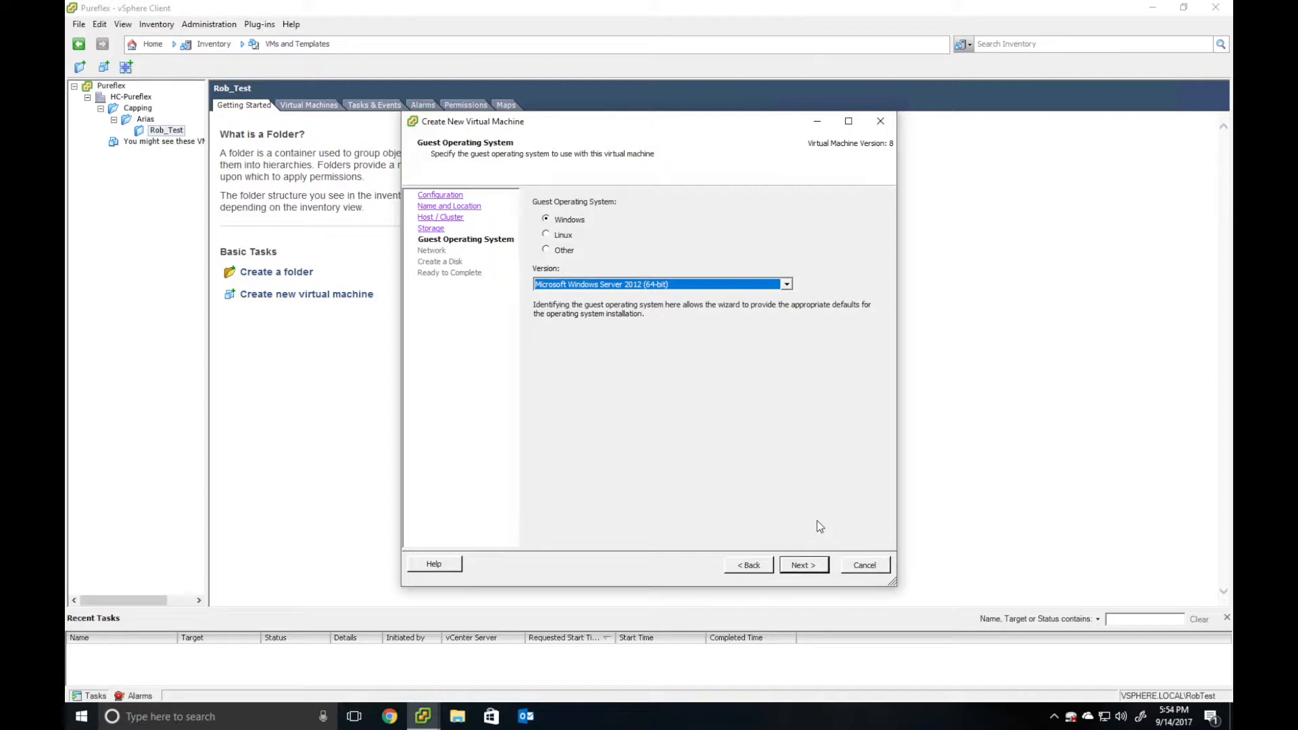
click(803, 568)
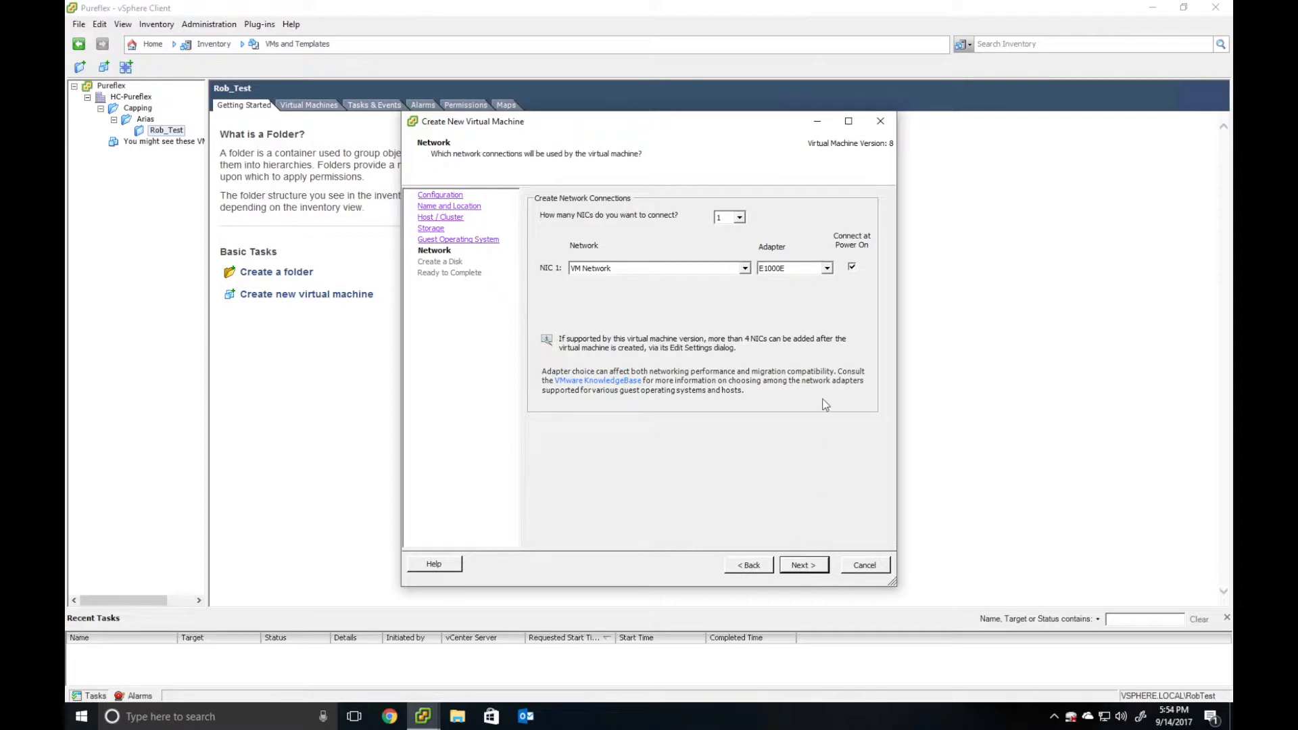
- Keep the default network adapter, make the 40 GB disk thin provisioned, and leave pre-completion editing off
click(813, 570)
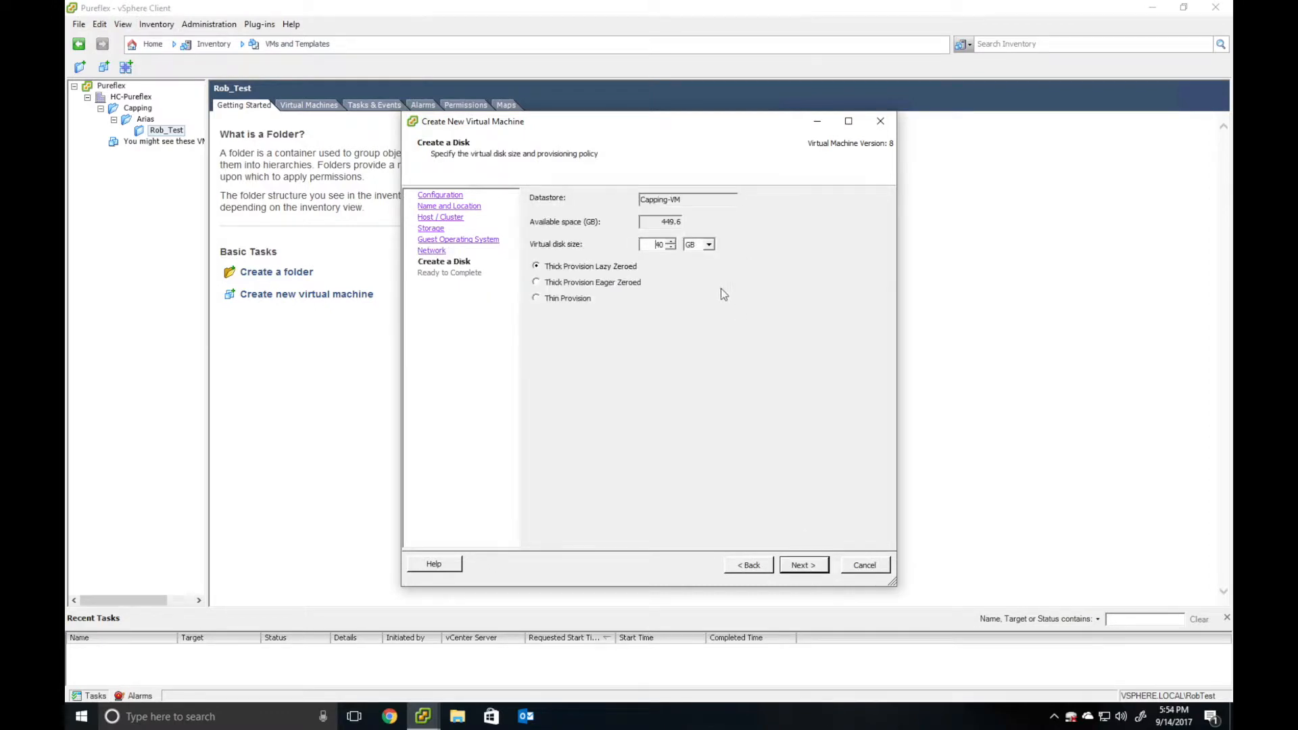
double_click(659, 245)
click(536, 298)
click(802, 568)
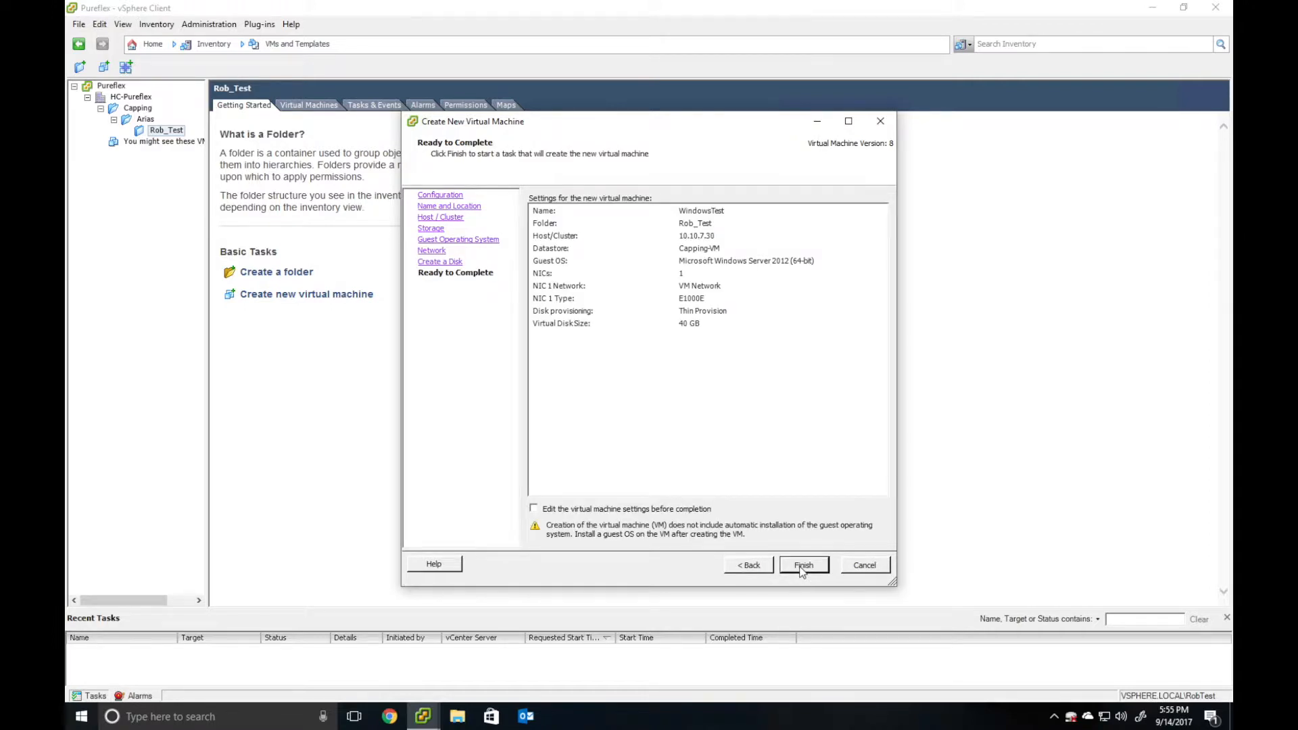
click(612, 512)
click(600, 512)
- Finish the wizard, select WindowsTest in the widened inventory, and open its settings
click(798, 565)
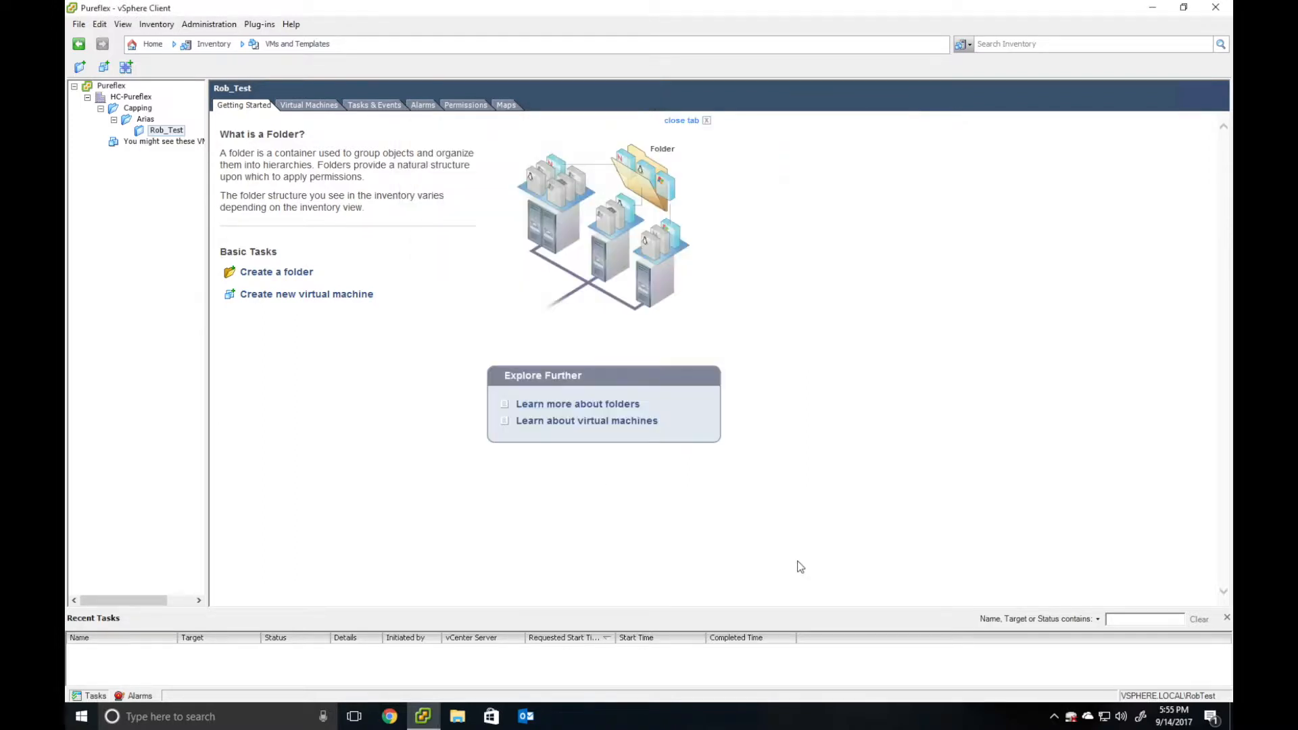
click(216, 231)
drag(205, 266, 241, 266)
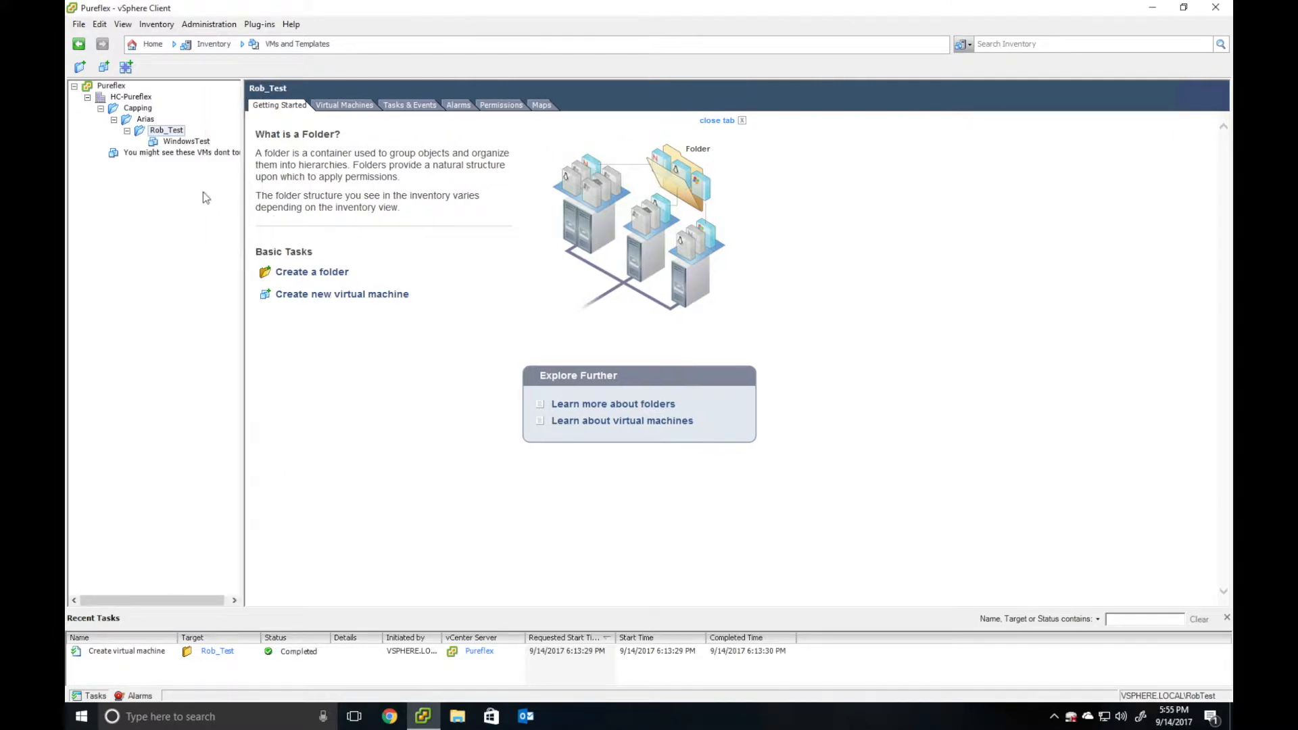
click(182, 142)
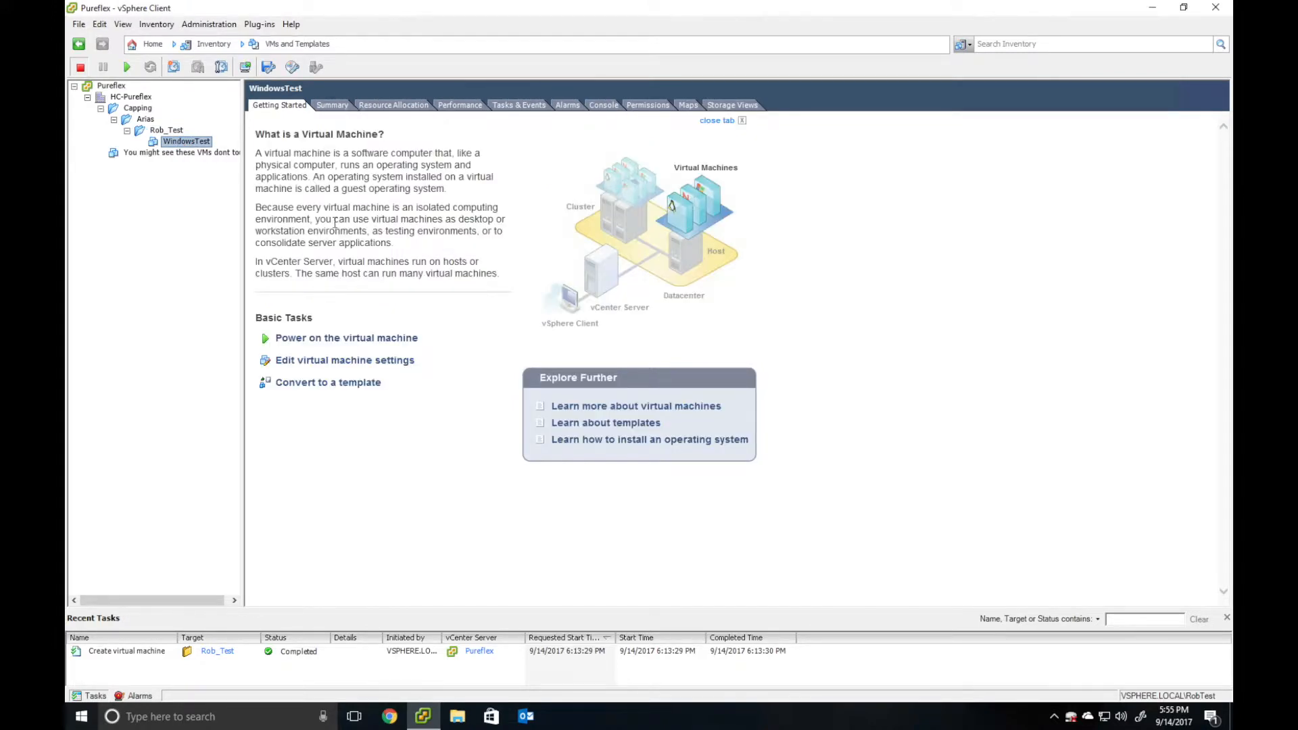
click(305, 362)
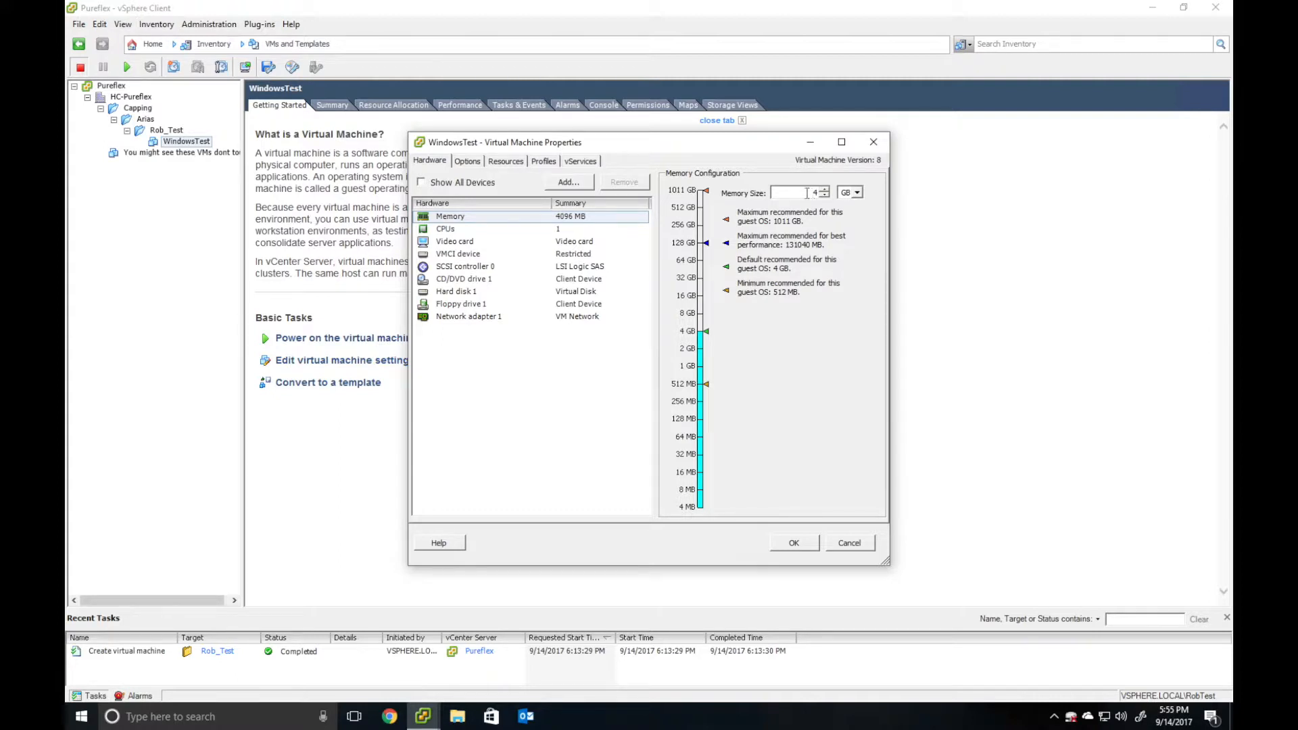
- Give WindowsTest 4 cores on one socket, then select CD/DVD drive 1 in the hardware list
click(545, 230)
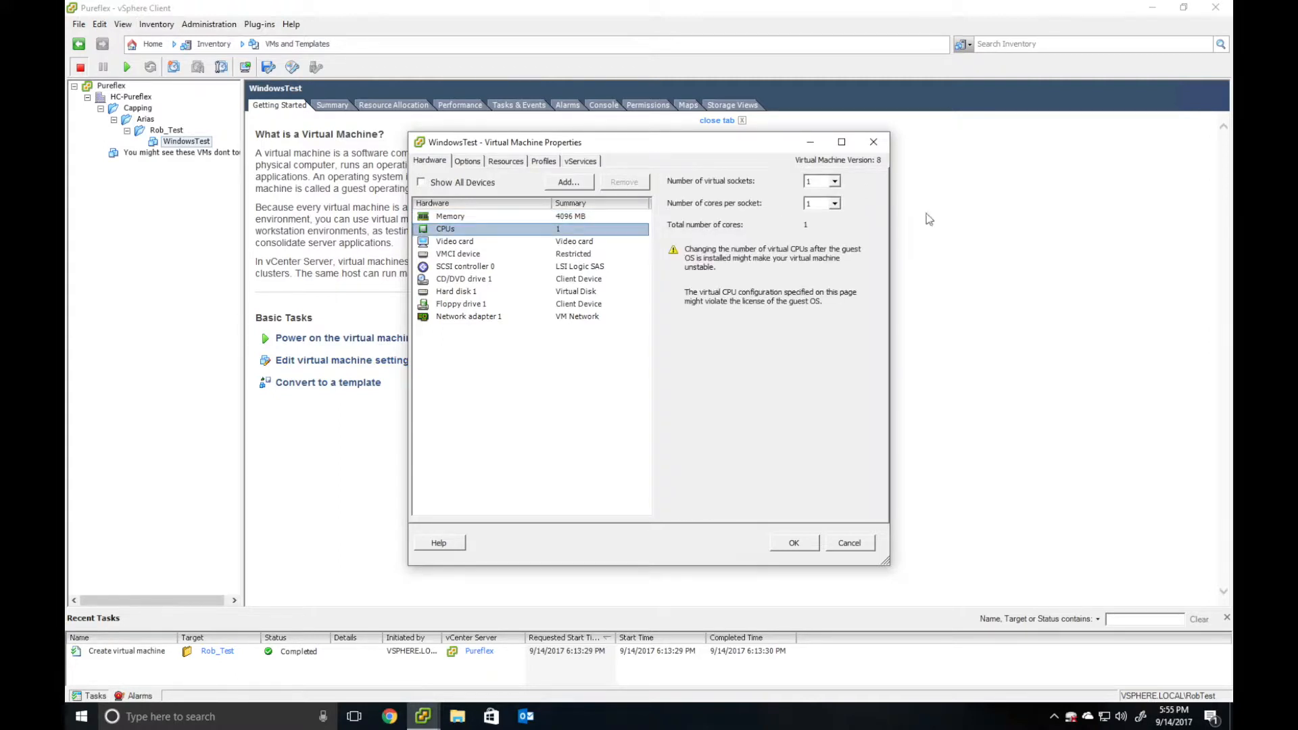
click(835, 205)
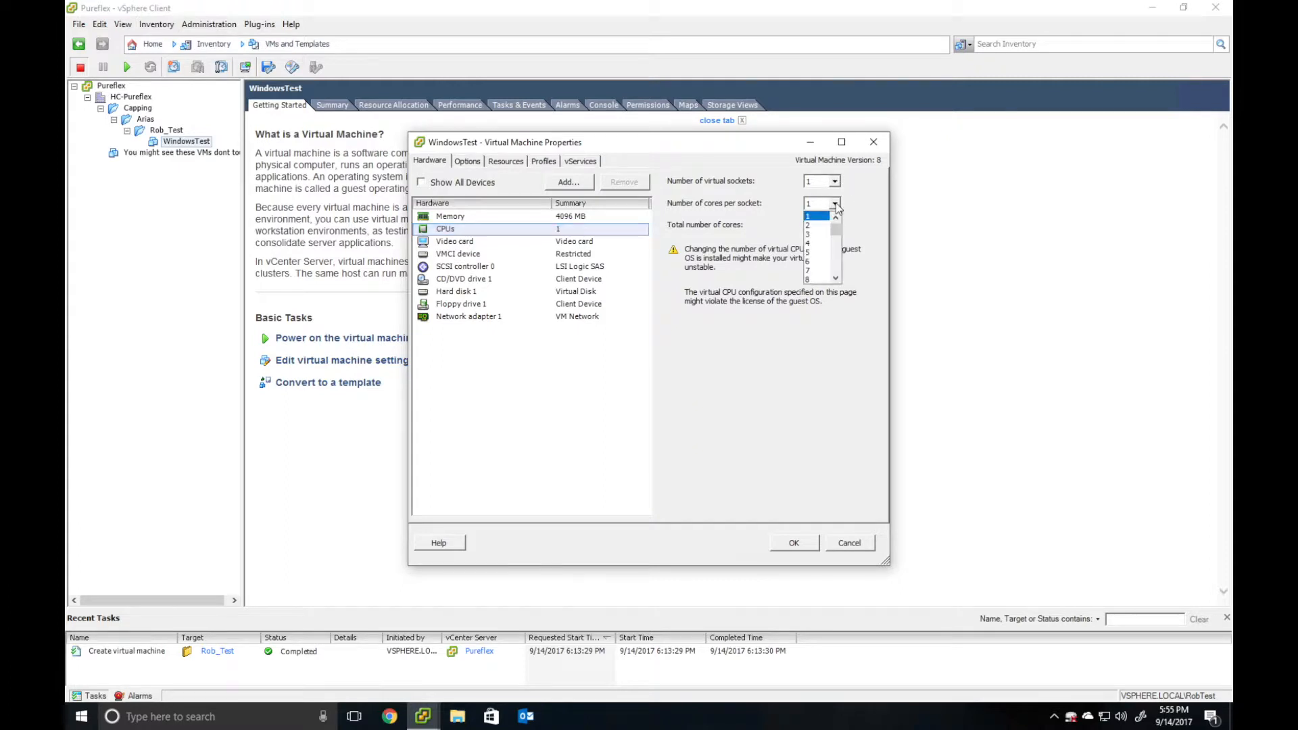
click(816, 243)
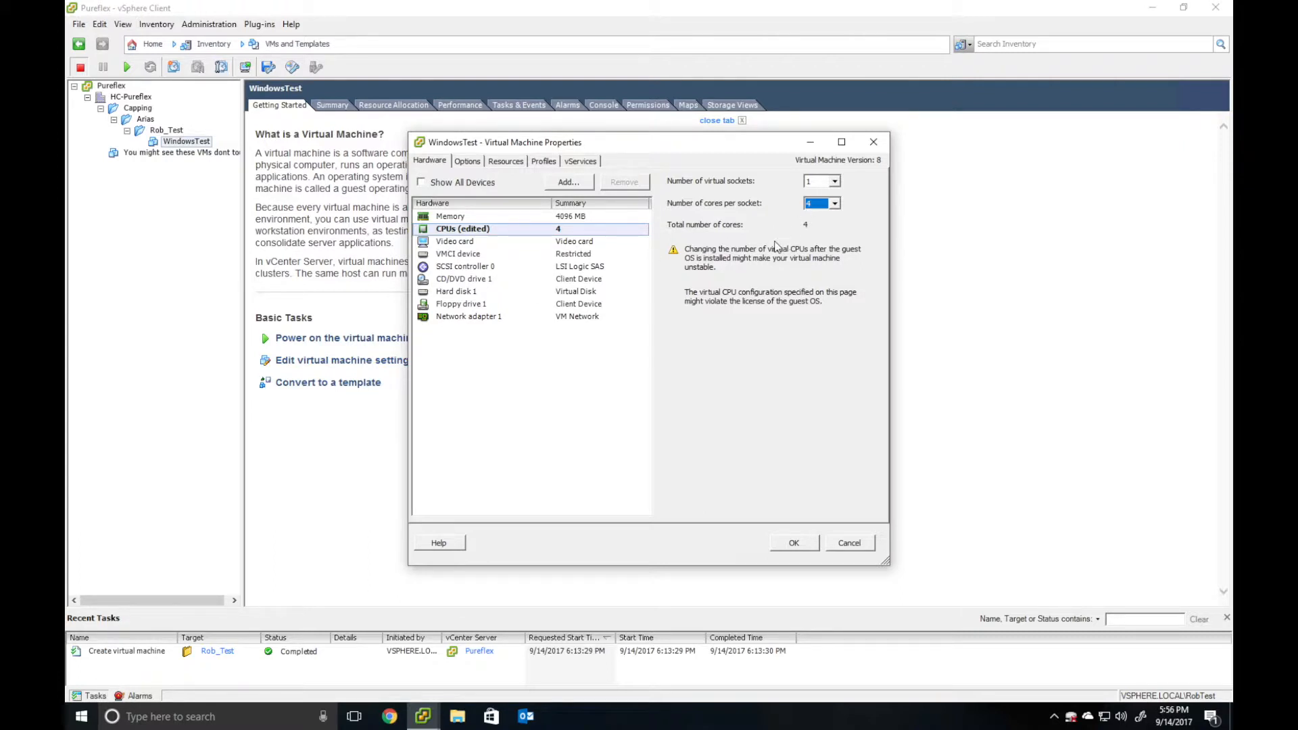
click(488, 292)
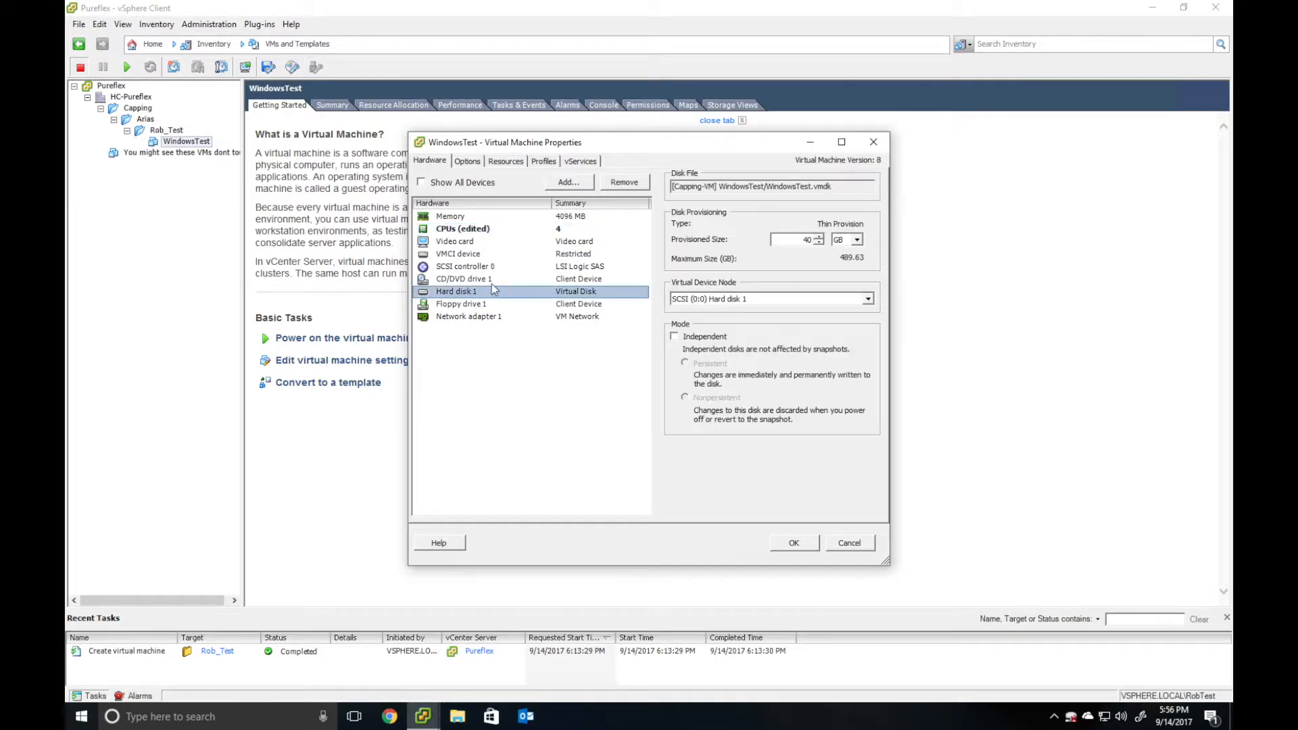
click(493, 280)
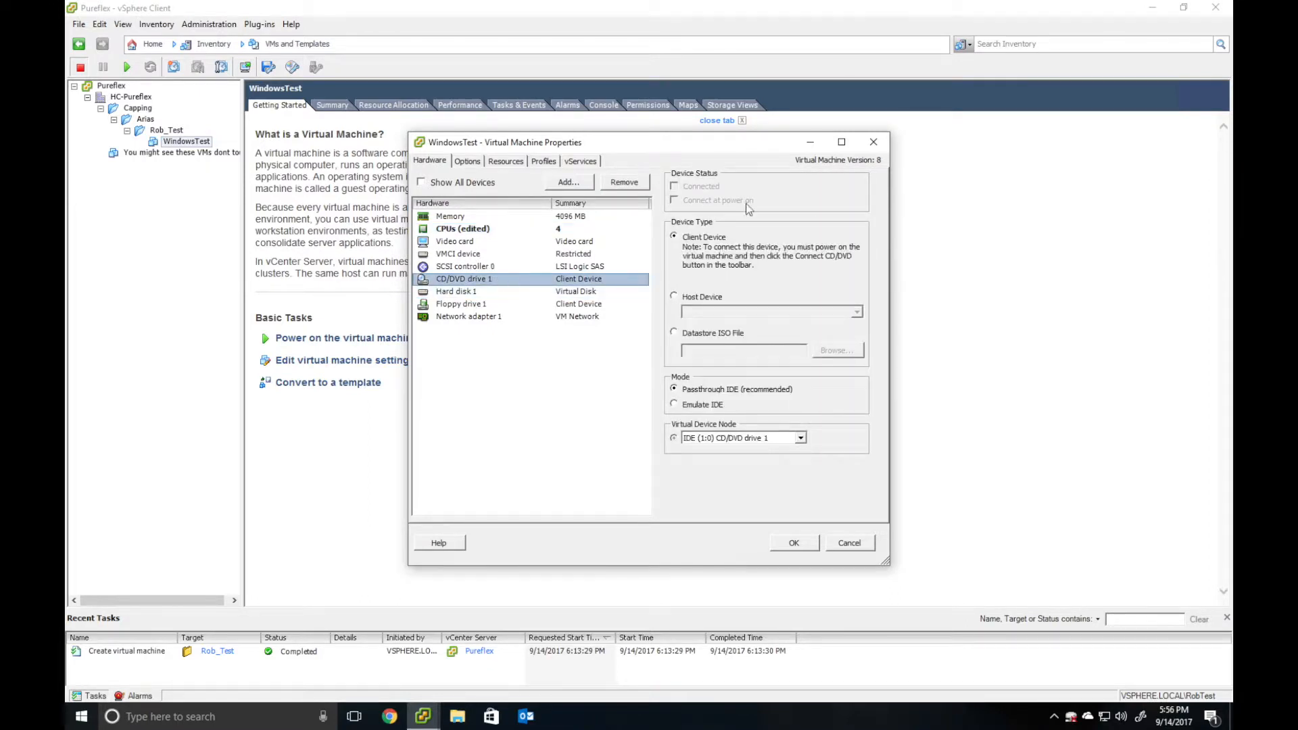
- Set the CD/DVD drive to a datastore ISO connected at power on, browsing Capping-VM's ISO folder
click(678, 335)
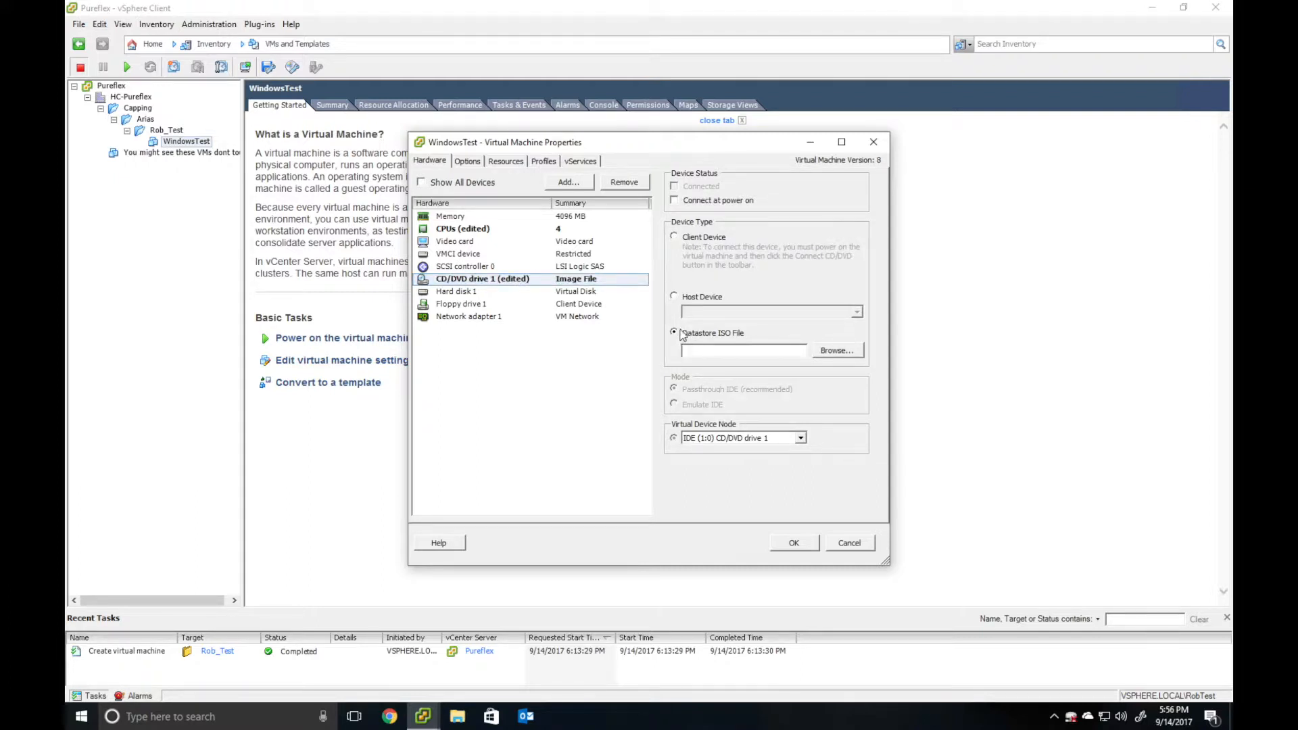
click(675, 200)
click(834, 353)
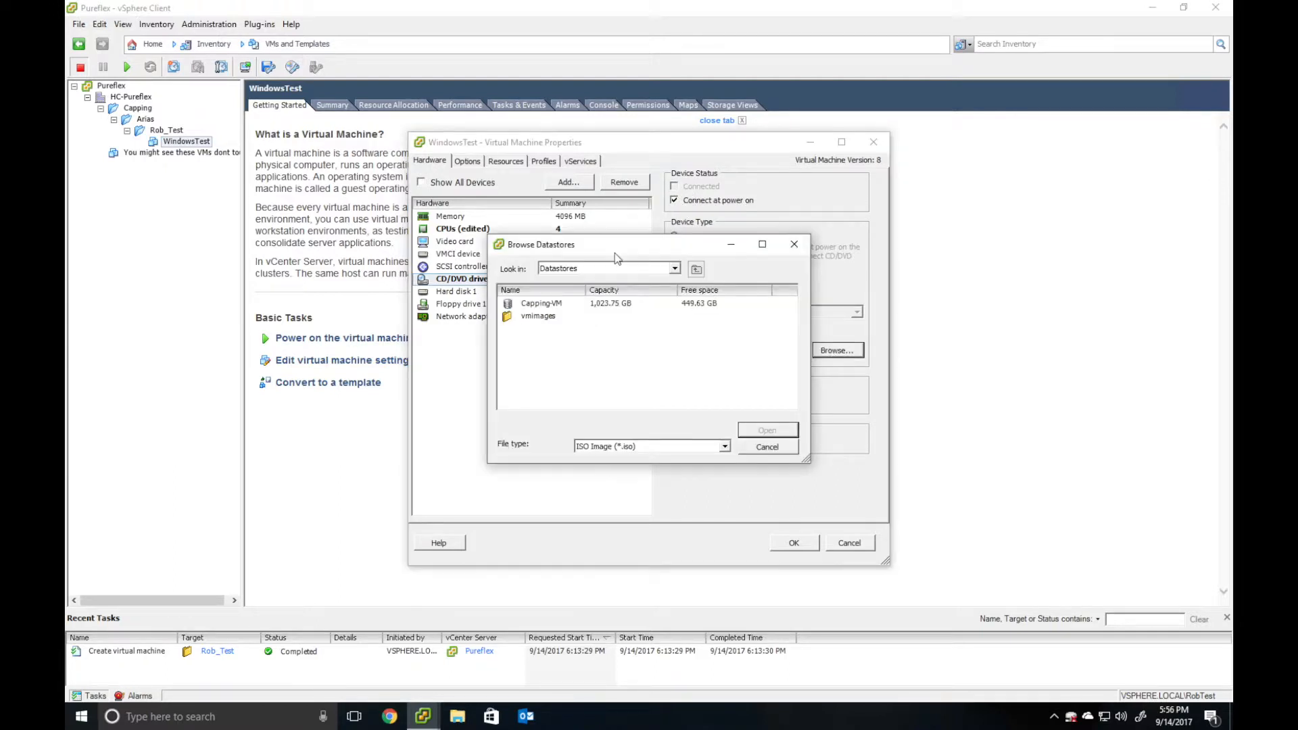
double_click(538, 304)
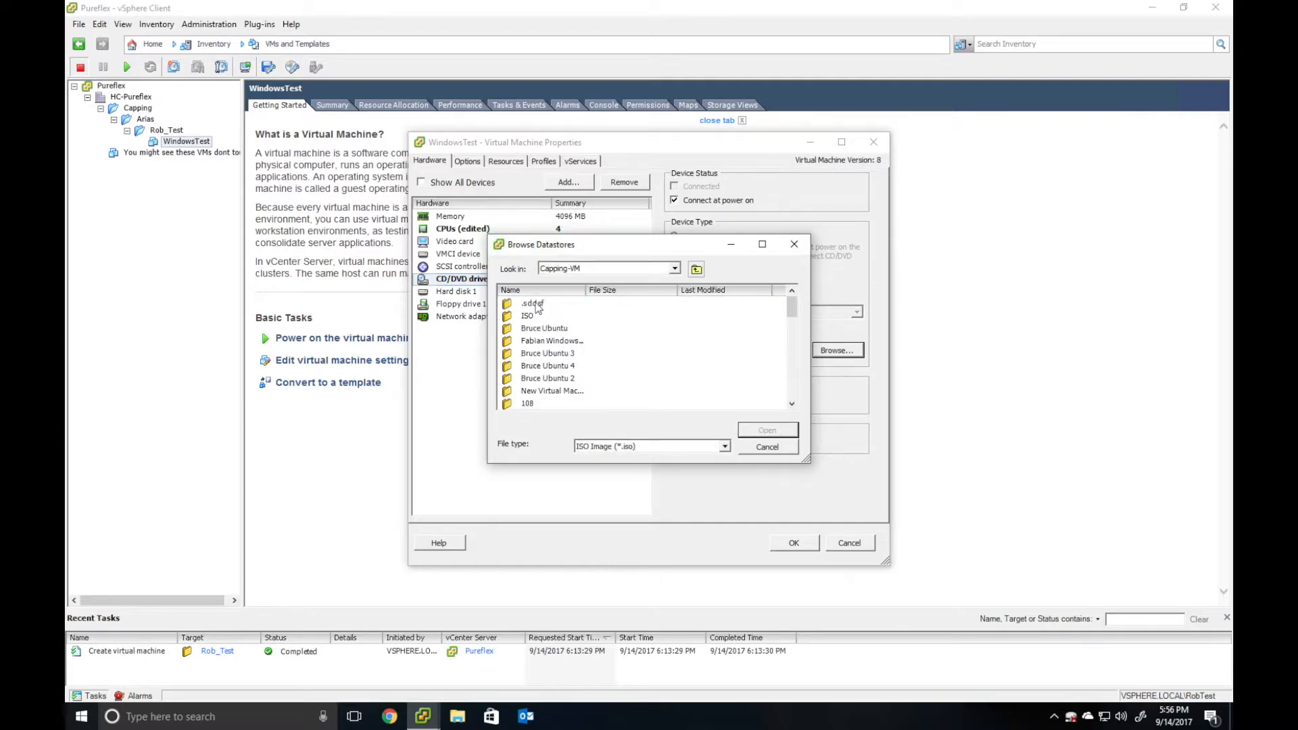
double_click(528, 317)
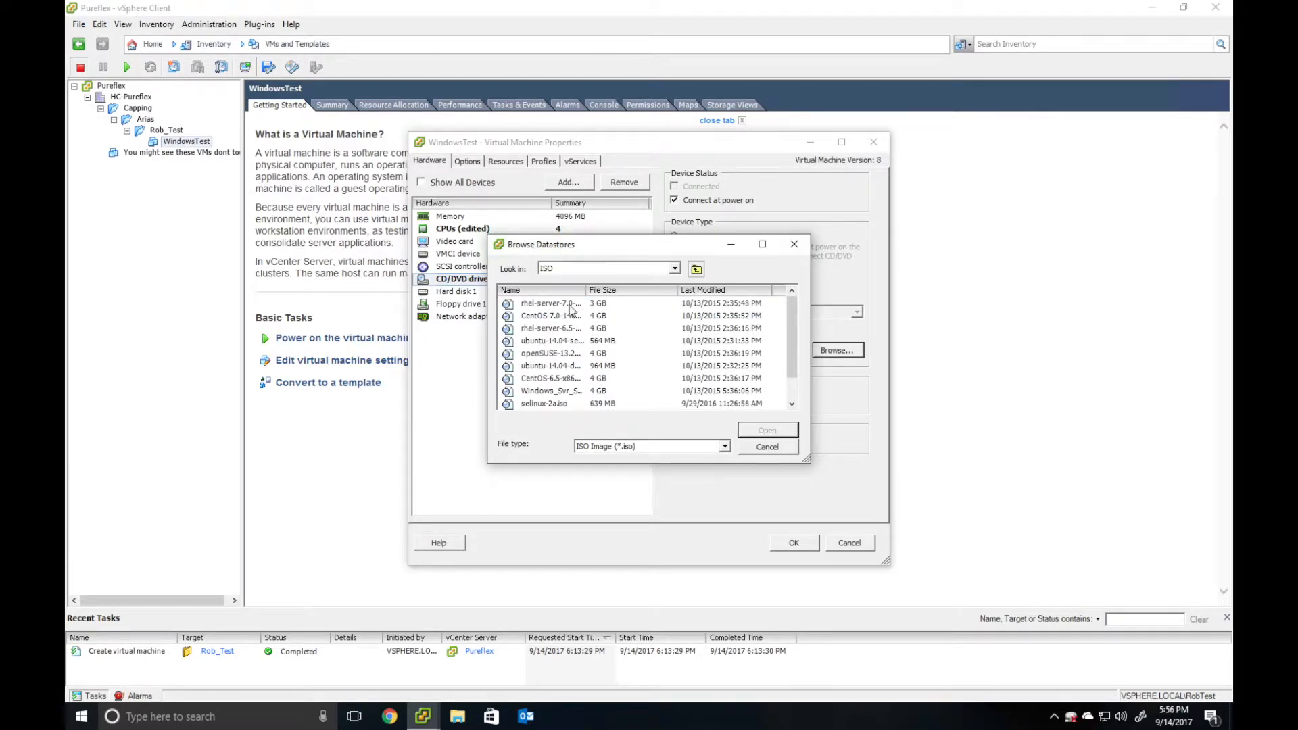
drag(586, 290, 649, 297)
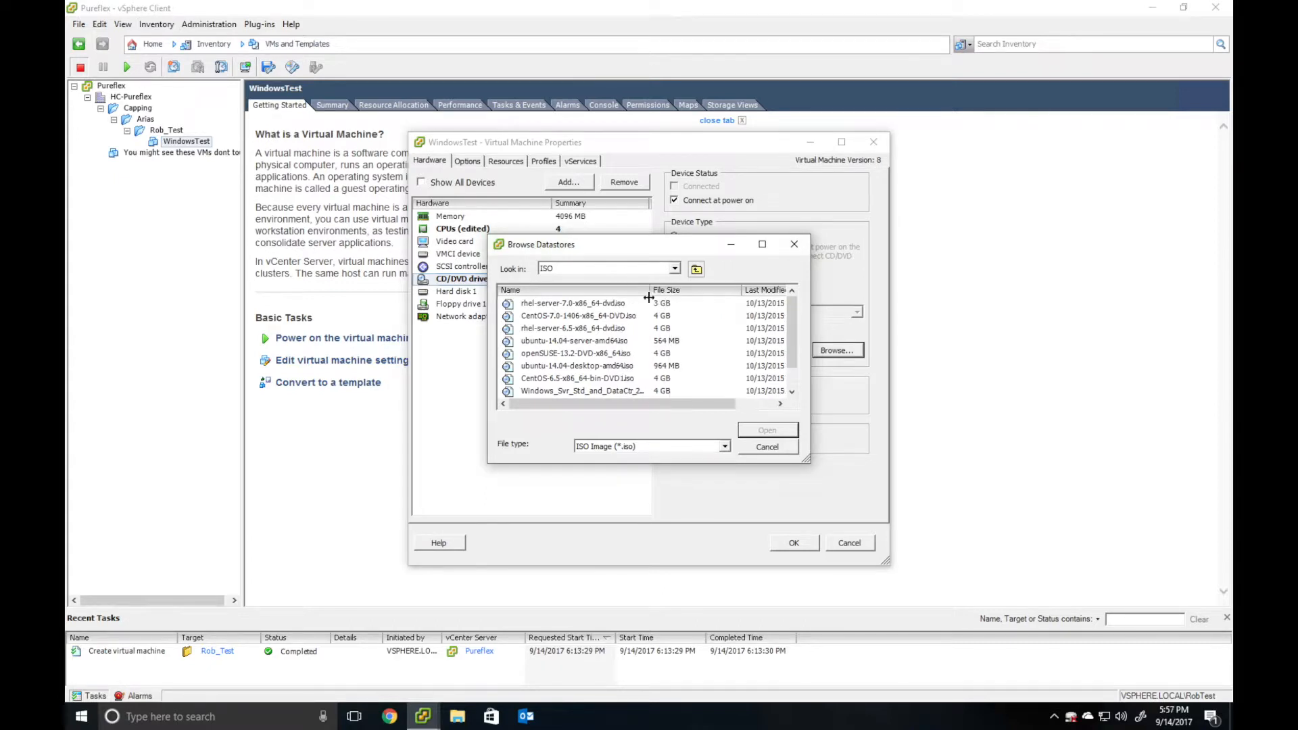
scroll(650, 311, down, 1)
click(656, 290)
drag(651, 290, 703, 291)
click(572, 291)
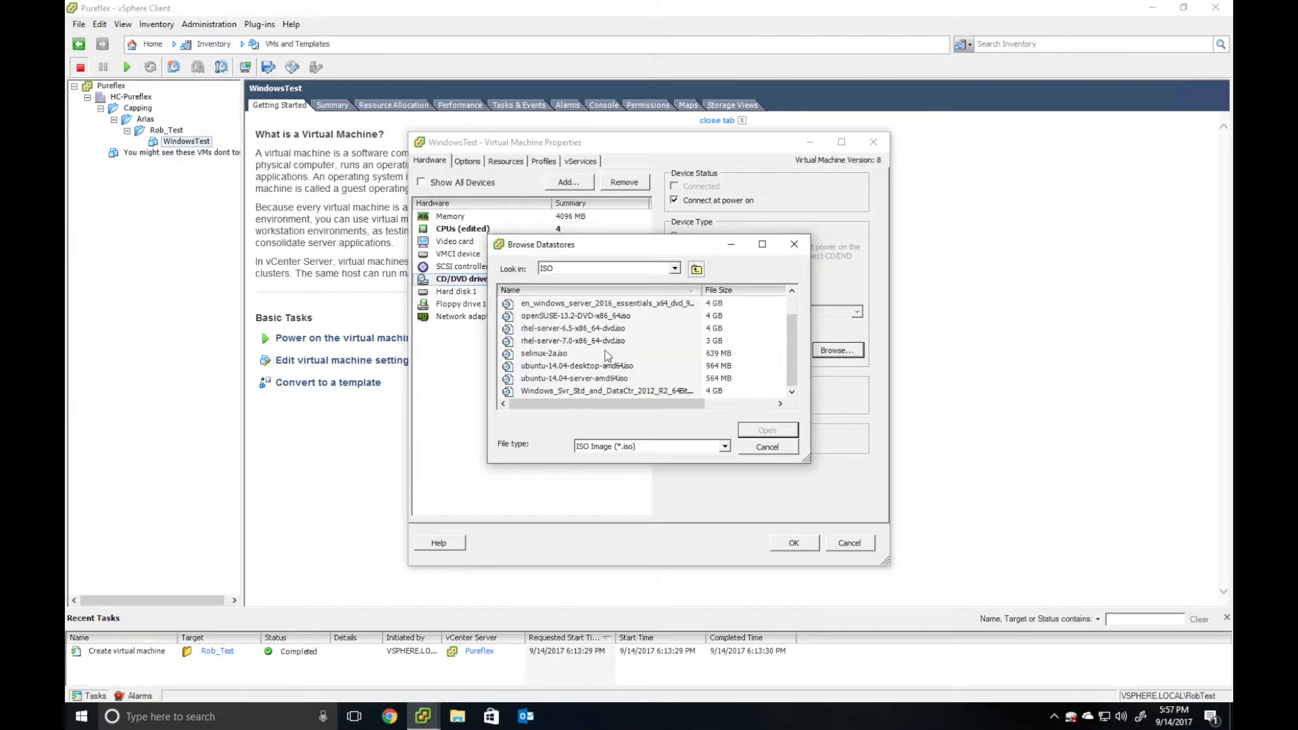
- Select the Windows Server 2016 Essentials ISO, apply the drive change, and power on WindowsTest
click(595, 392)
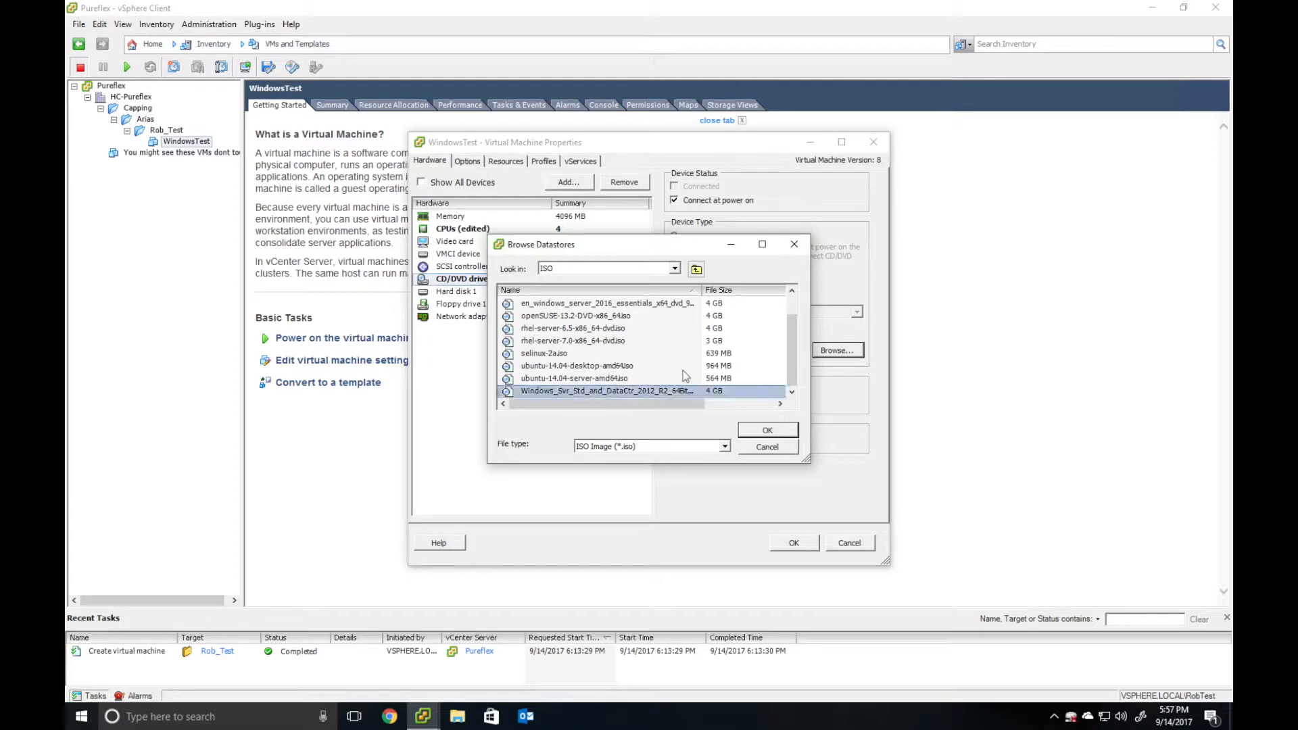
click(795, 363)
scroll(687, 350, up, 1)
scroll(687, 350, down, 1)
scroll(686, 341, up, 1)
click(612, 330)
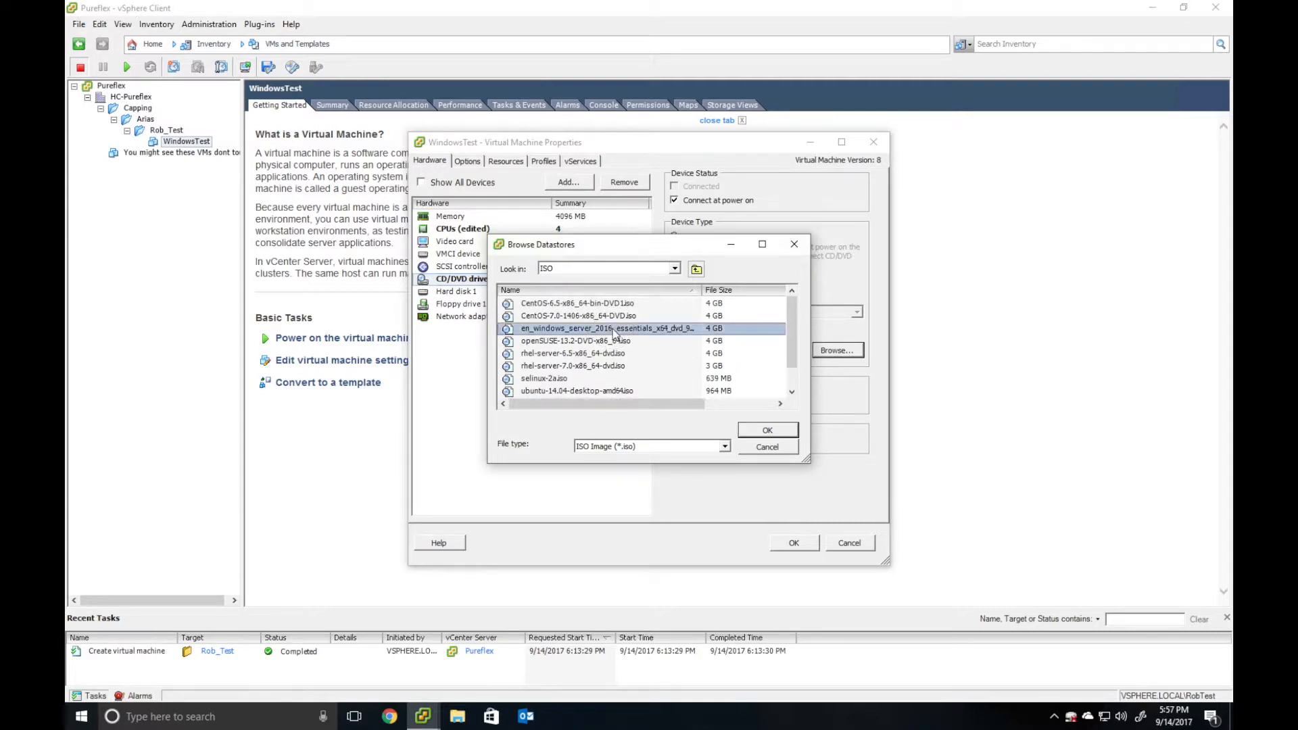
click(774, 431)
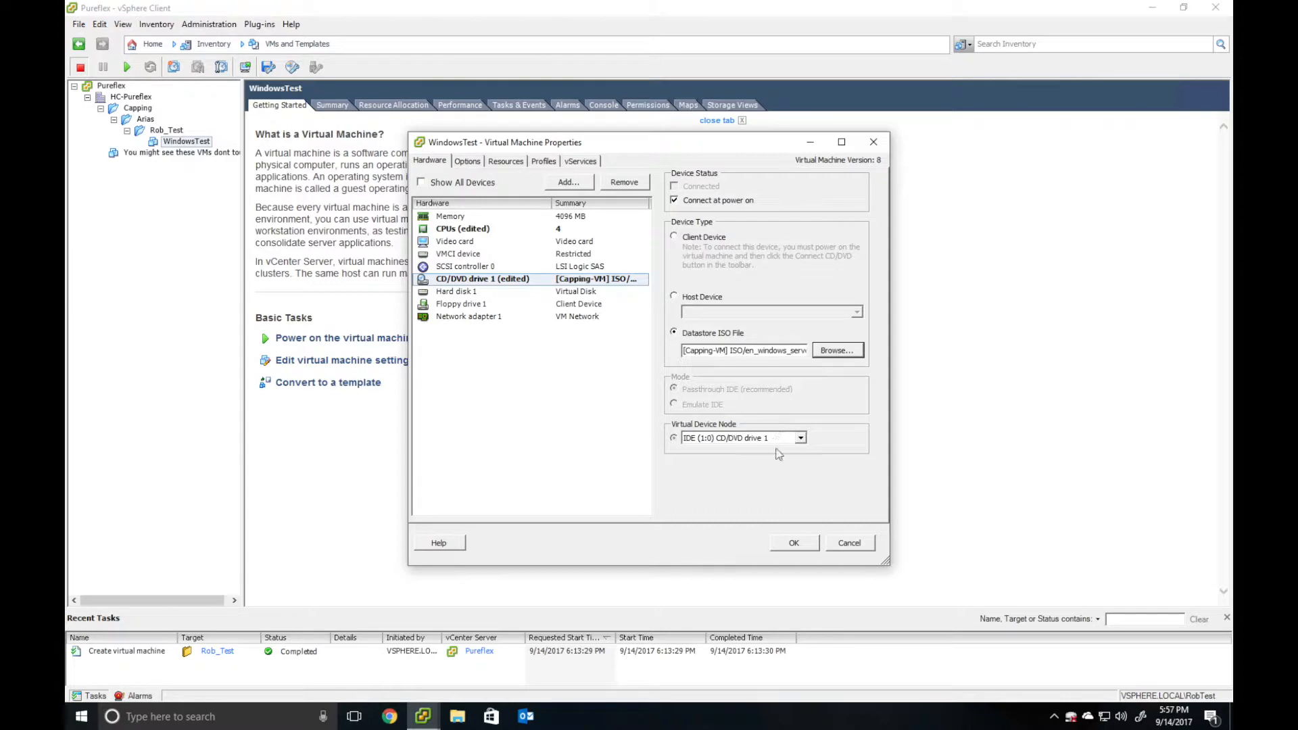
click(804, 547)
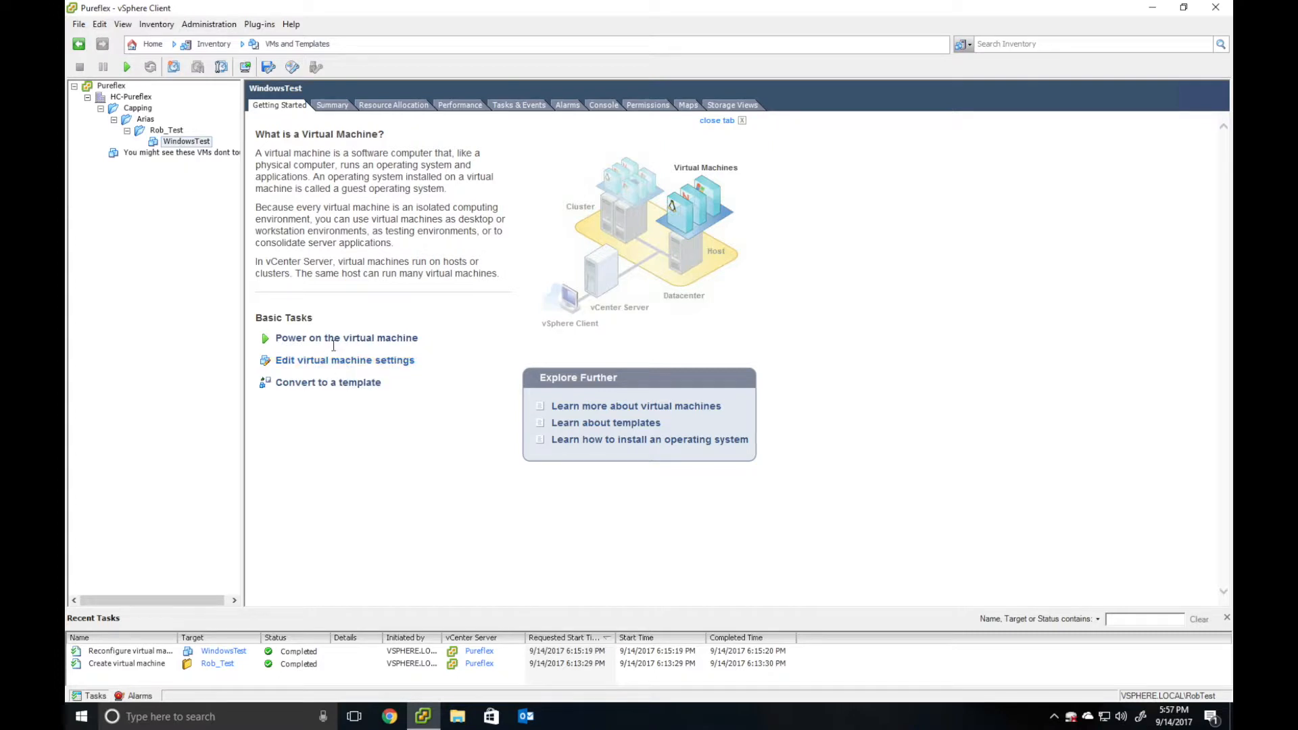
click(337, 339)
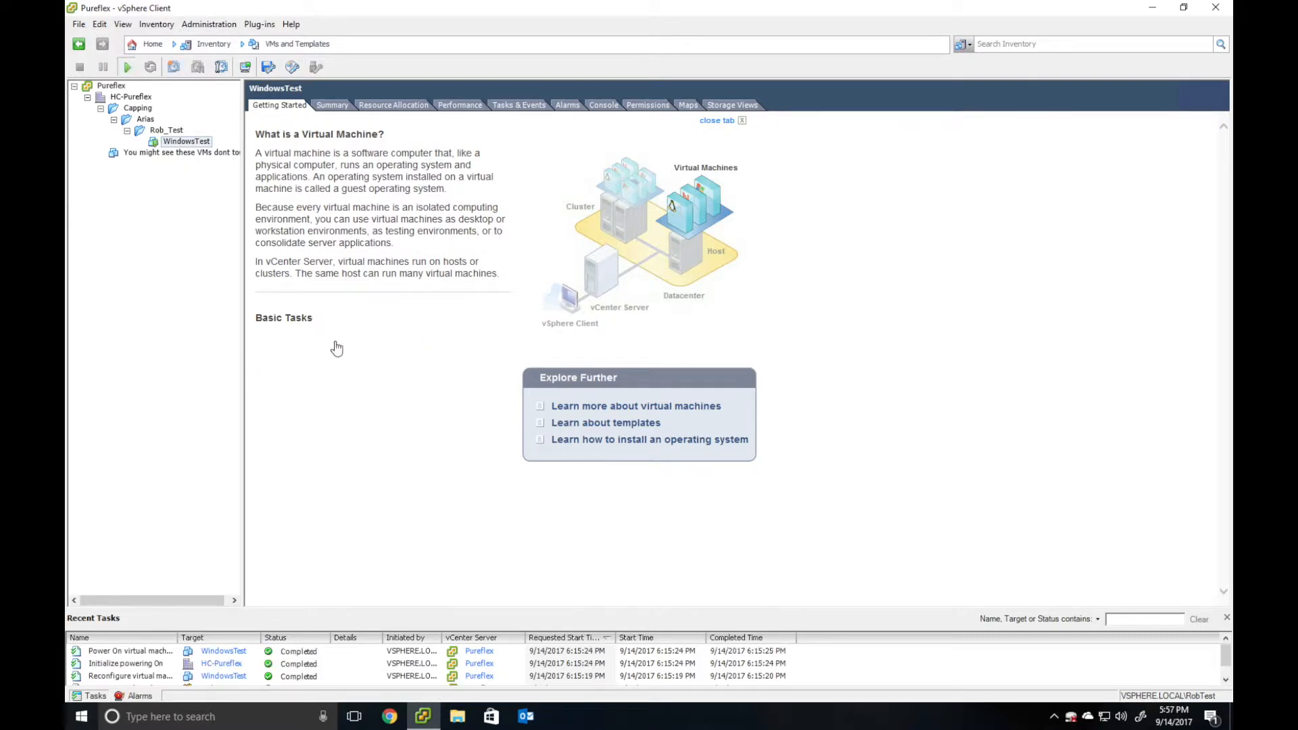
- Open WindowsTest's console and start Windows Setup with the default language and keyboard
click(603, 106)
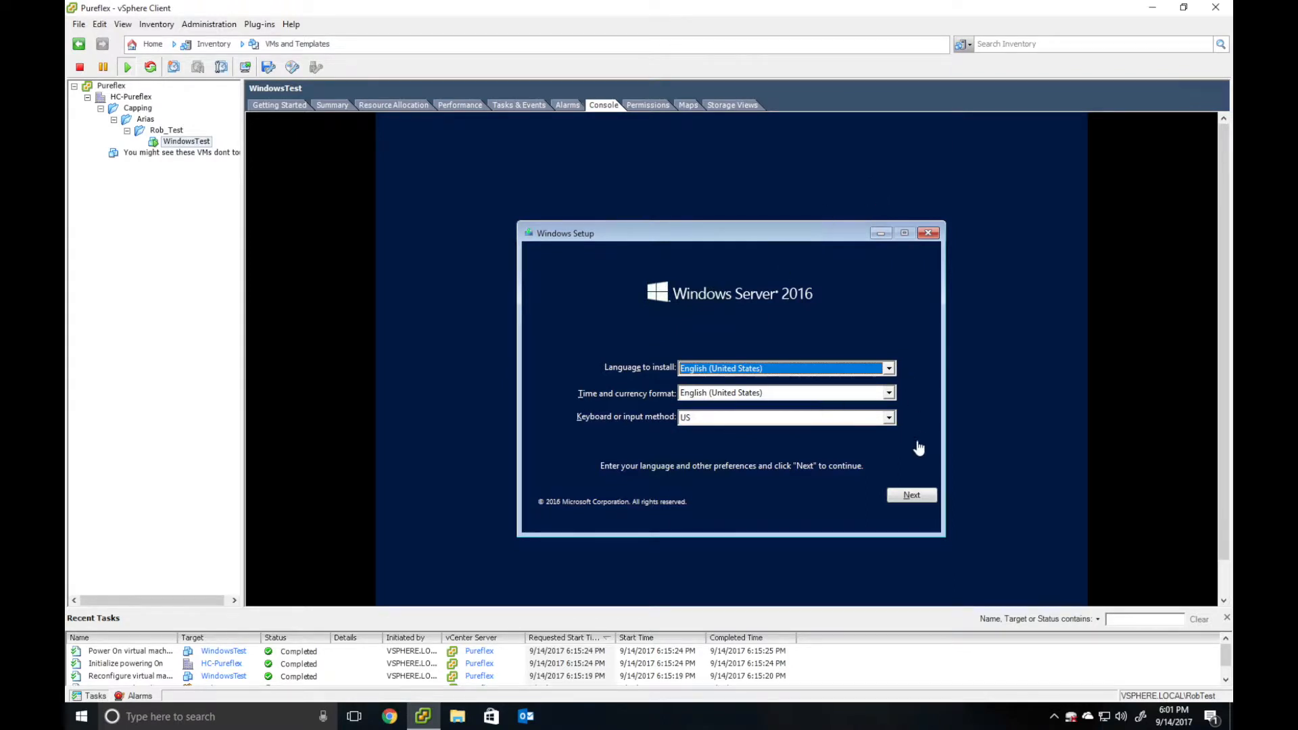
click(904, 498)
click(891, 495)
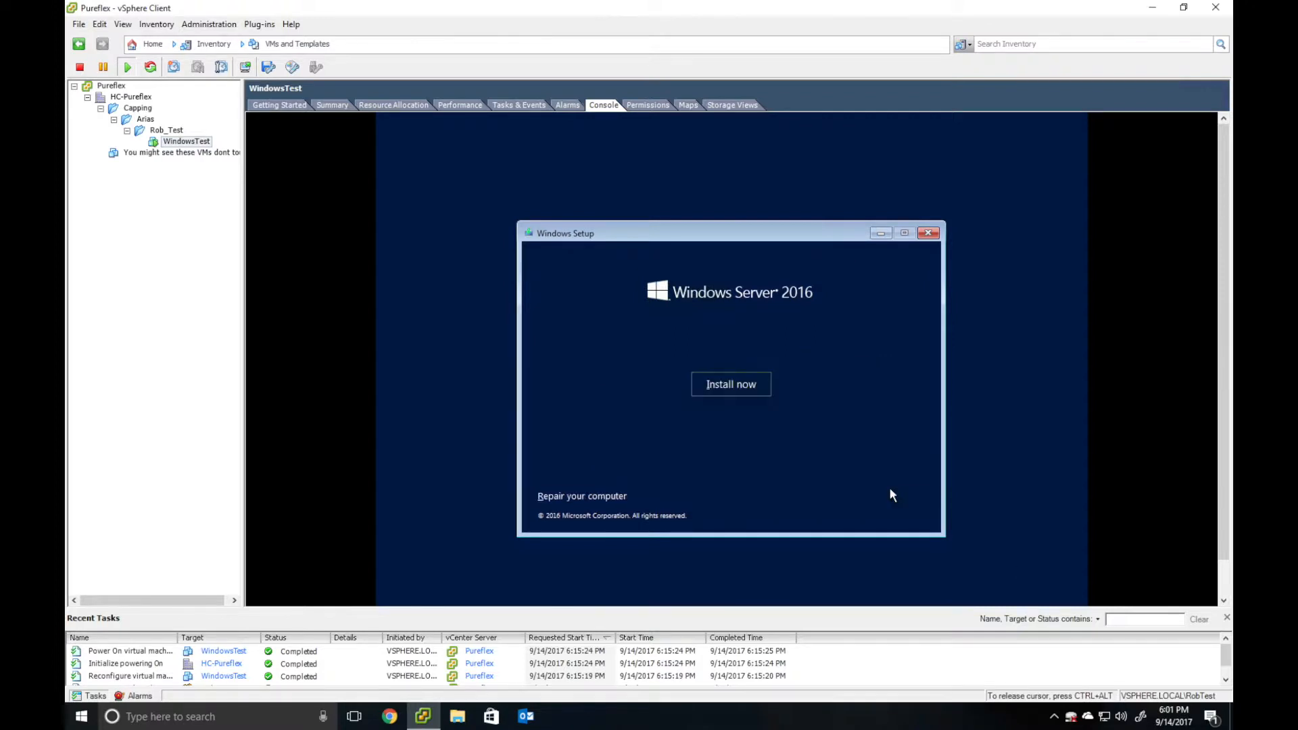
click(756, 390)
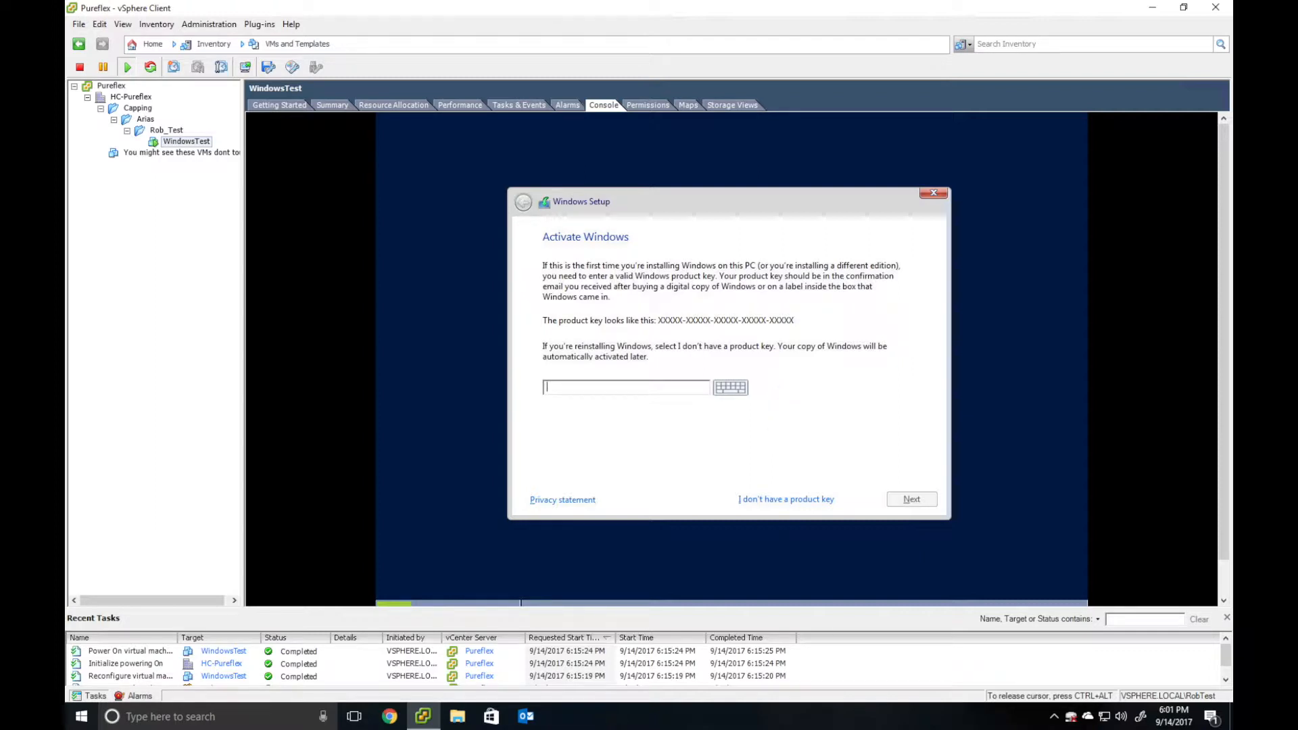
- Skip the product key, accept the license, and do a Custom install on the 40 GB Drive 0
click(809, 501)
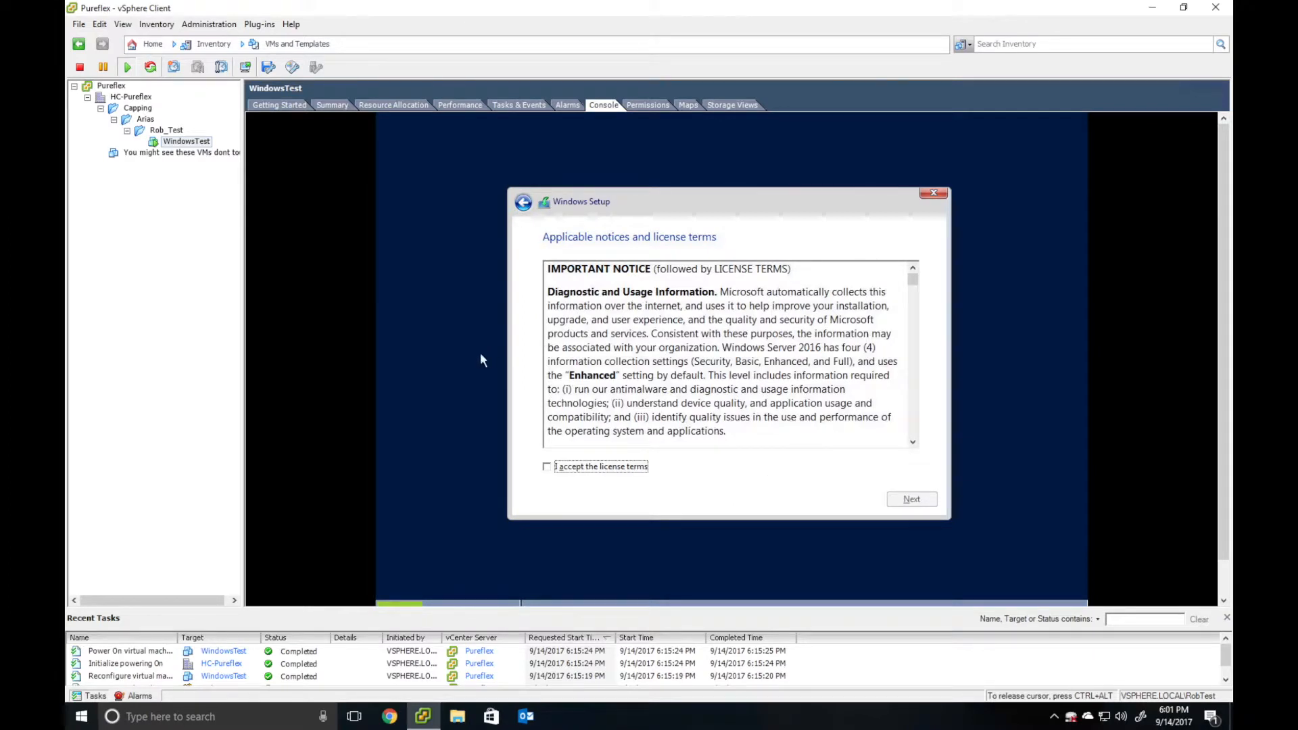
click(588, 467)
click(926, 499)
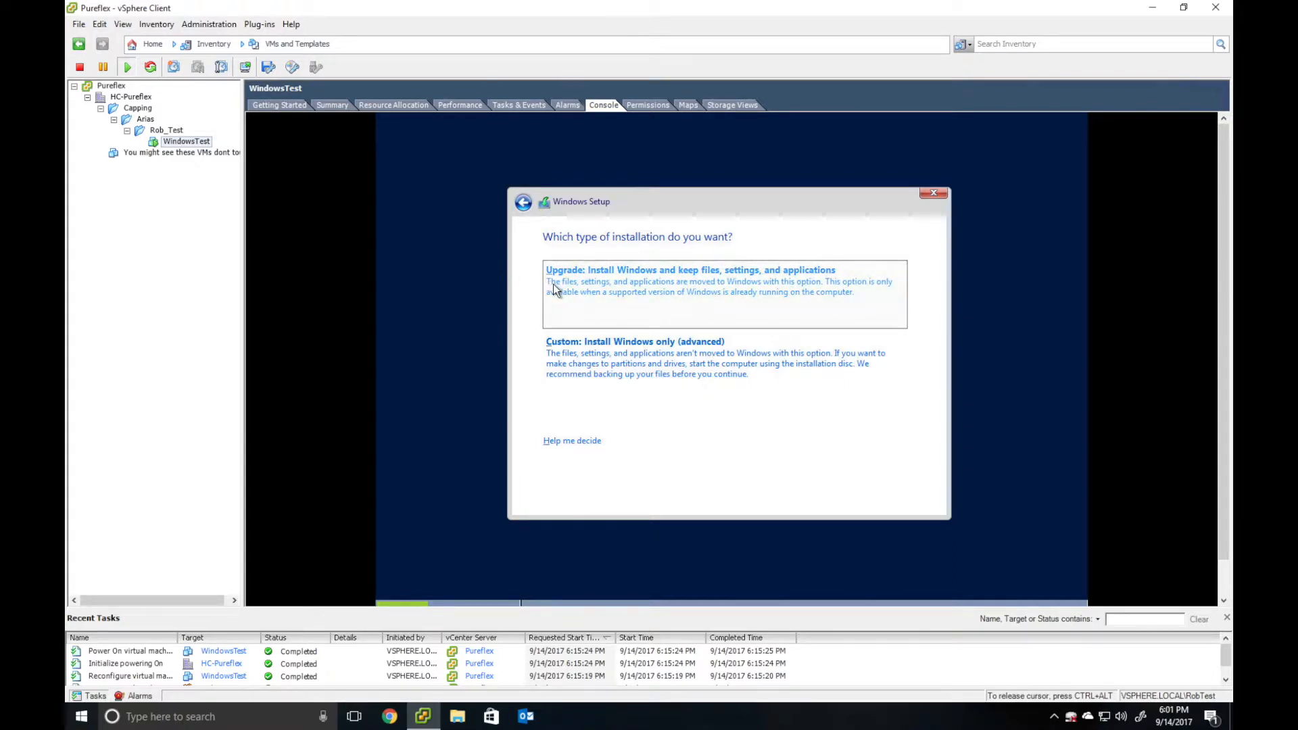
click(591, 384)
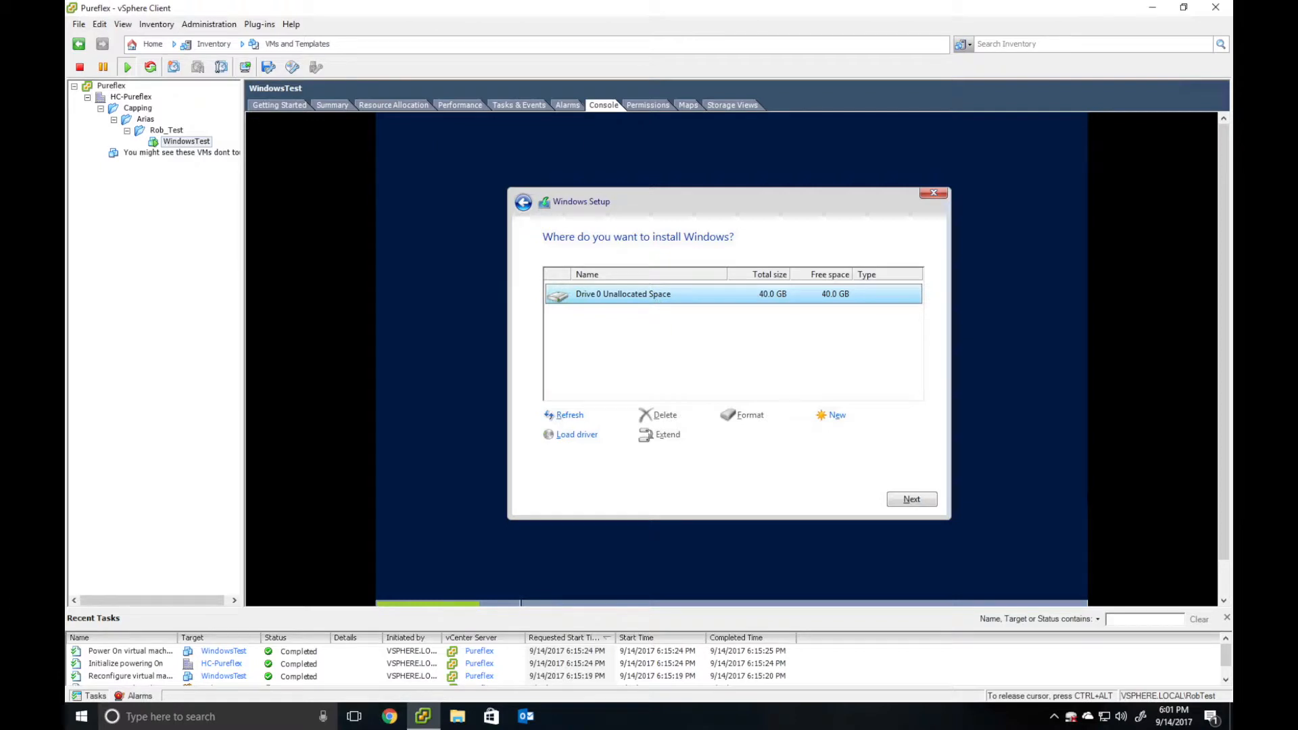
click(894, 499)
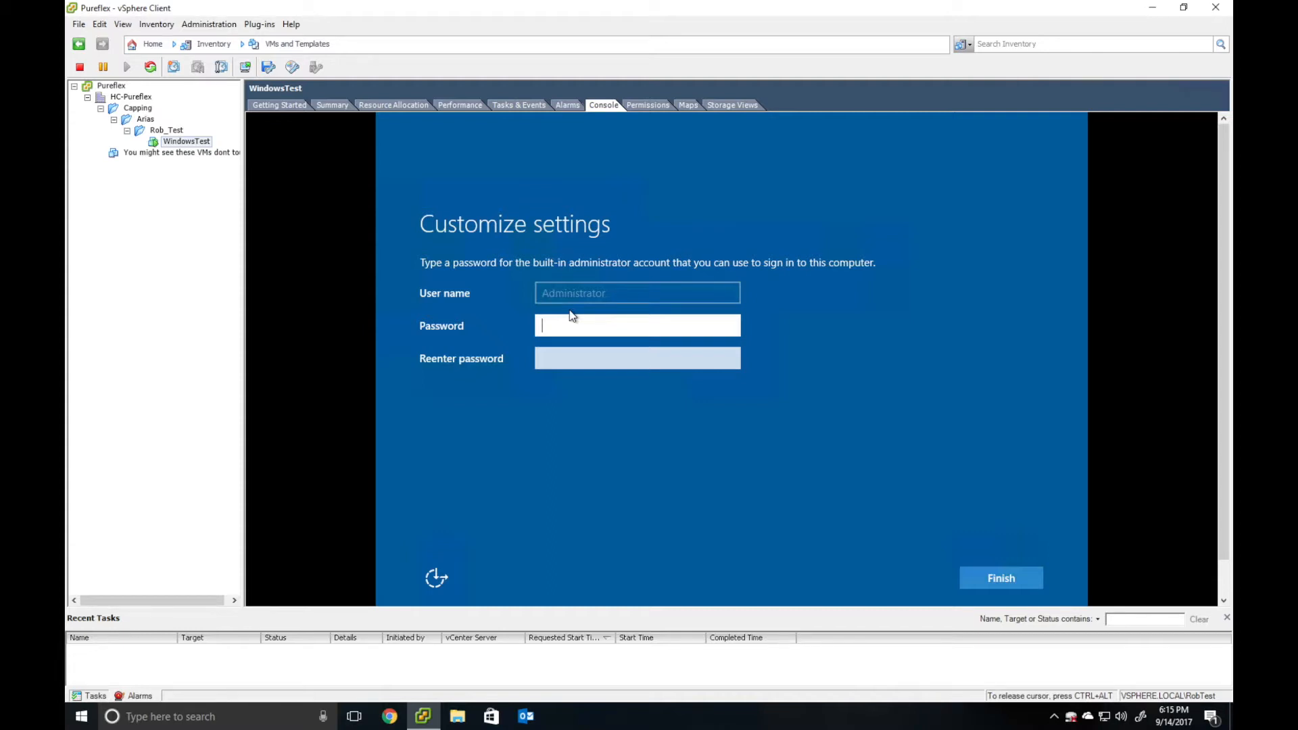
- Enter a short Administrator password in both fields and submit it
text(****)
key(Tab)
text(****)
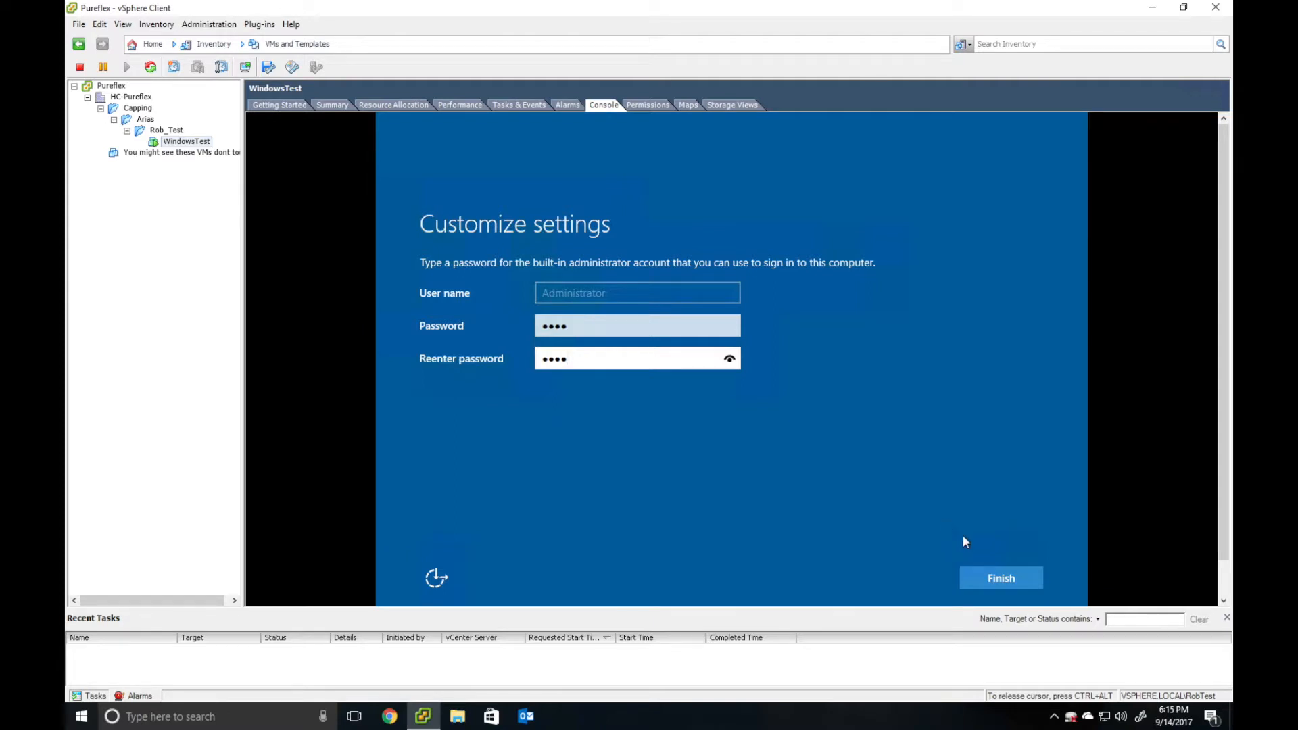
key(Return)
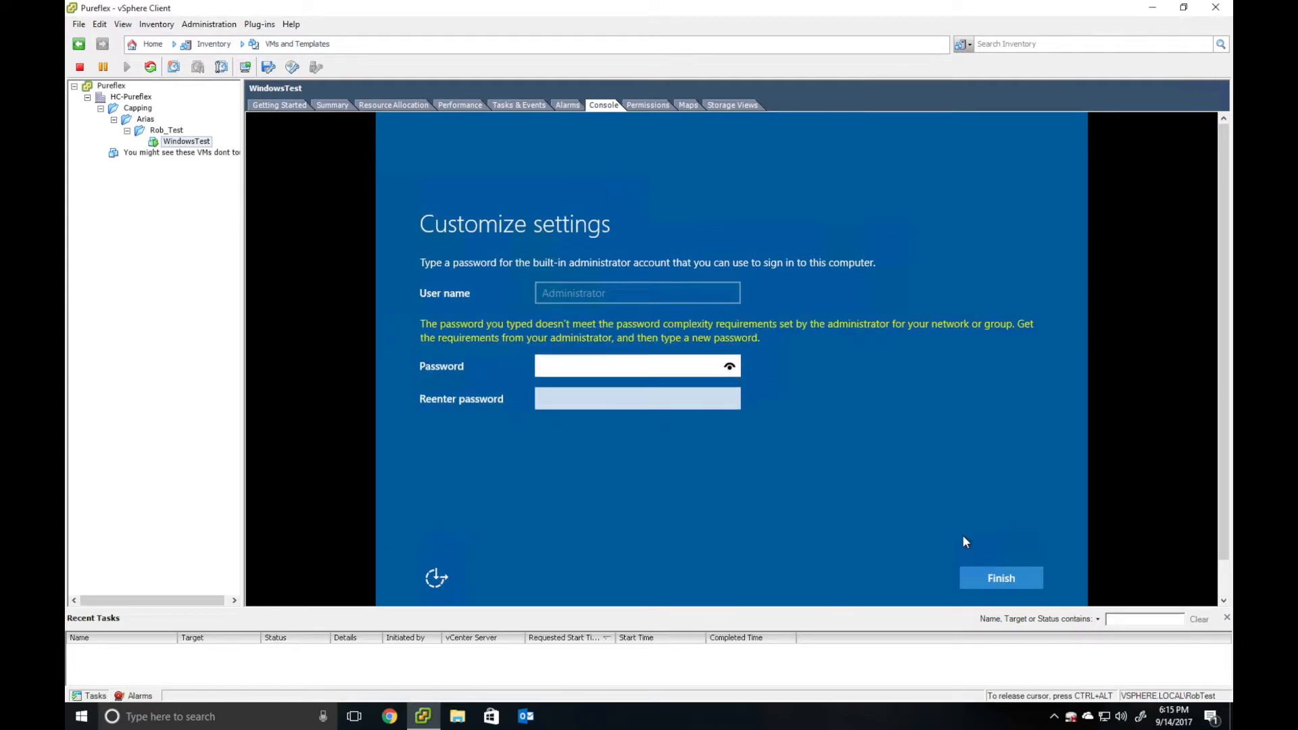
- Replace it with a longer, complex Administrator password in both fields and submit
text(*********)
key(Tab)
text(*********)
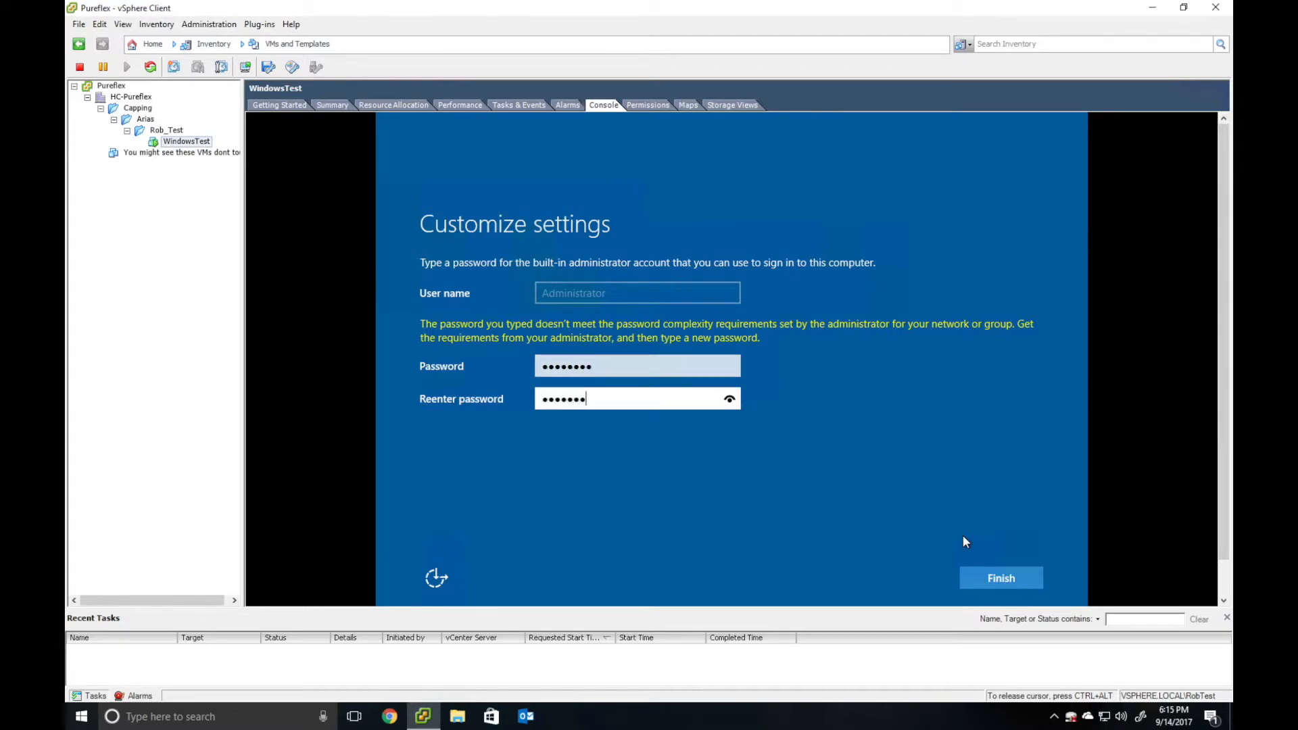
key(Return)
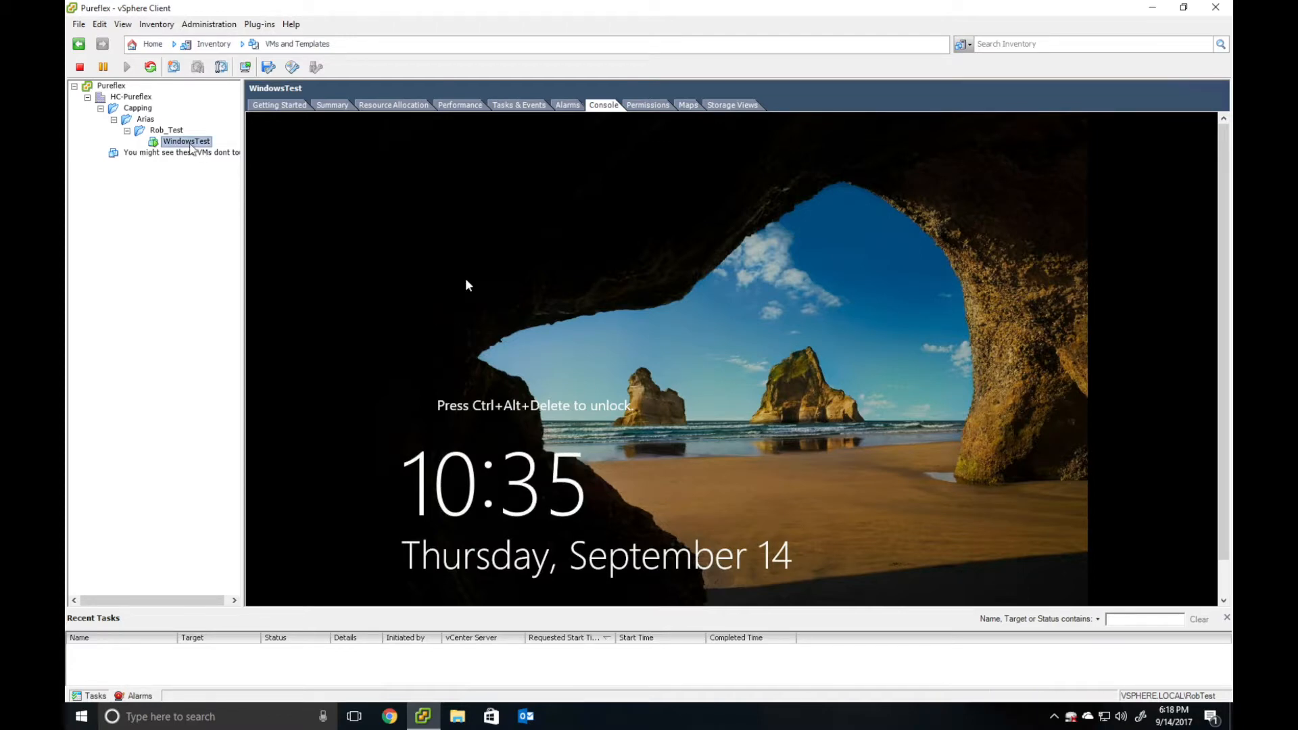
- Send Ctrl+Alt+Del to WindowsTest, sign in as Administrator, and dismiss the network discovery prompt
right_click(190, 148)
mouse_move(284, 164)
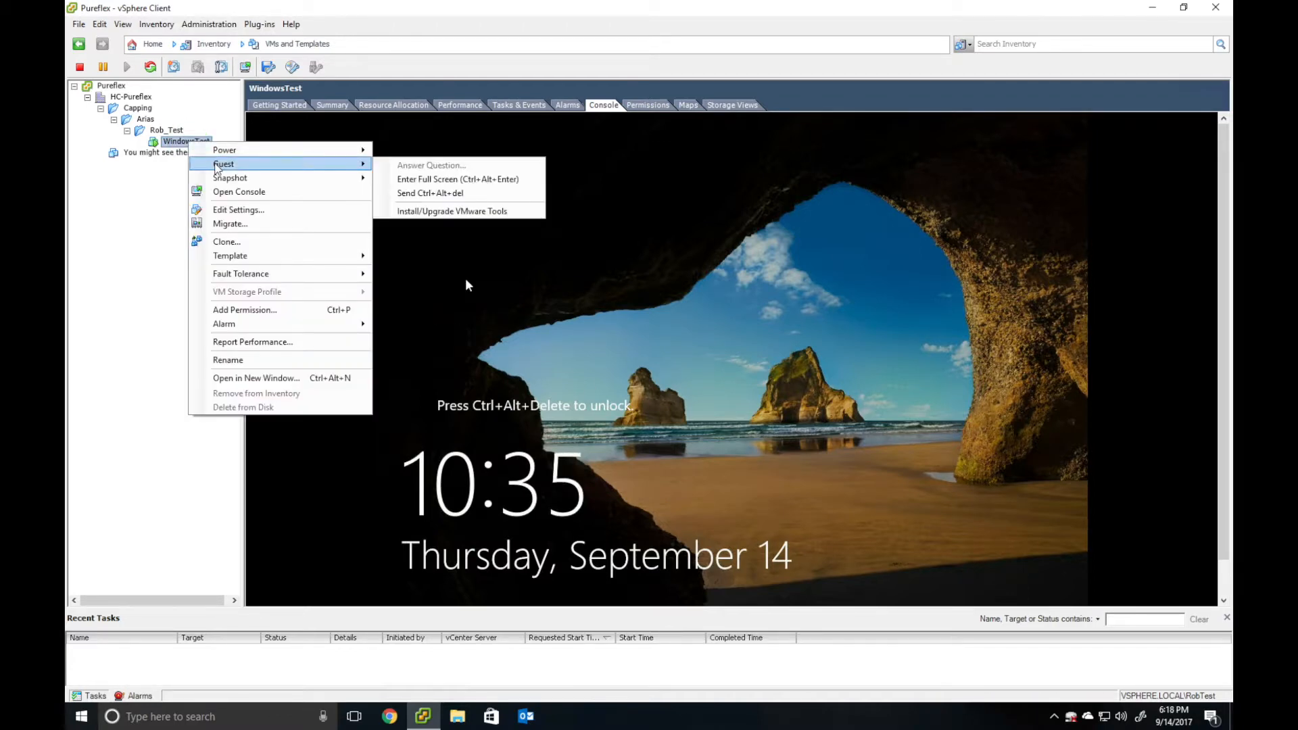
click(443, 192)
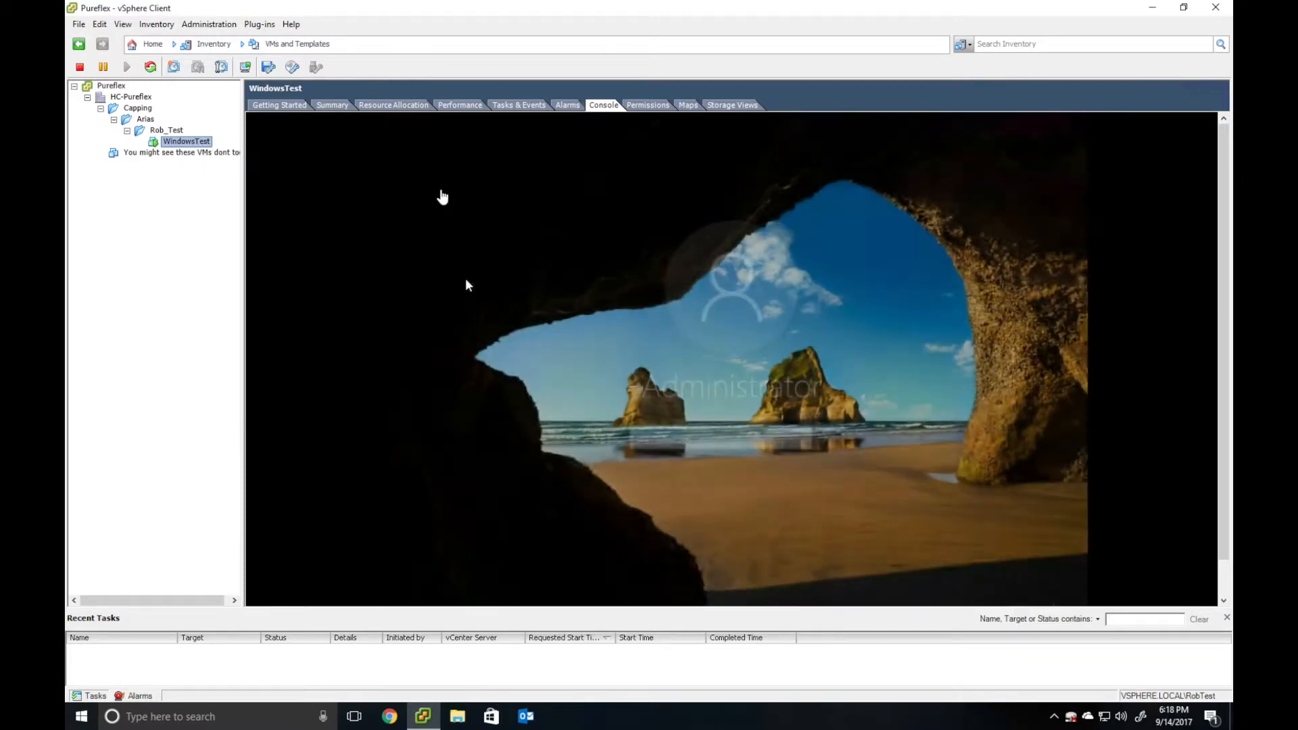
click(443, 197)
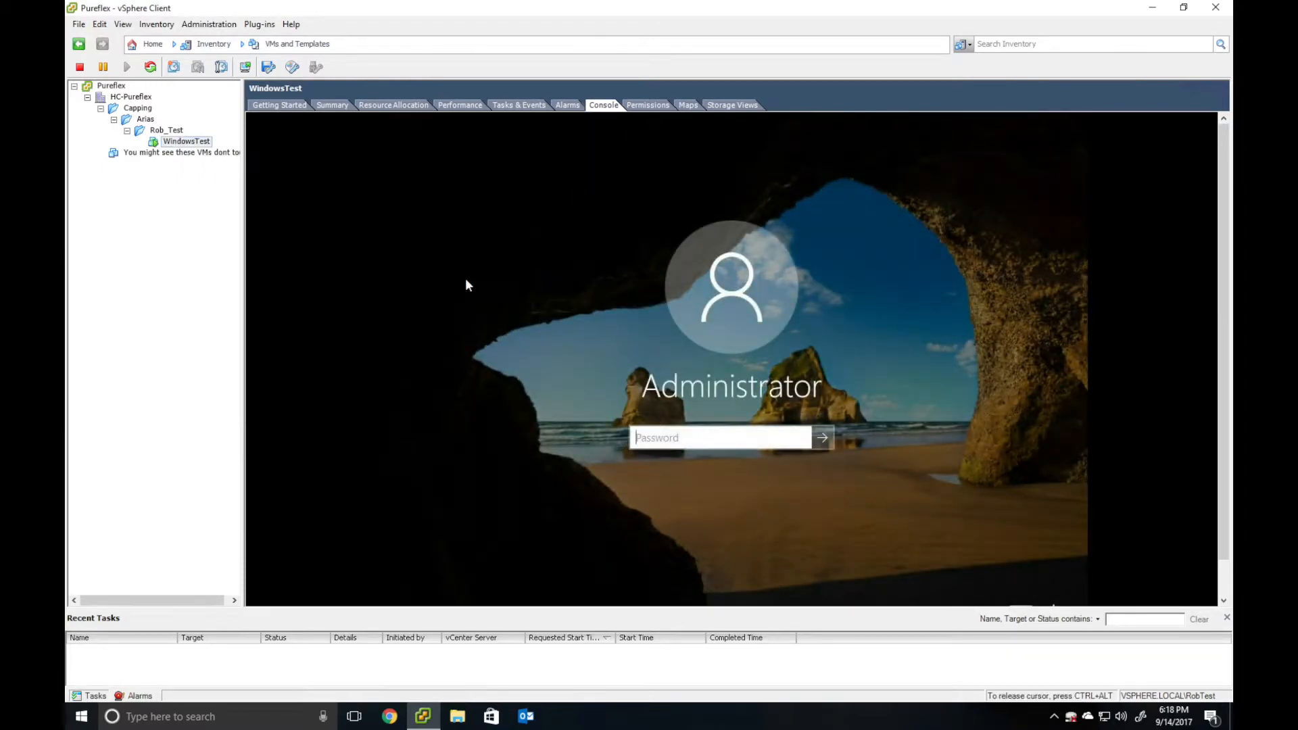
text(********)
key(Return)
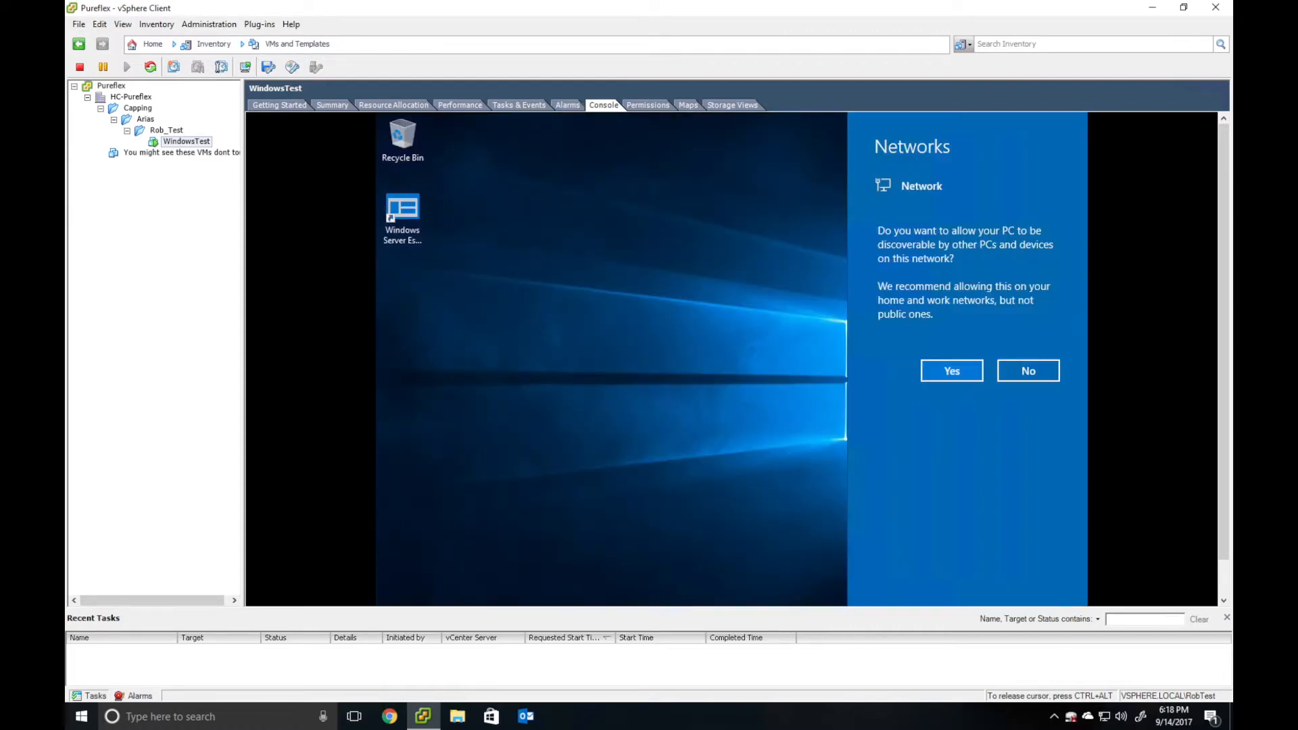
click(936, 371)
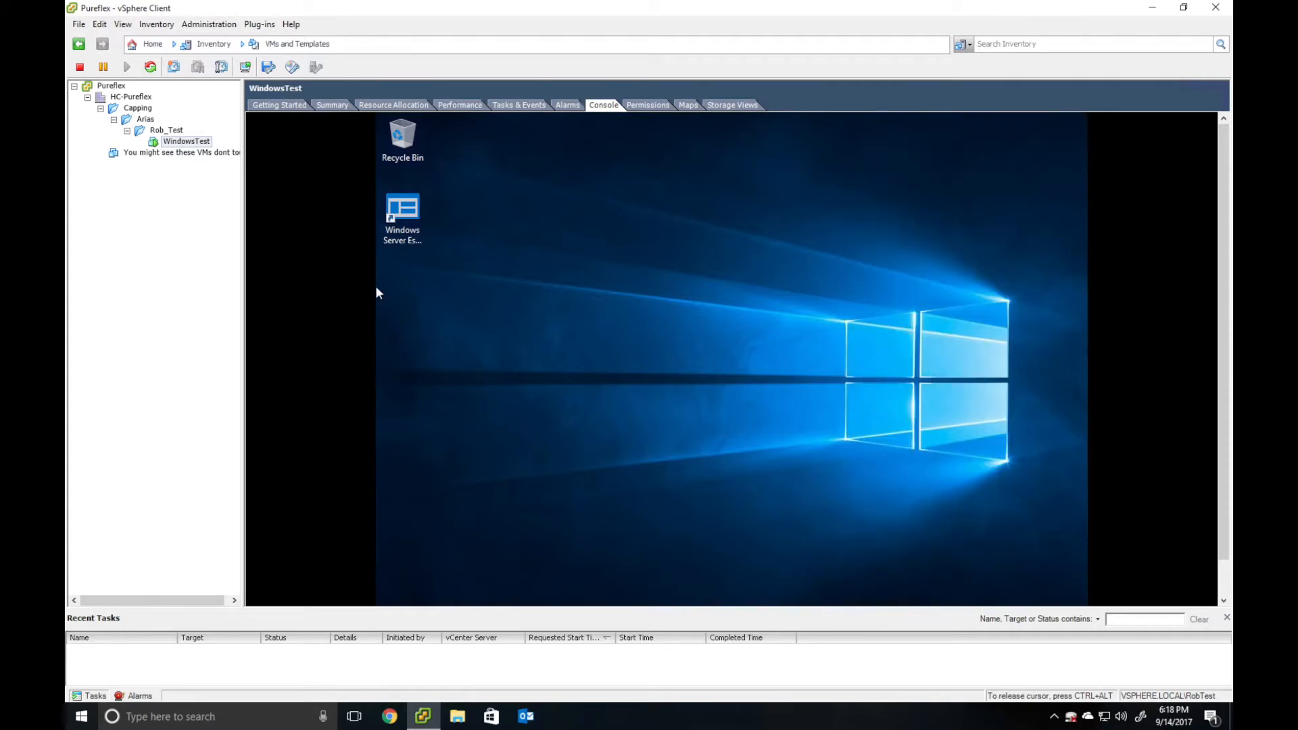
- Change the VM's display resolution to 800 × 600 and keep the change
right_click(445, 318)
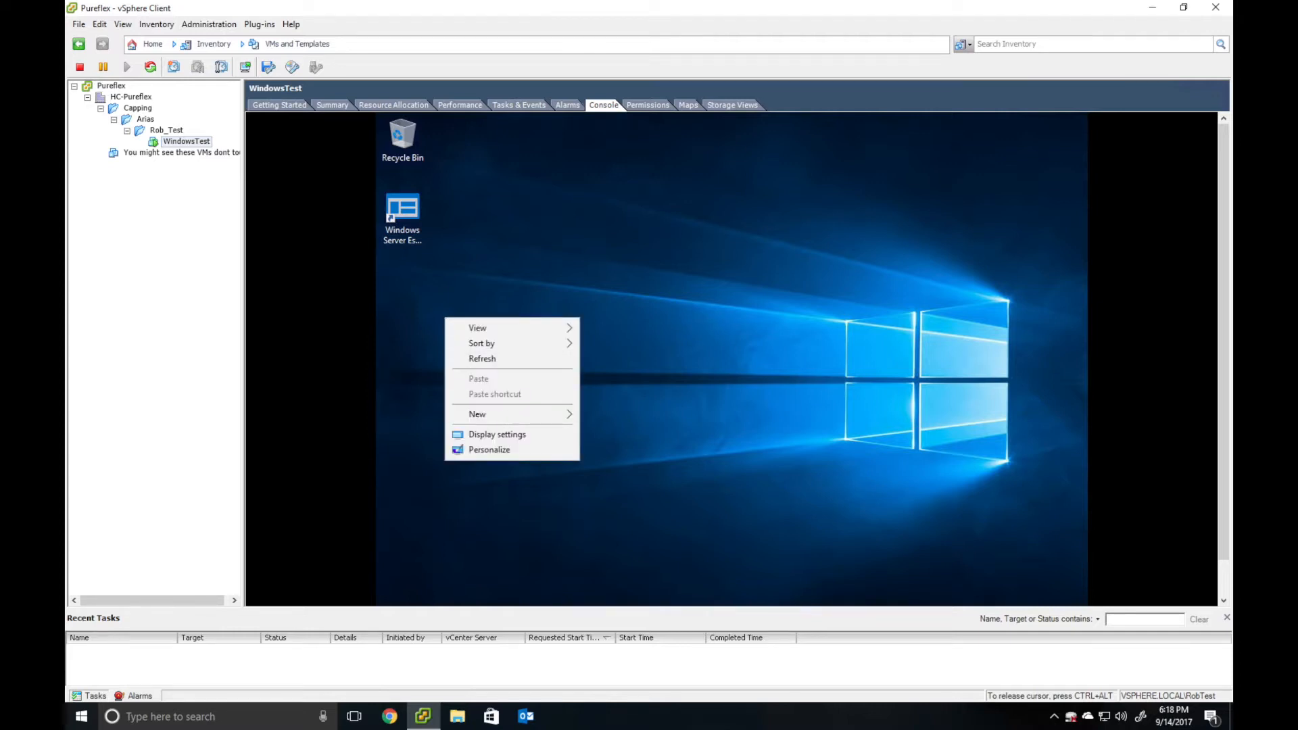
click(509, 436)
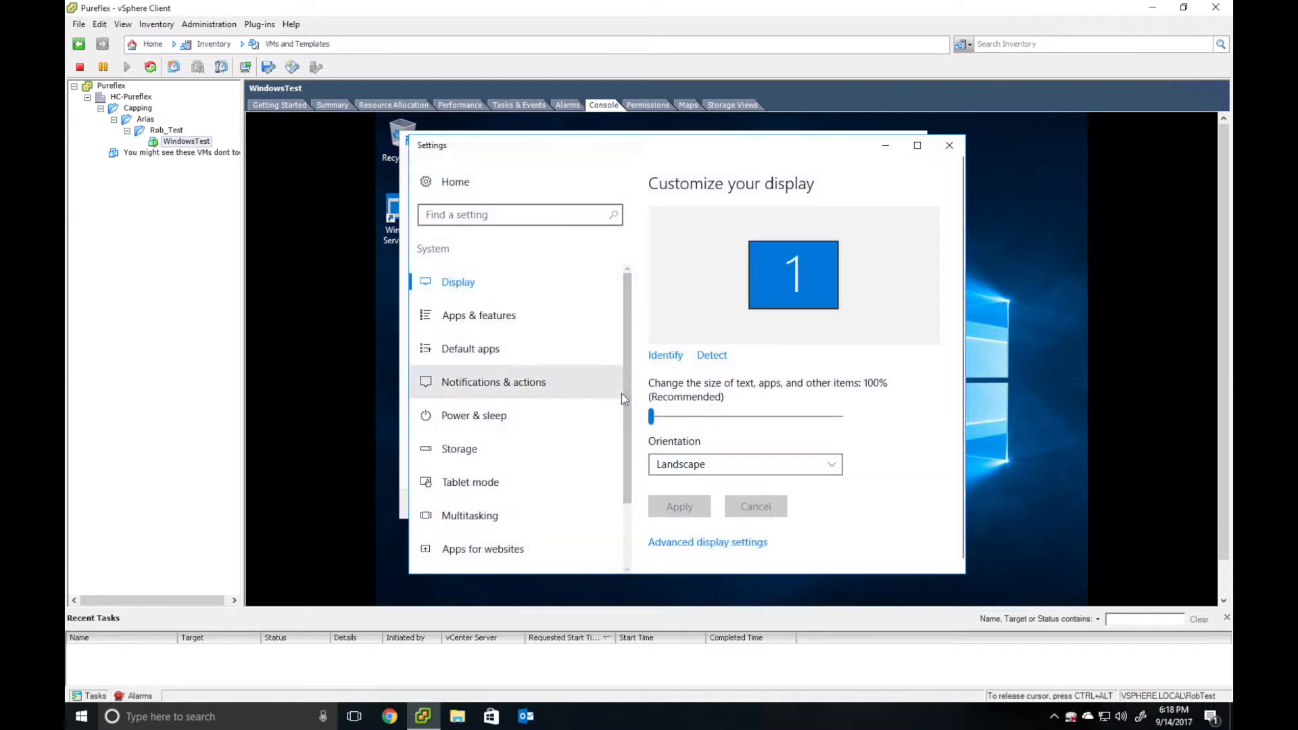
scroll(666, 413, down, 1)
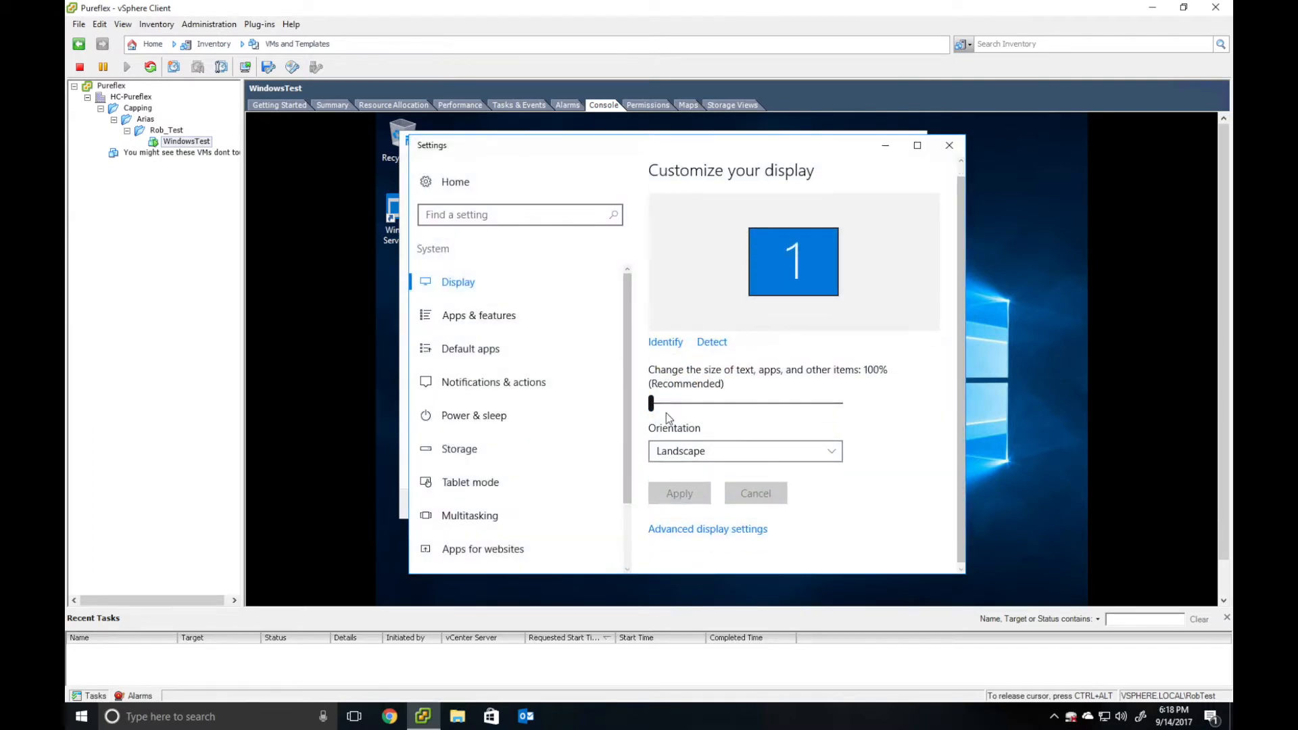
click(703, 528)
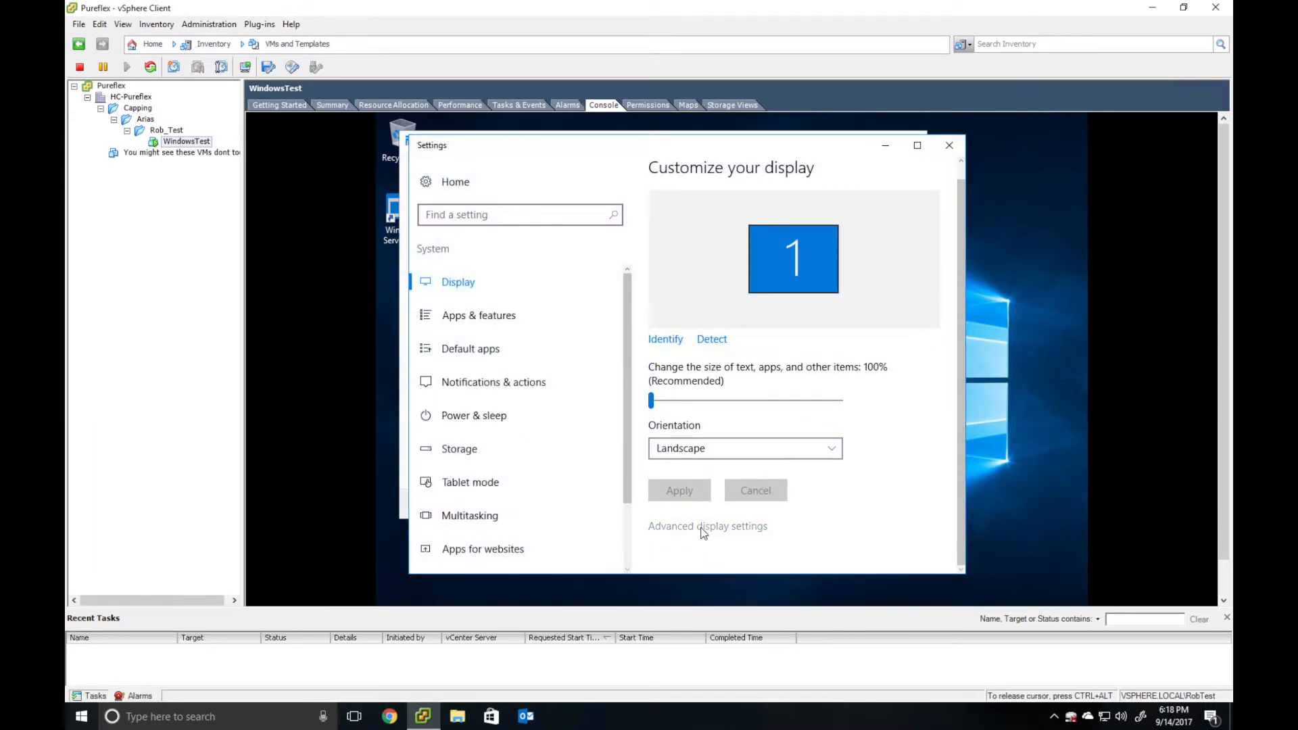
click(439, 484)
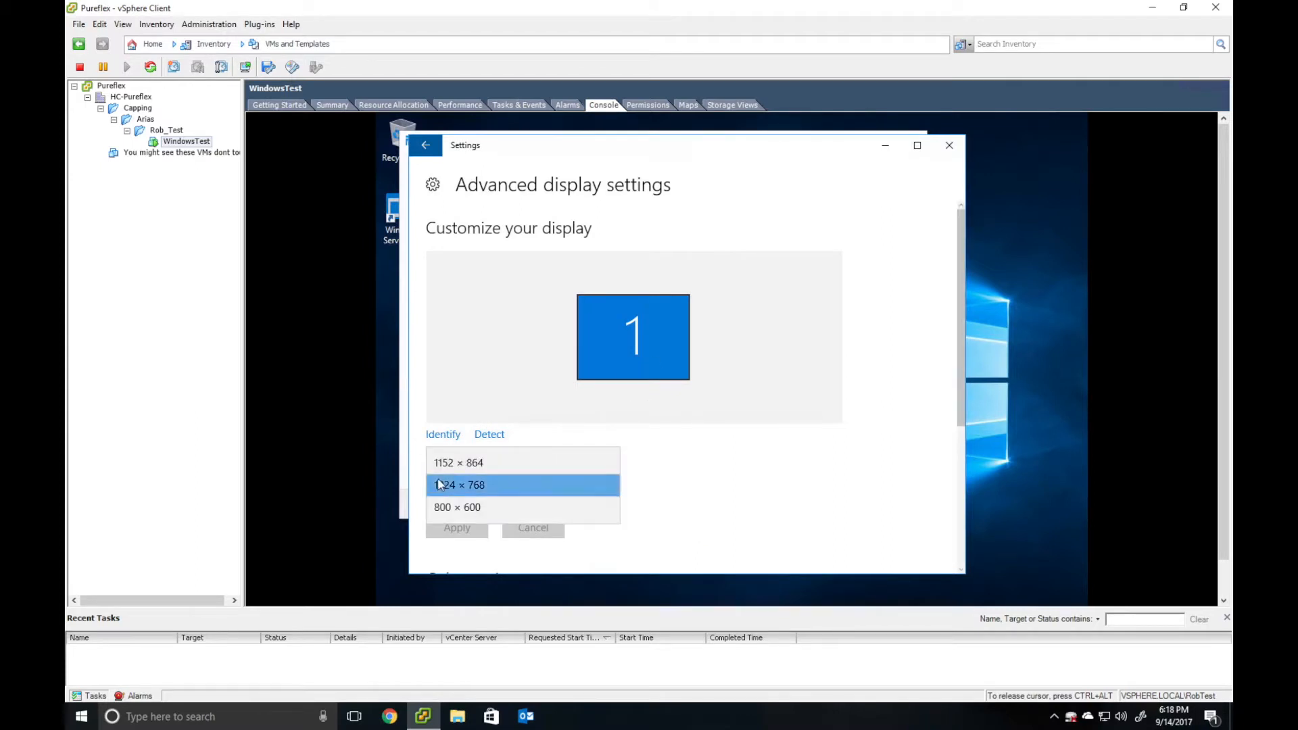
click(463, 520)
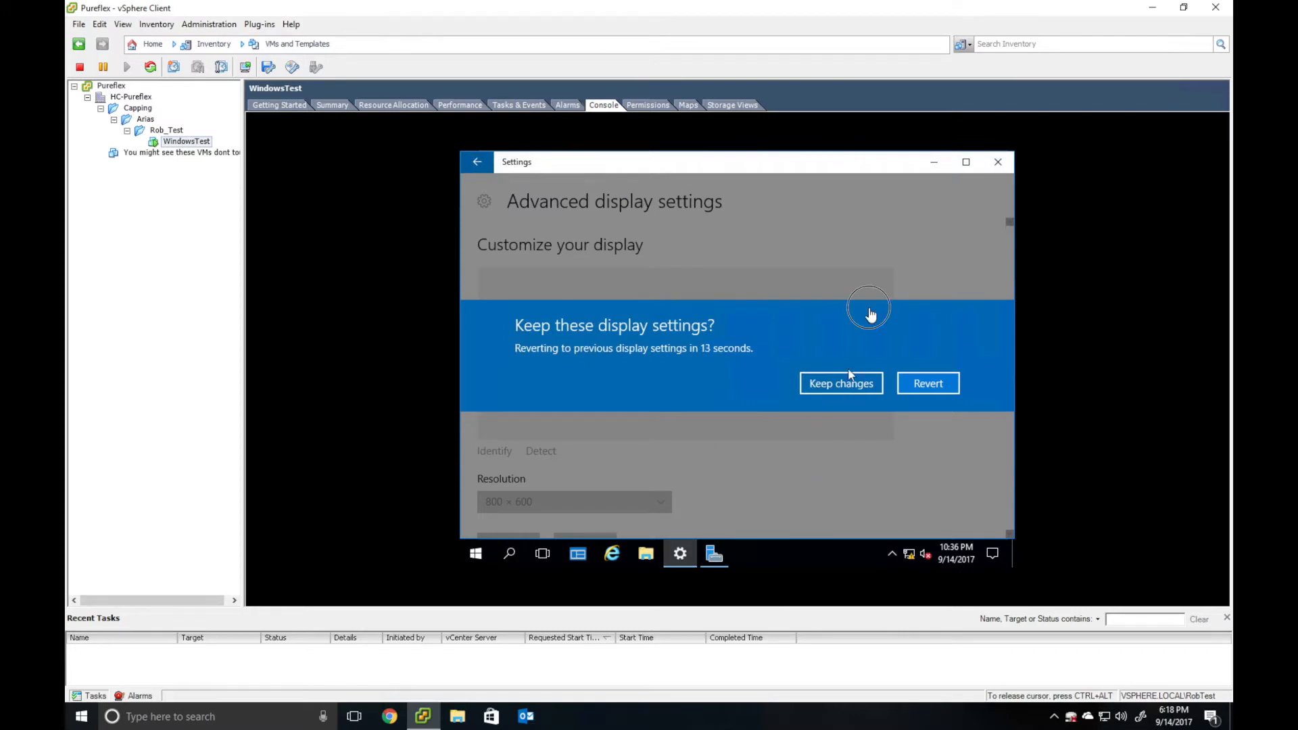
click(836, 383)
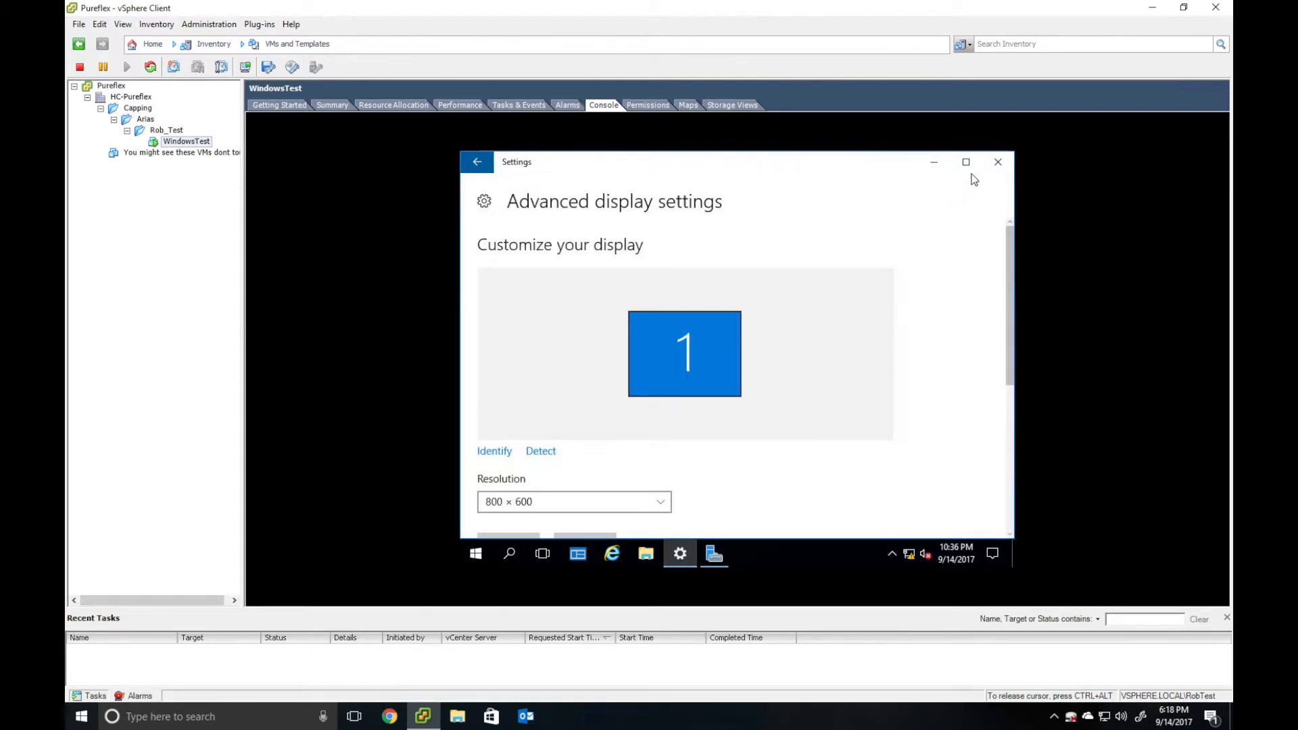
- Close the display settings and cancel the Windows Server Essentials configuration wizard
click(994, 158)
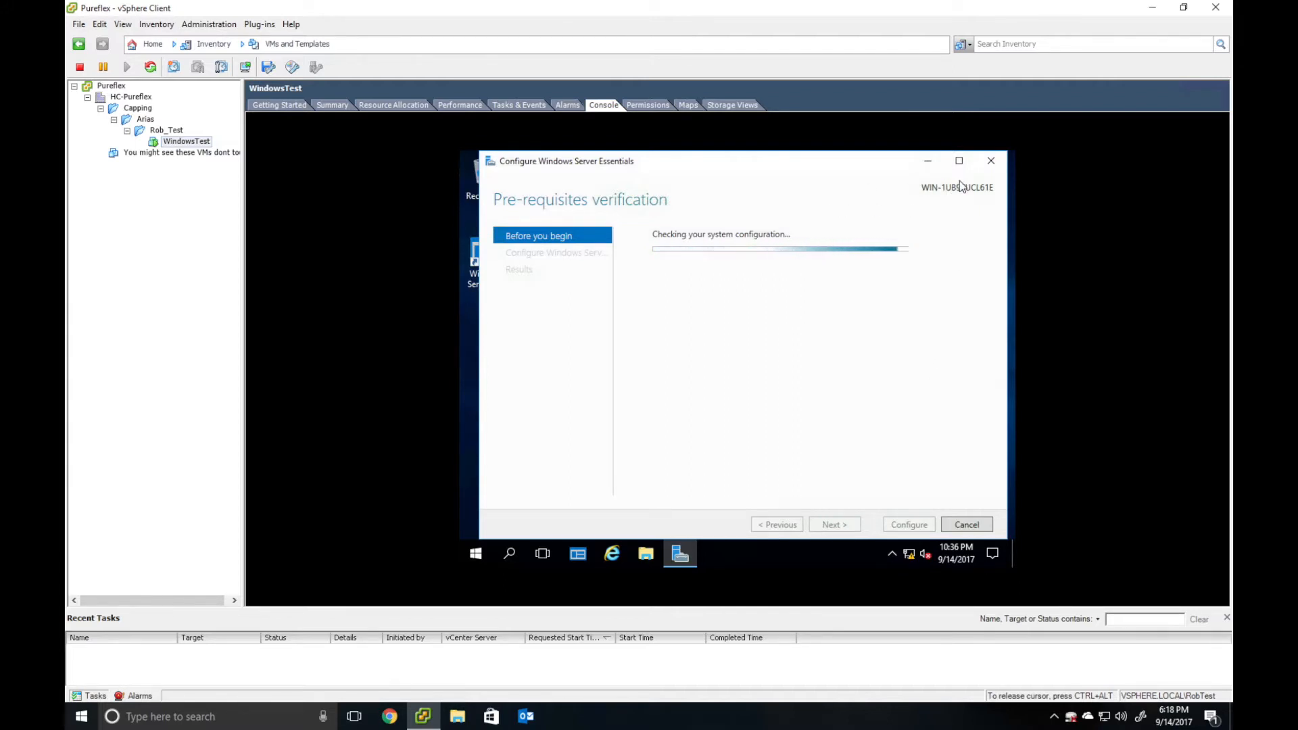
click(991, 160)
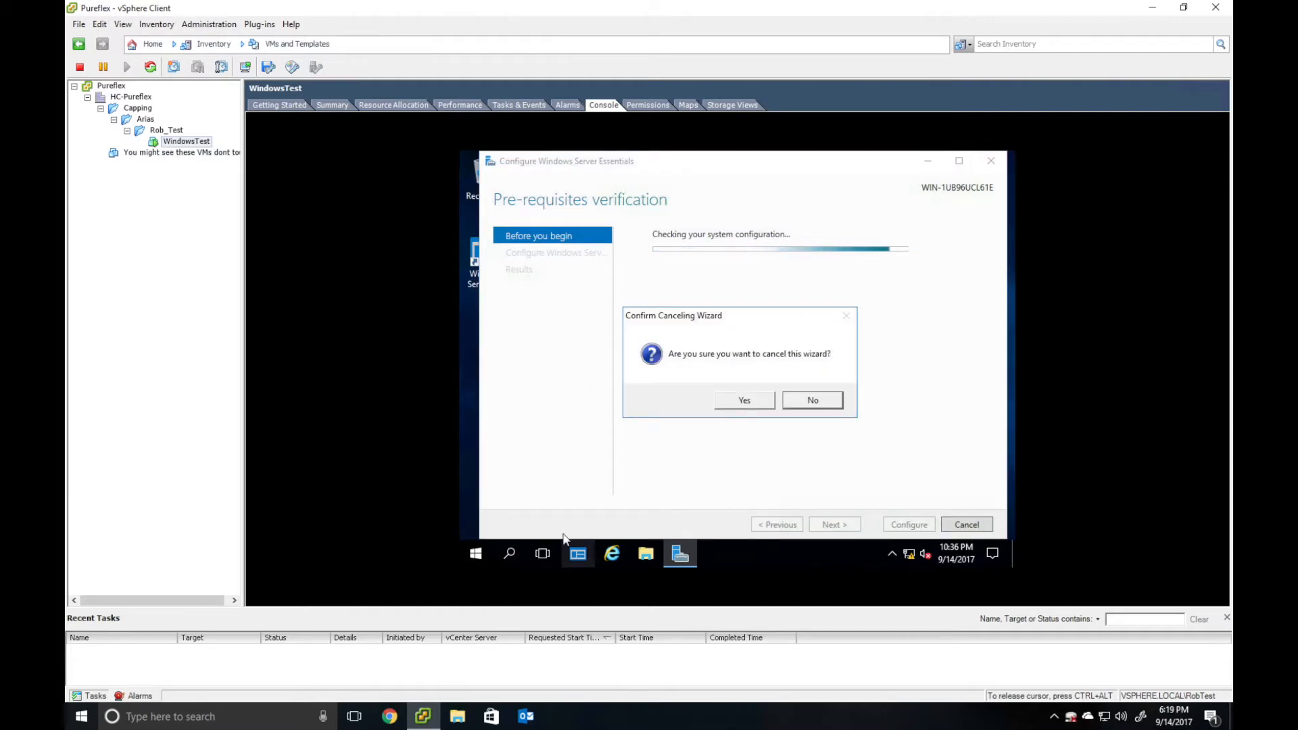
click(745, 402)
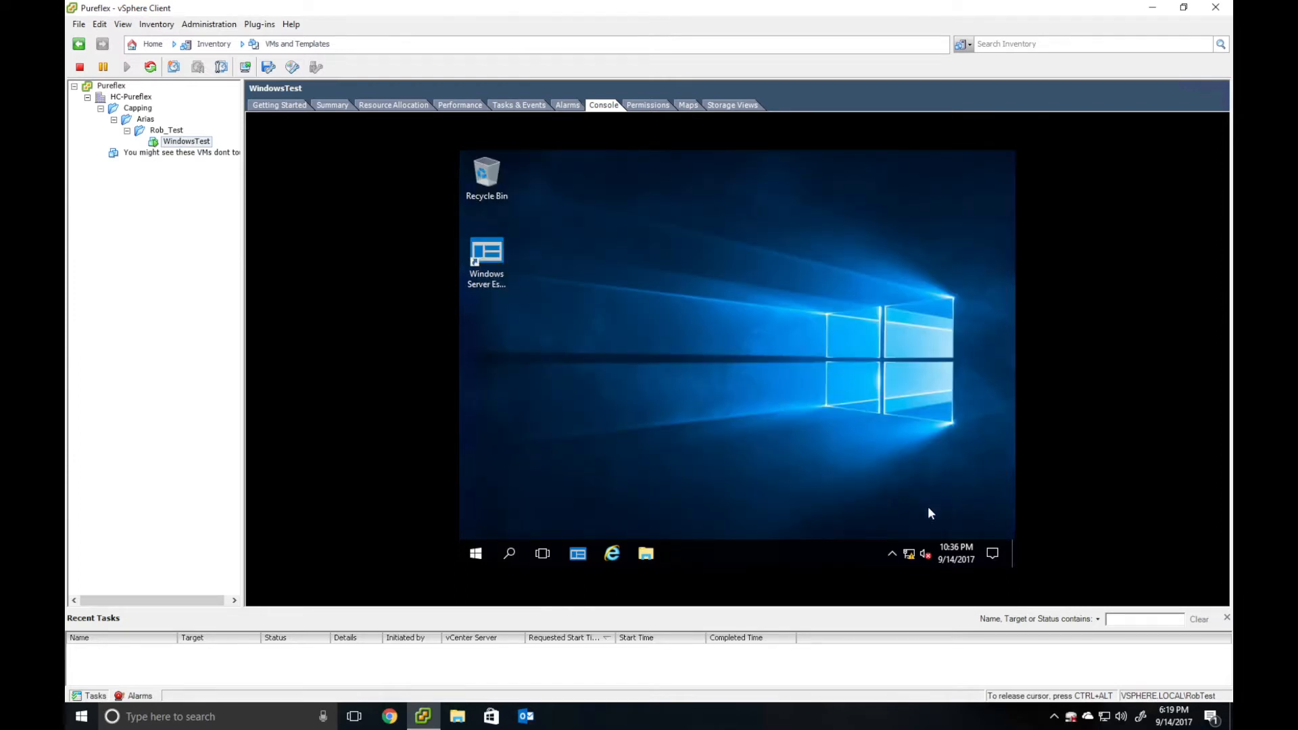
- Open the IPv4 properties of the VM's Ethernet adapter from network settings
click(909, 553)
click(815, 527)
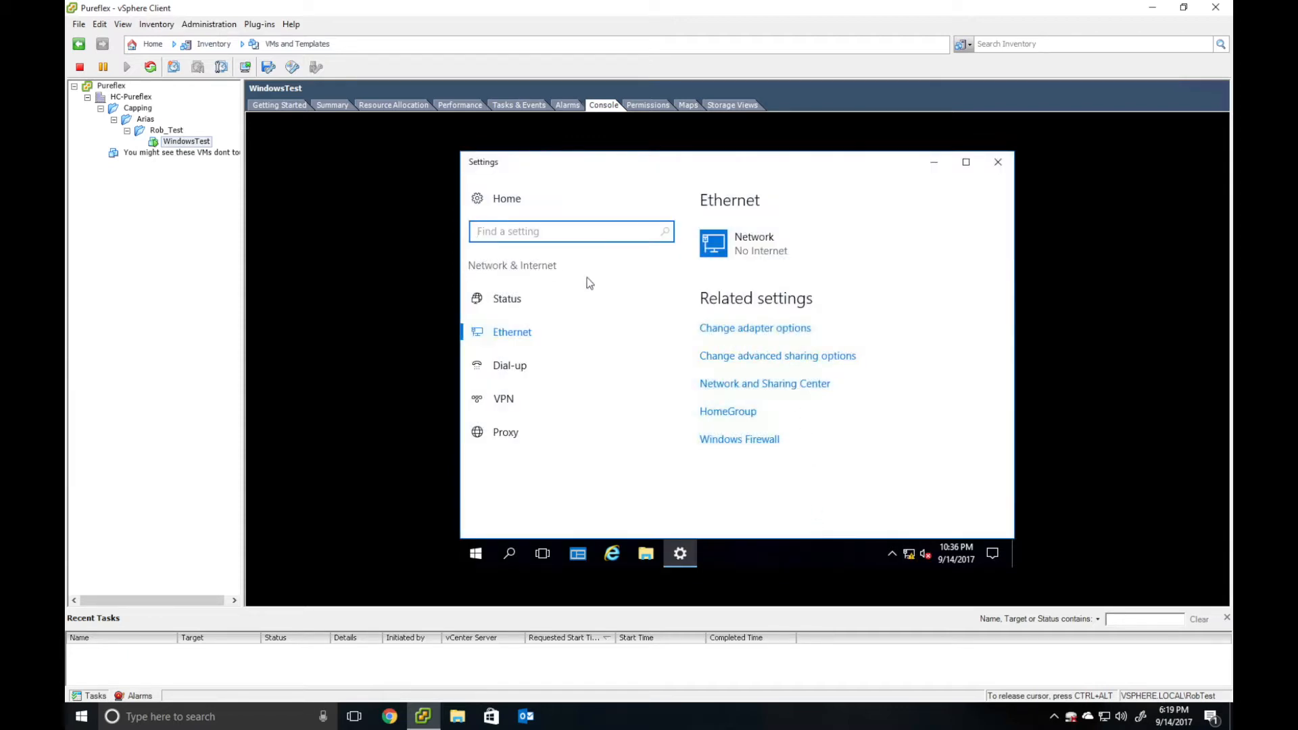
click(736, 332)
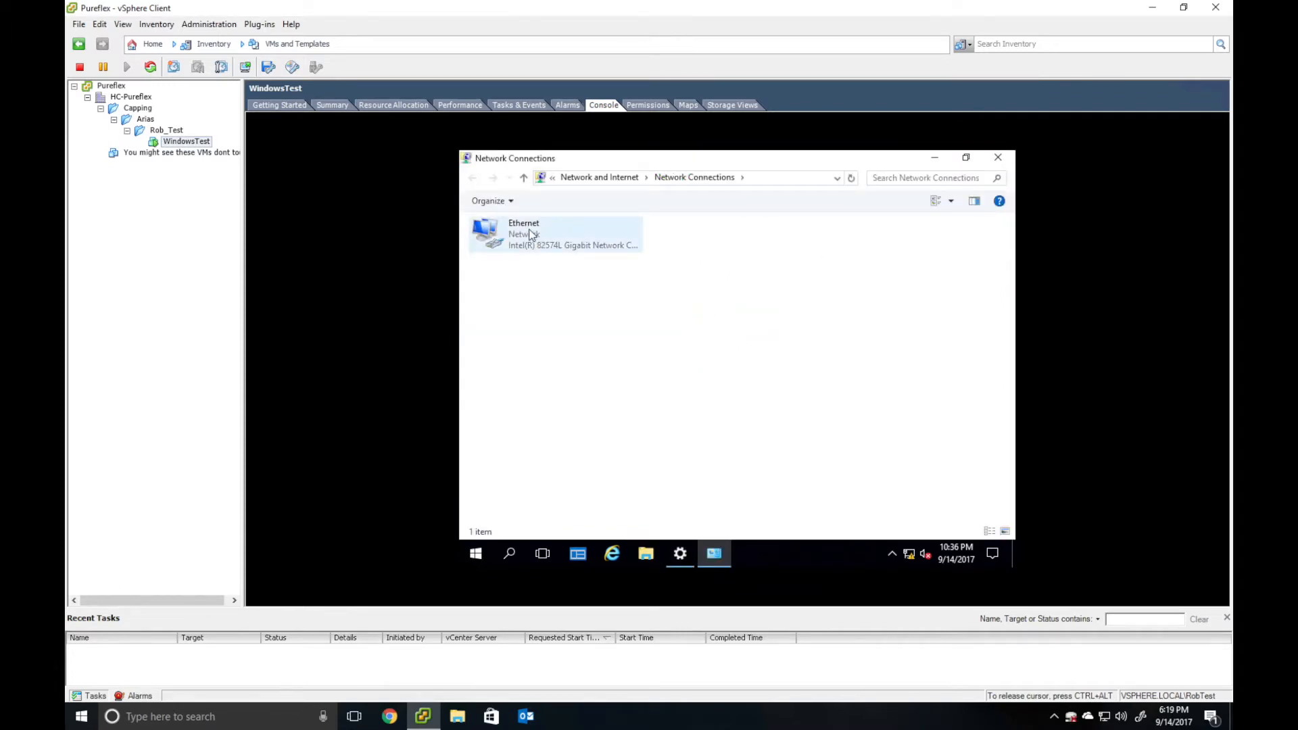
right_click(531, 234)
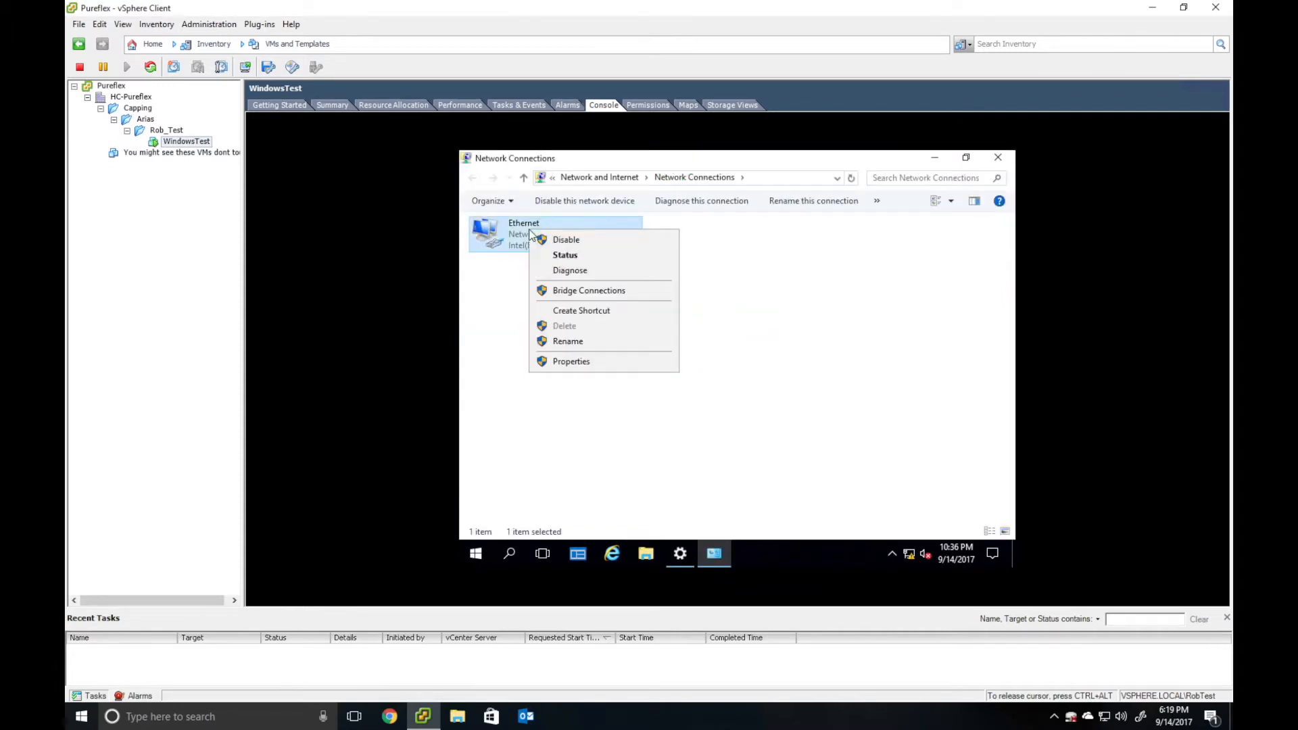
click(544, 361)
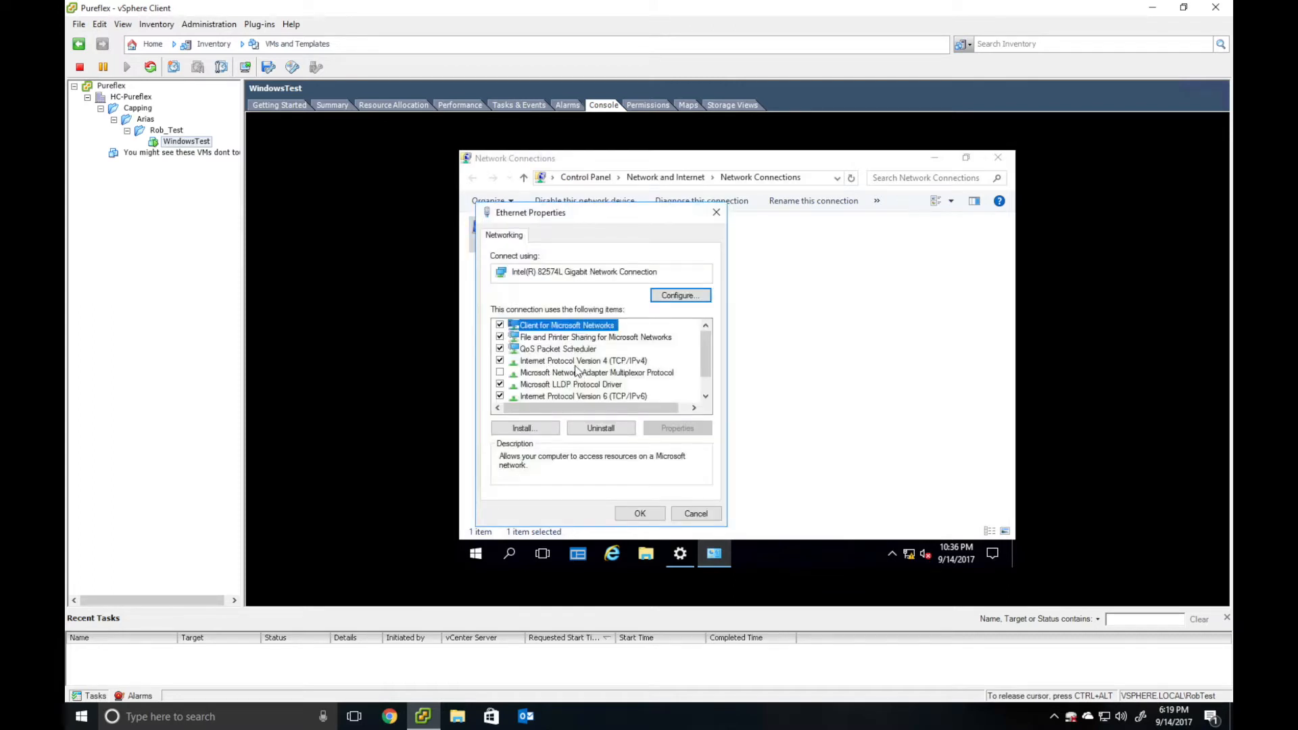
click(576, 362)
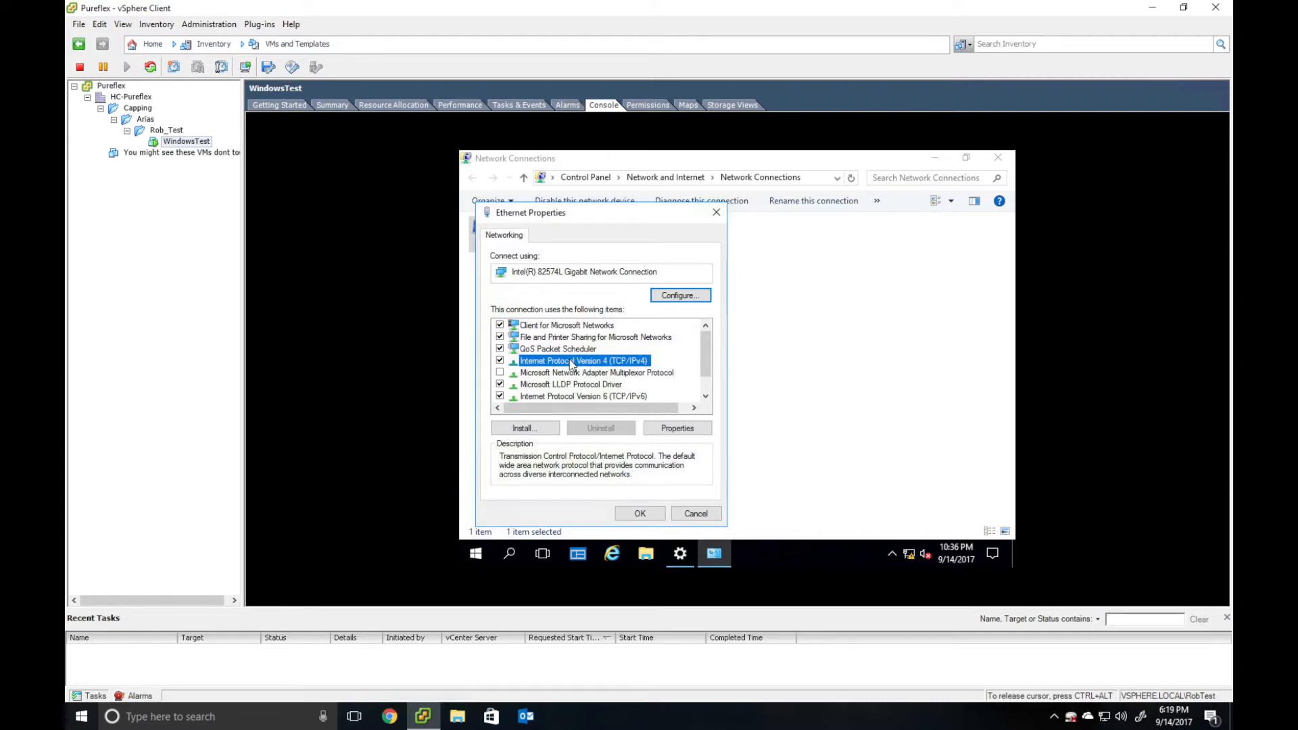
click(671, 429)
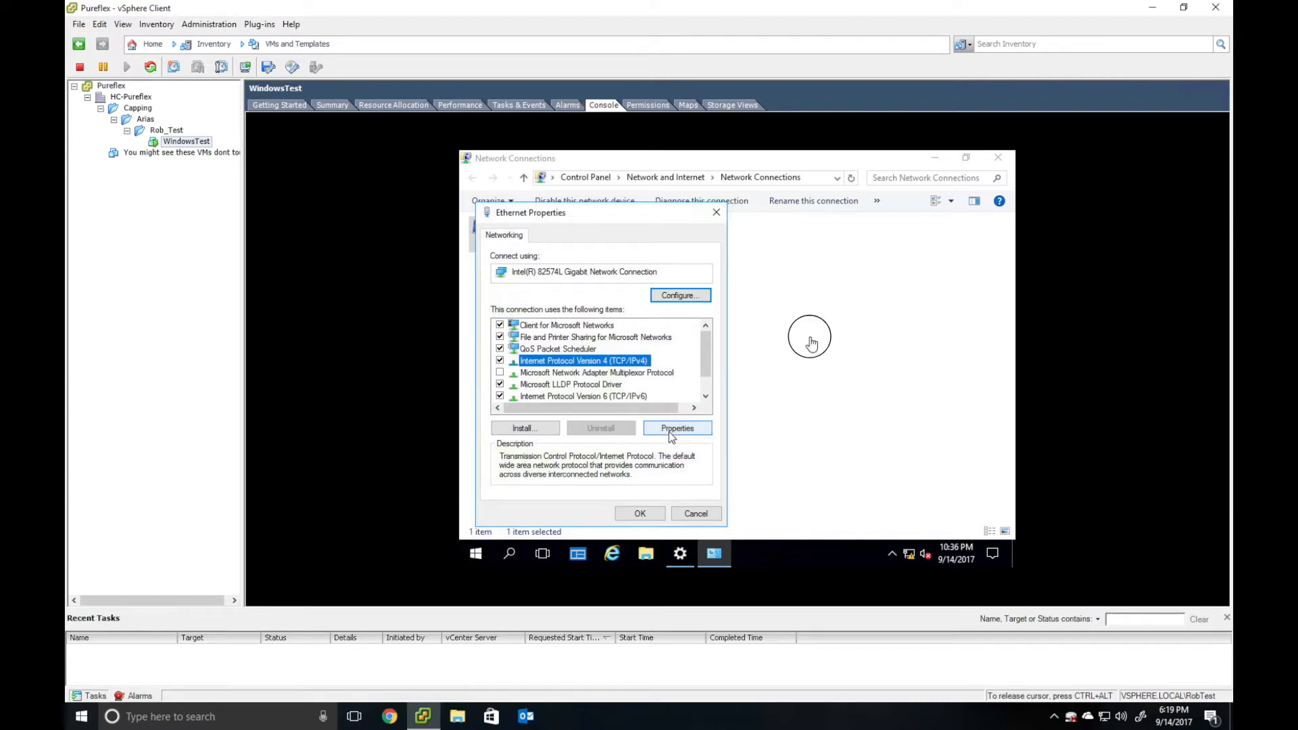
- Enter static IP 10.10.7.200, mask 255.255.255.0 and gateway 10.10.7.1
click(590, 328)
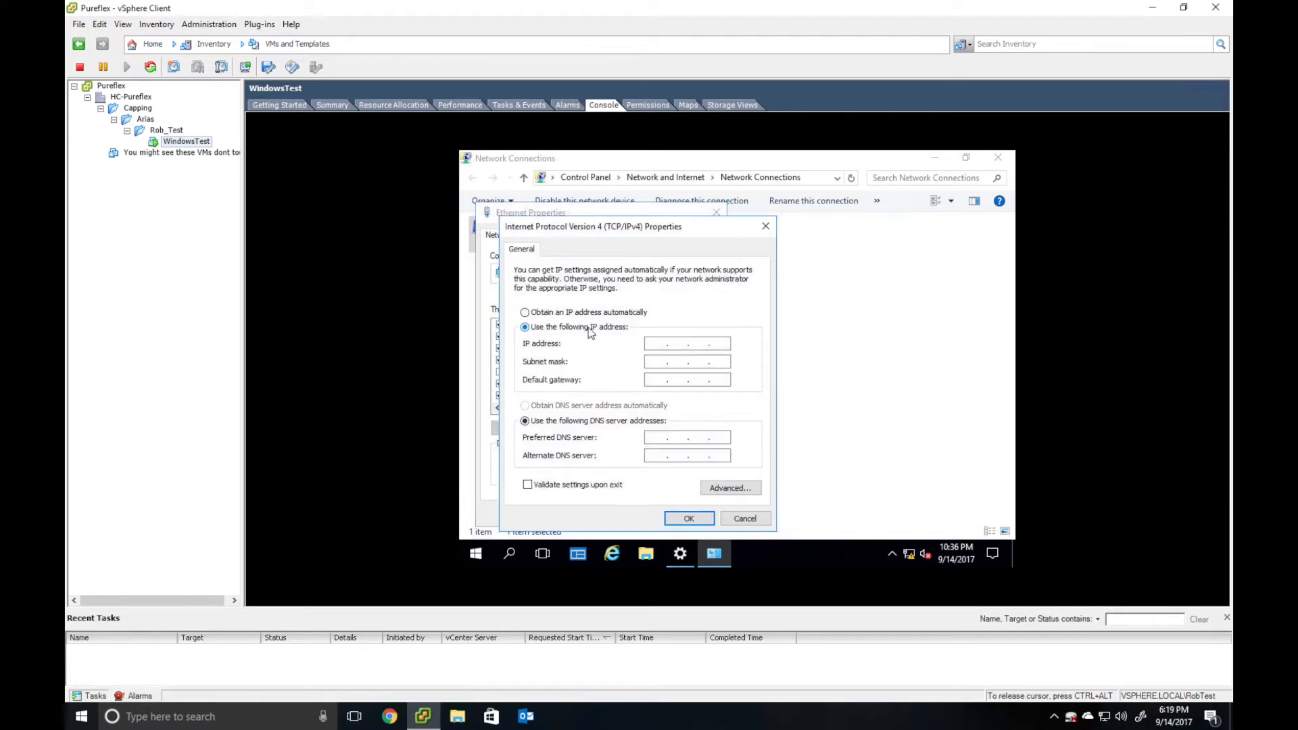
click(662, 343)
text(101)
key(BackSpace)
key(Tab)
click(674, 344)
text(10)
text(200)
key(Tab)
text(25525)
text(5255)
text(10)
text(.10)
text(.7.)
text(1)
- Set DNS servers 10.12.1.11 and 10.12.1.12 and confirm the adapter settings
key(Tab)
key(Tab)
text(10)
text(1)
click(674, 436)
text(12 . 1 . 11)
key(Tab)
text(10 . 12 . 1 . 12)
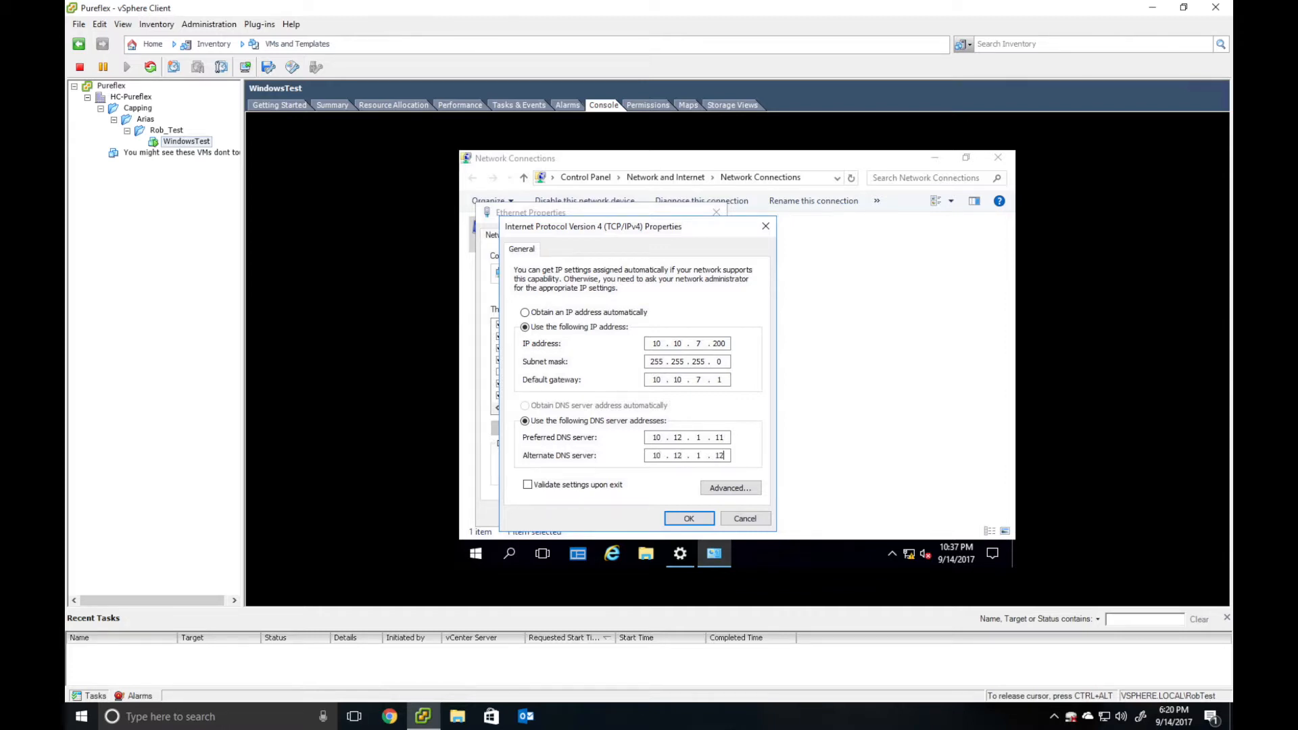
click(687, 518)
click(661, 517)
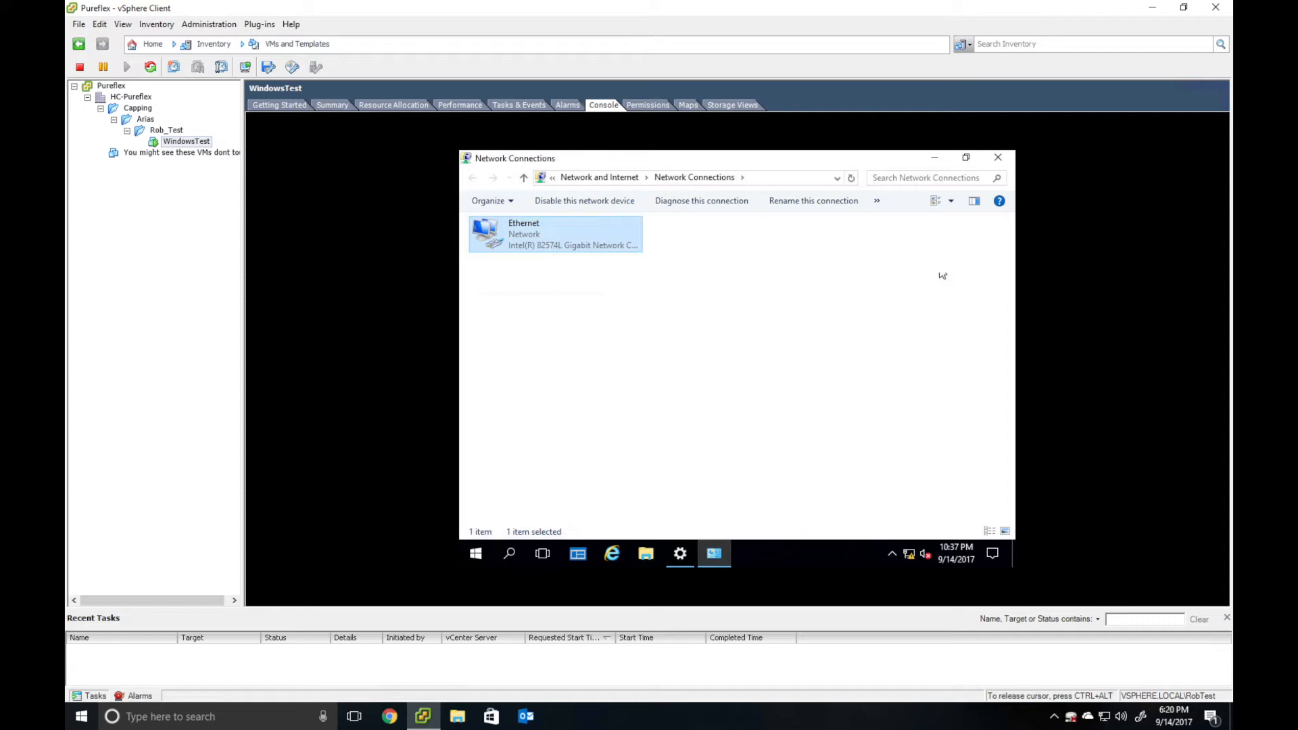
- Search settings for 'remote' and open 'Allow remote access to your computer'
click(931, 159)
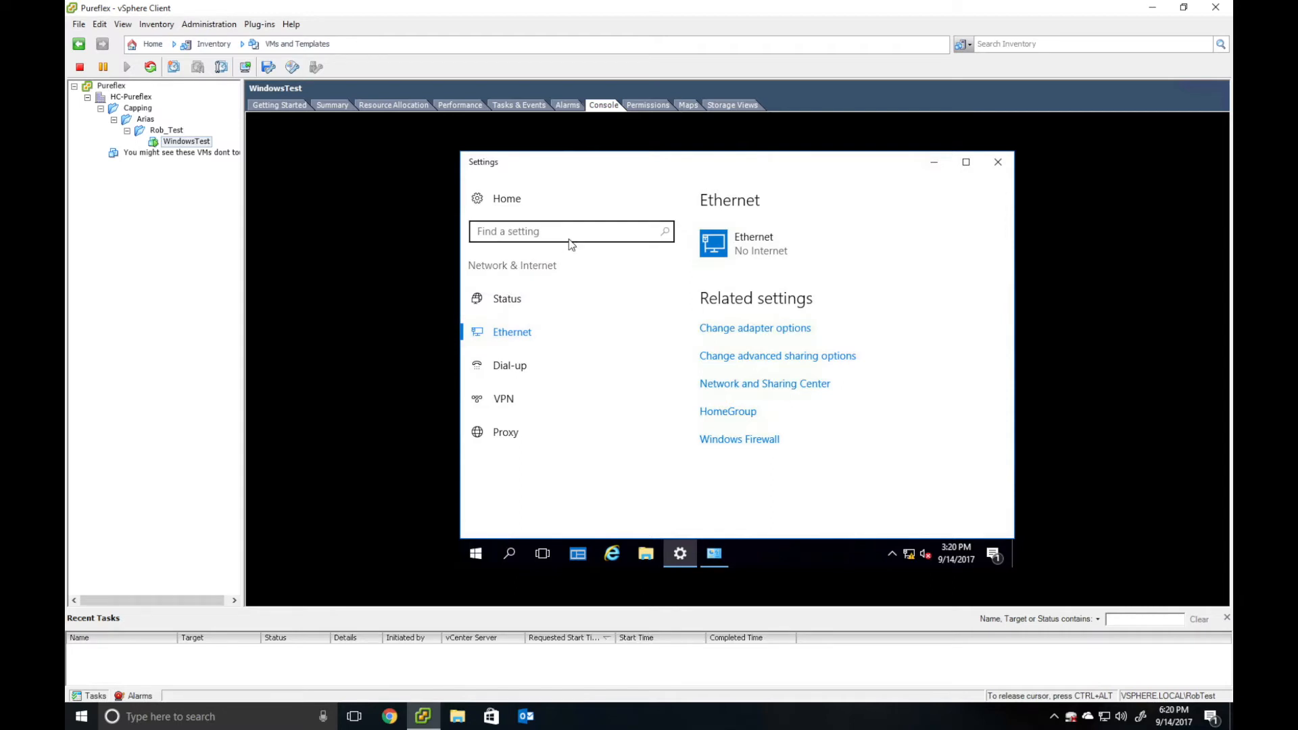
click(546, 230)
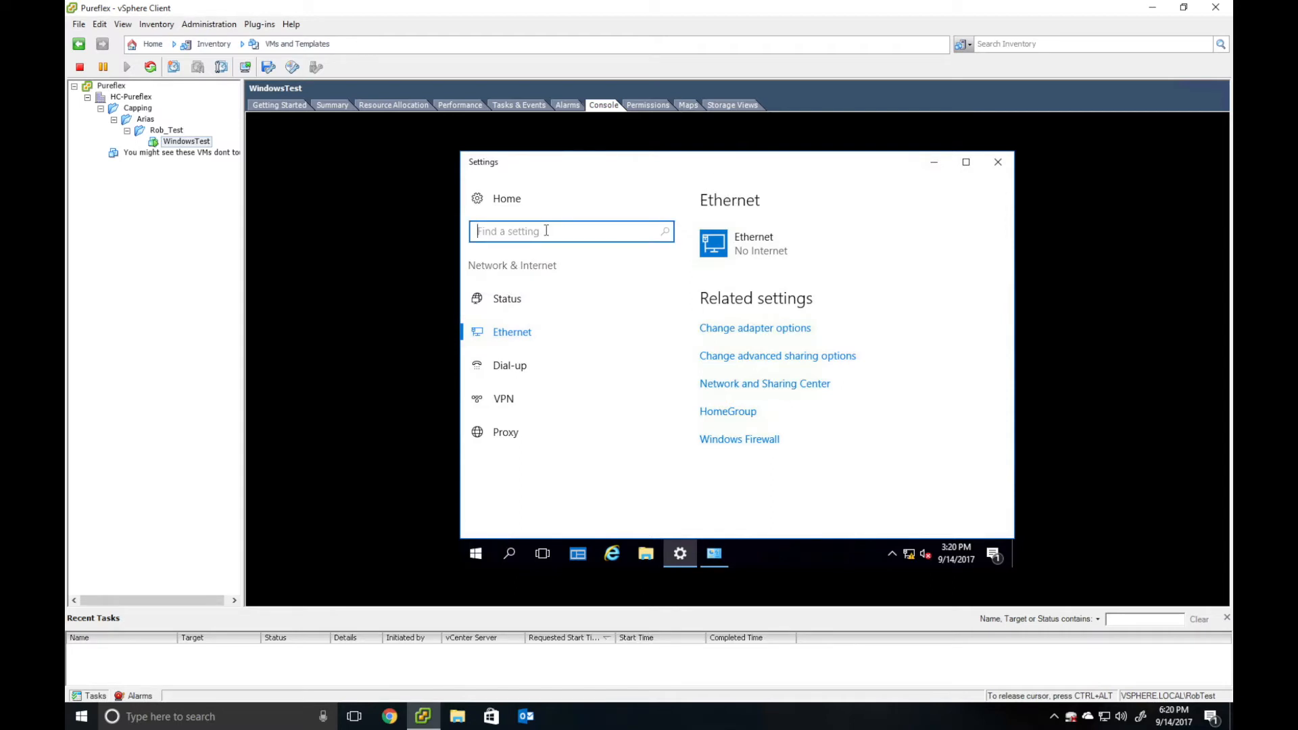
text(remot)
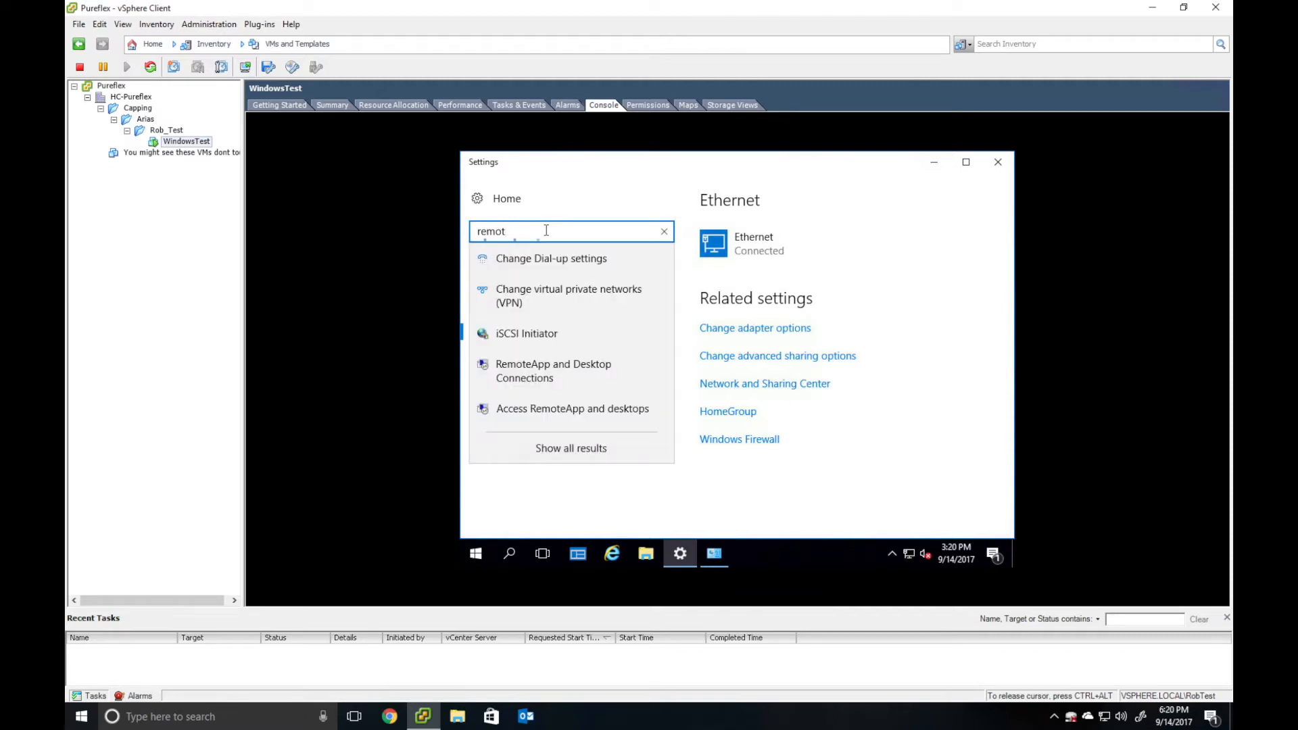
text(e)
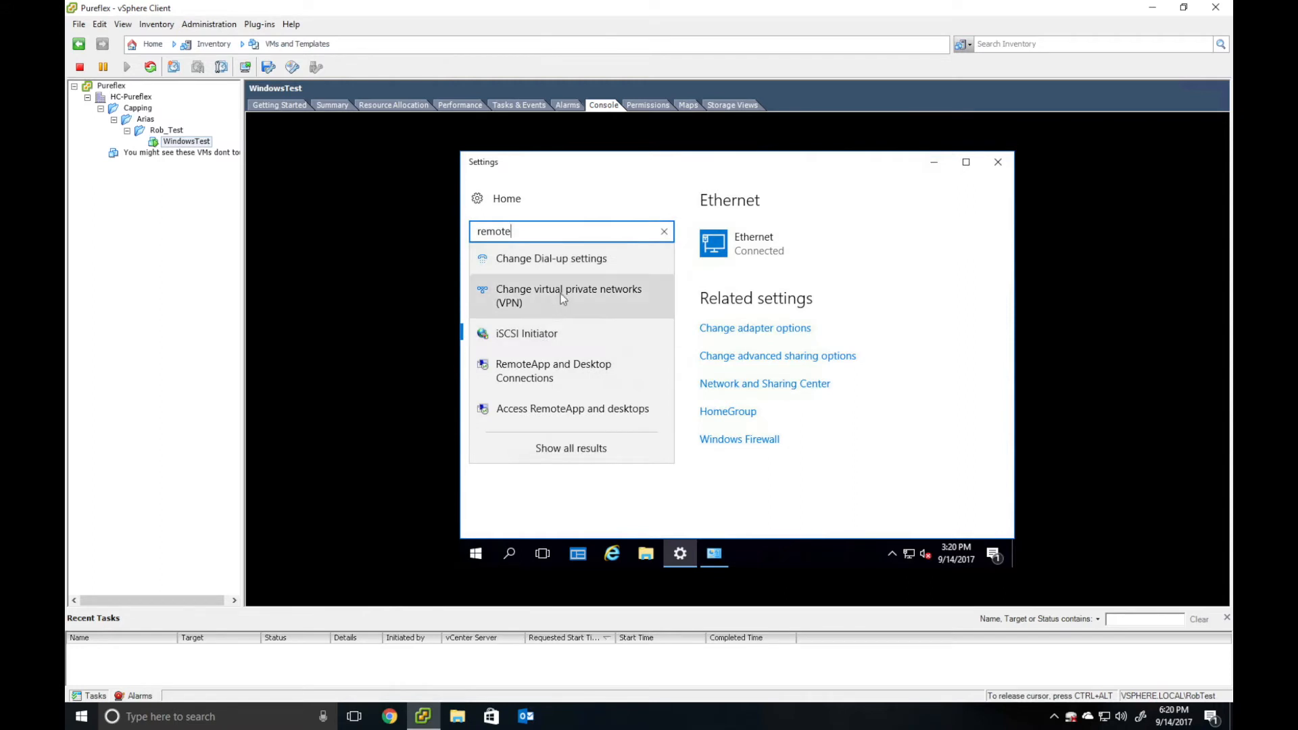
click(546, 452)
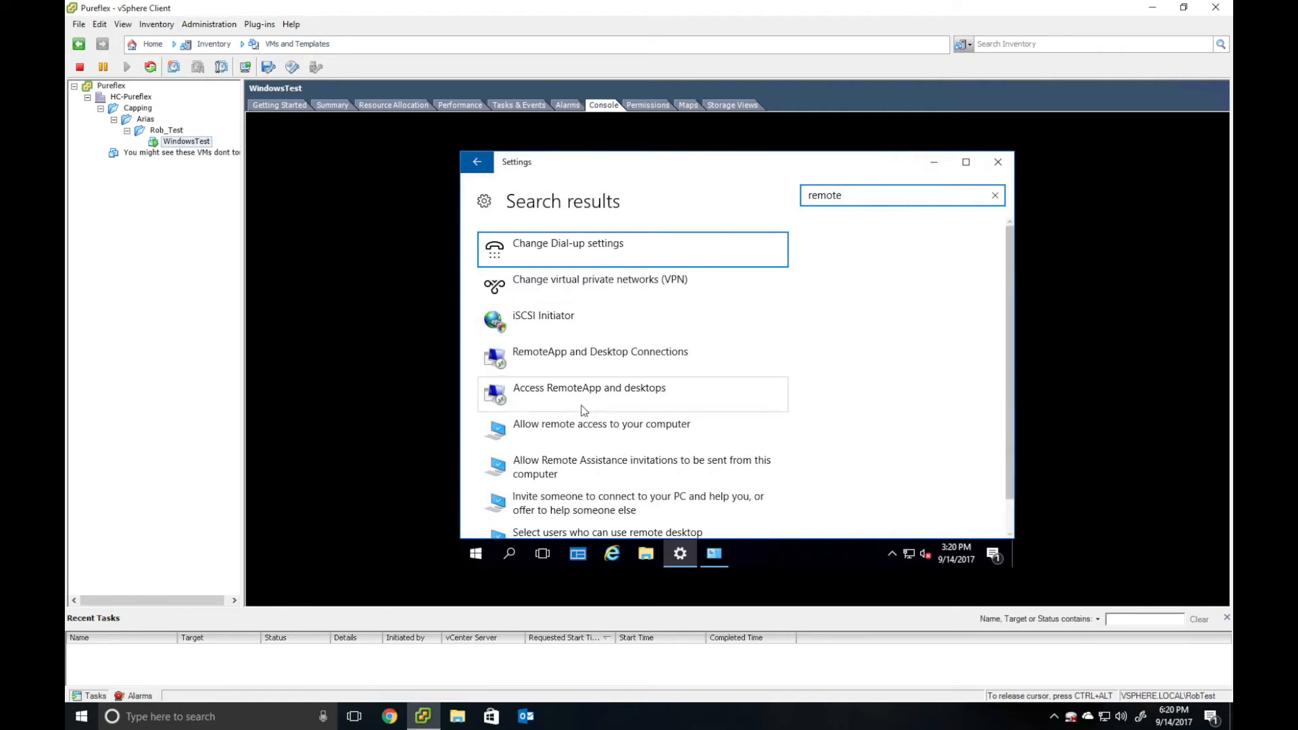
click(573, 429)
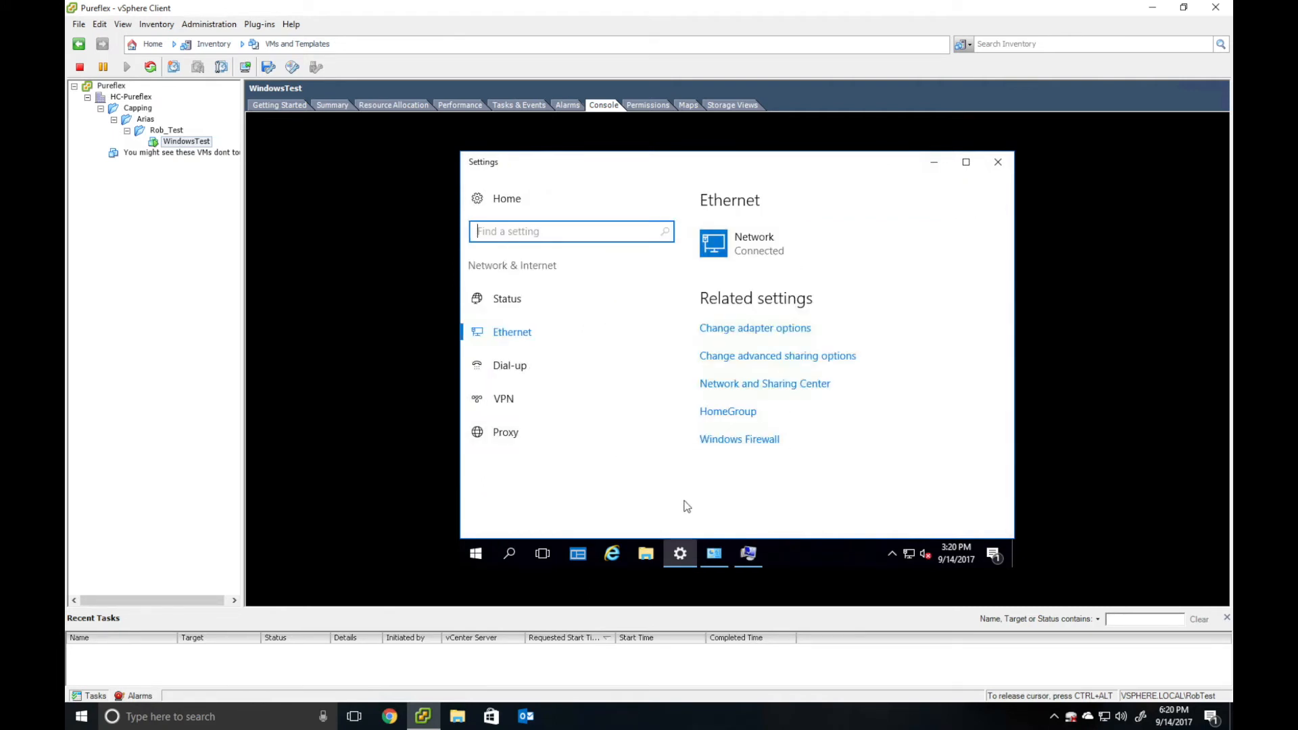
- Allow remote connections to this computer and save System Properties
click(749, 554)
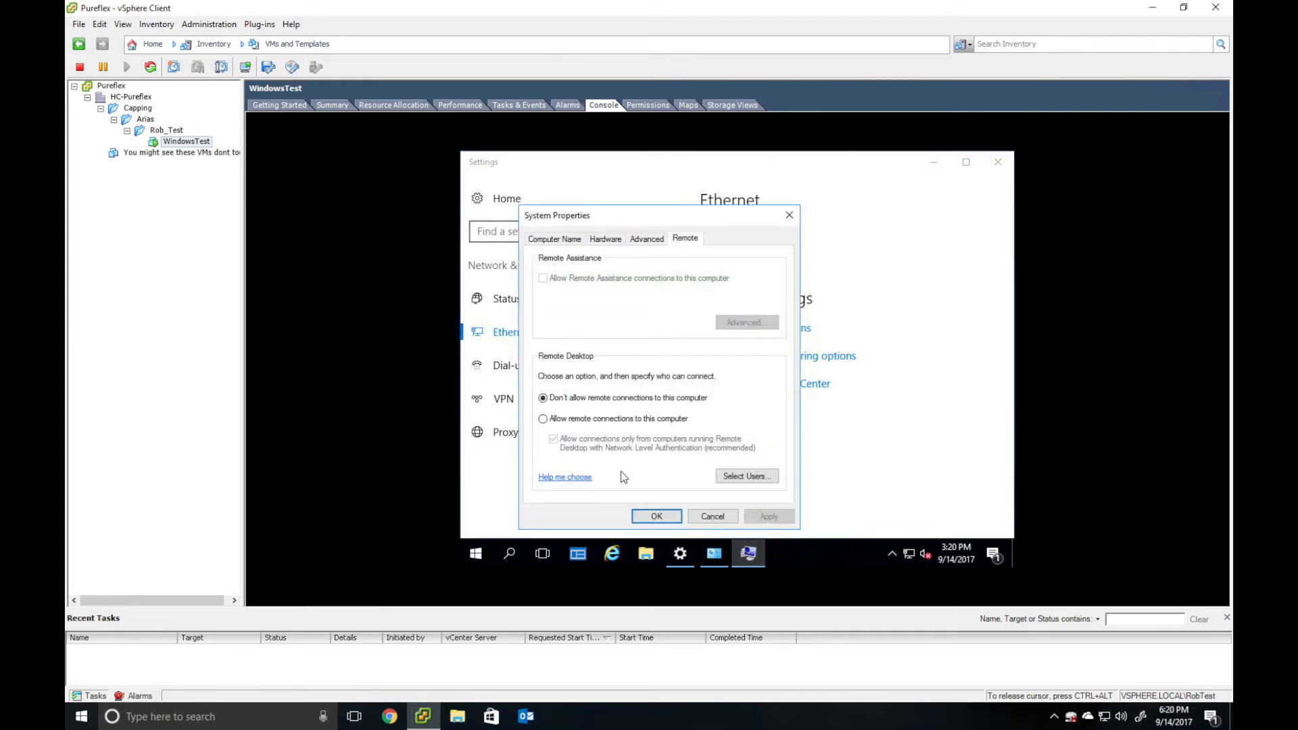
click(603, 421)
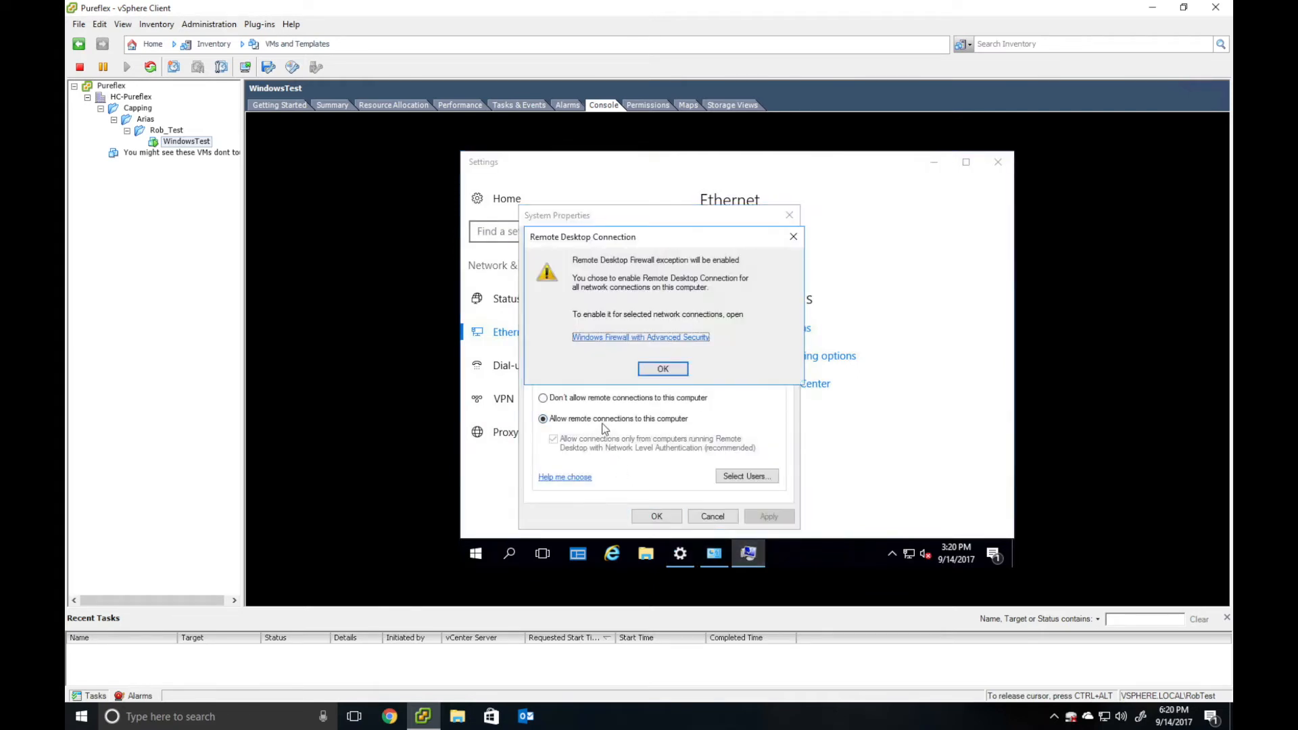
click(663, 370)
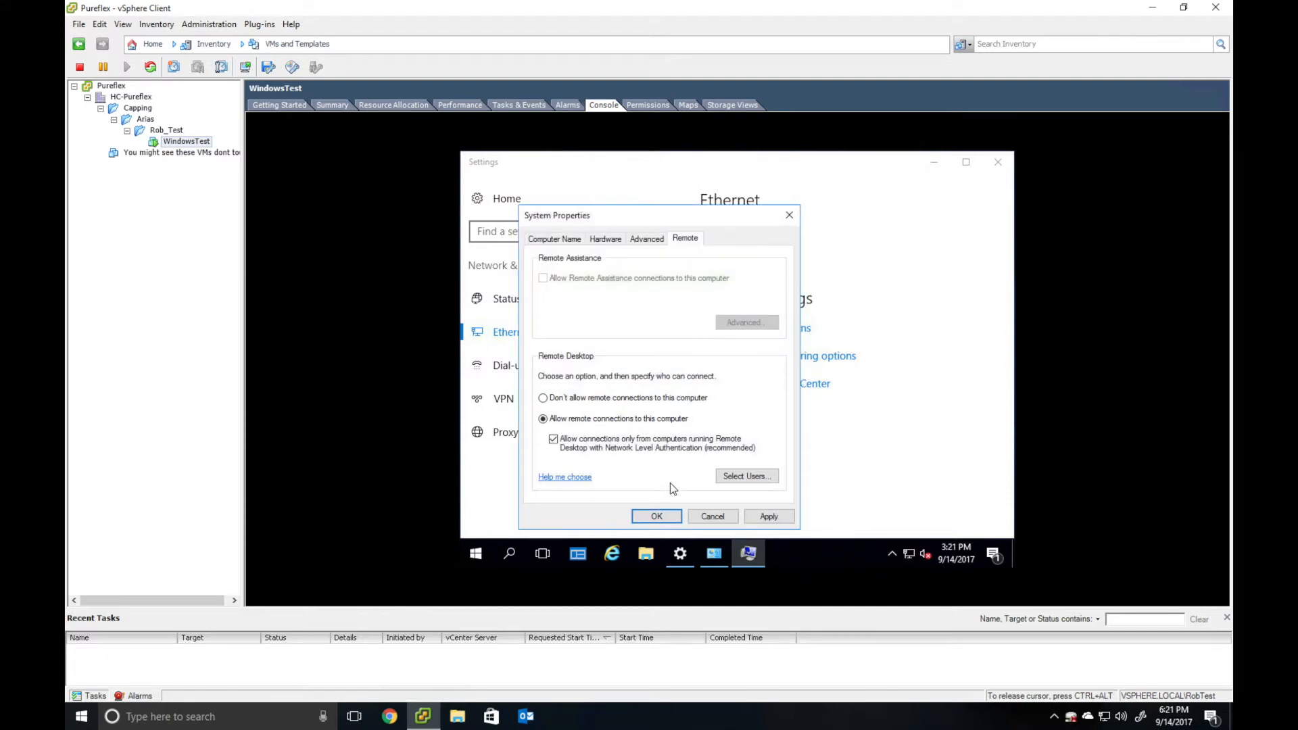
click(656, 516)
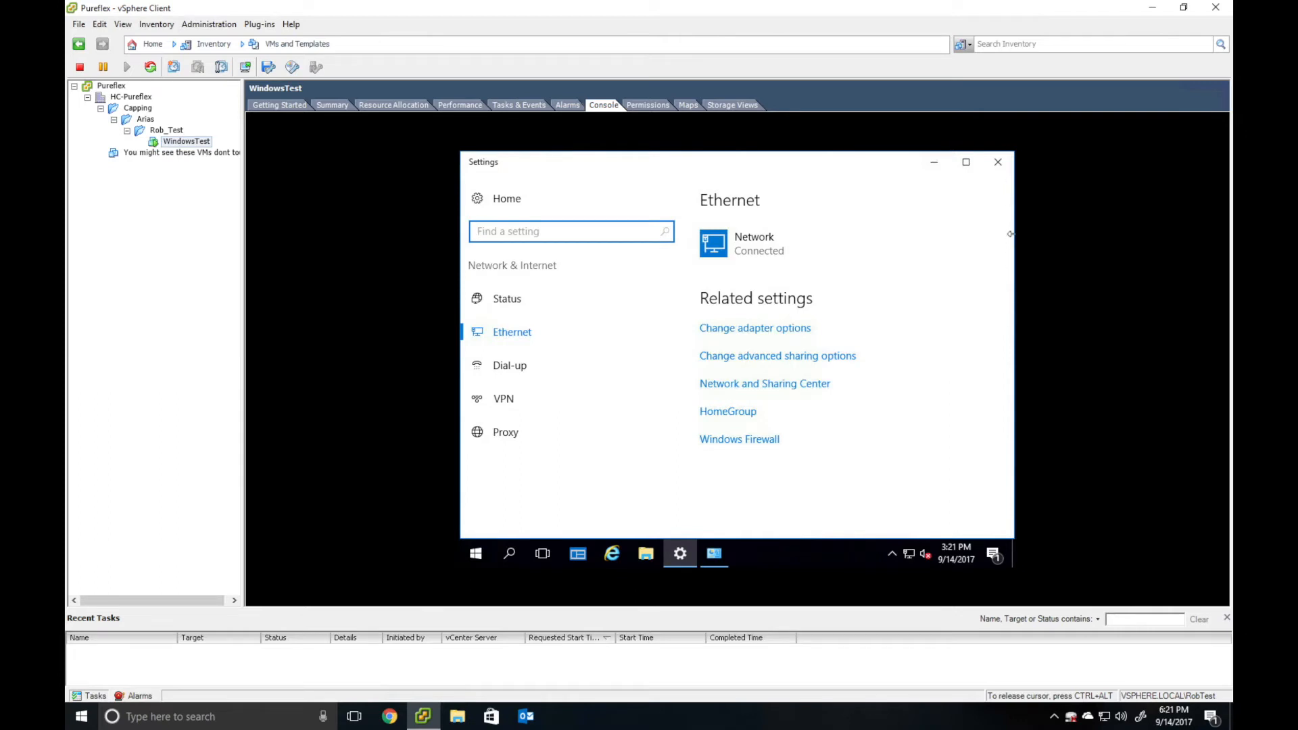
- Close the Settings windows and release the console with Ctrl+Alt
click(1007, 154)
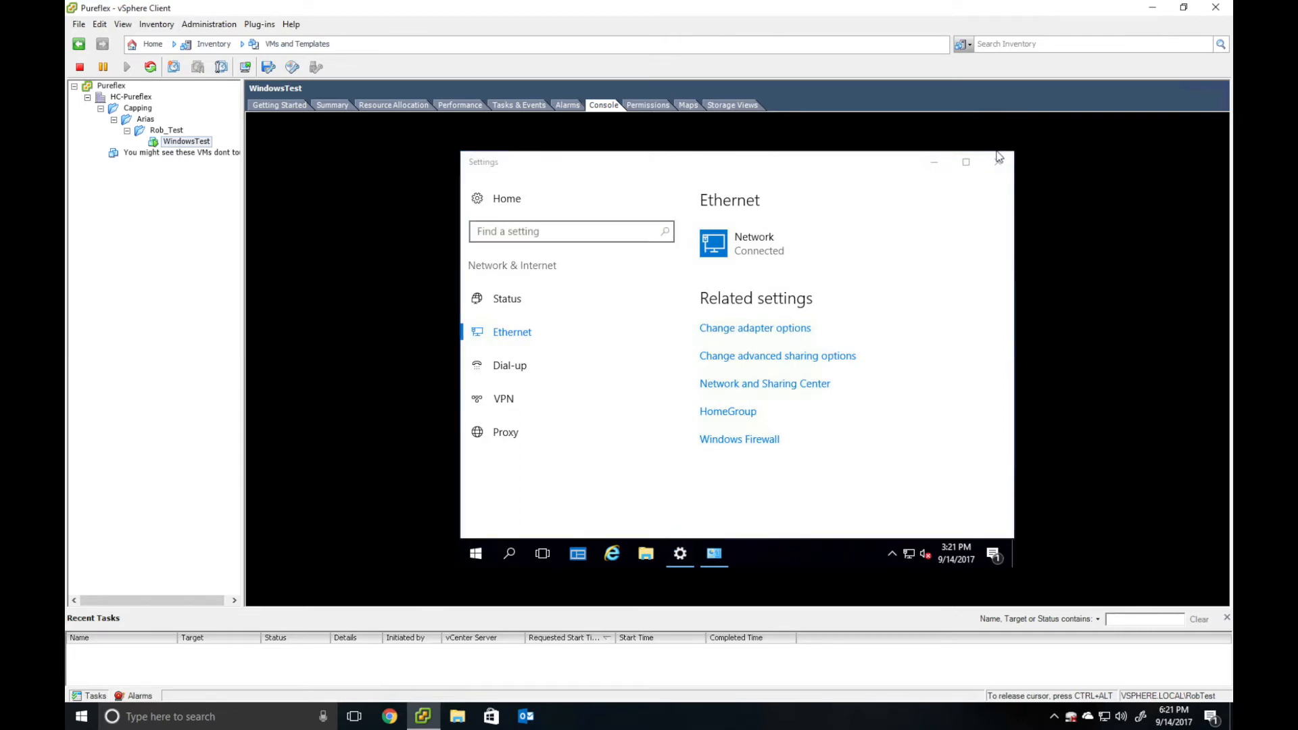
click(997, 162)
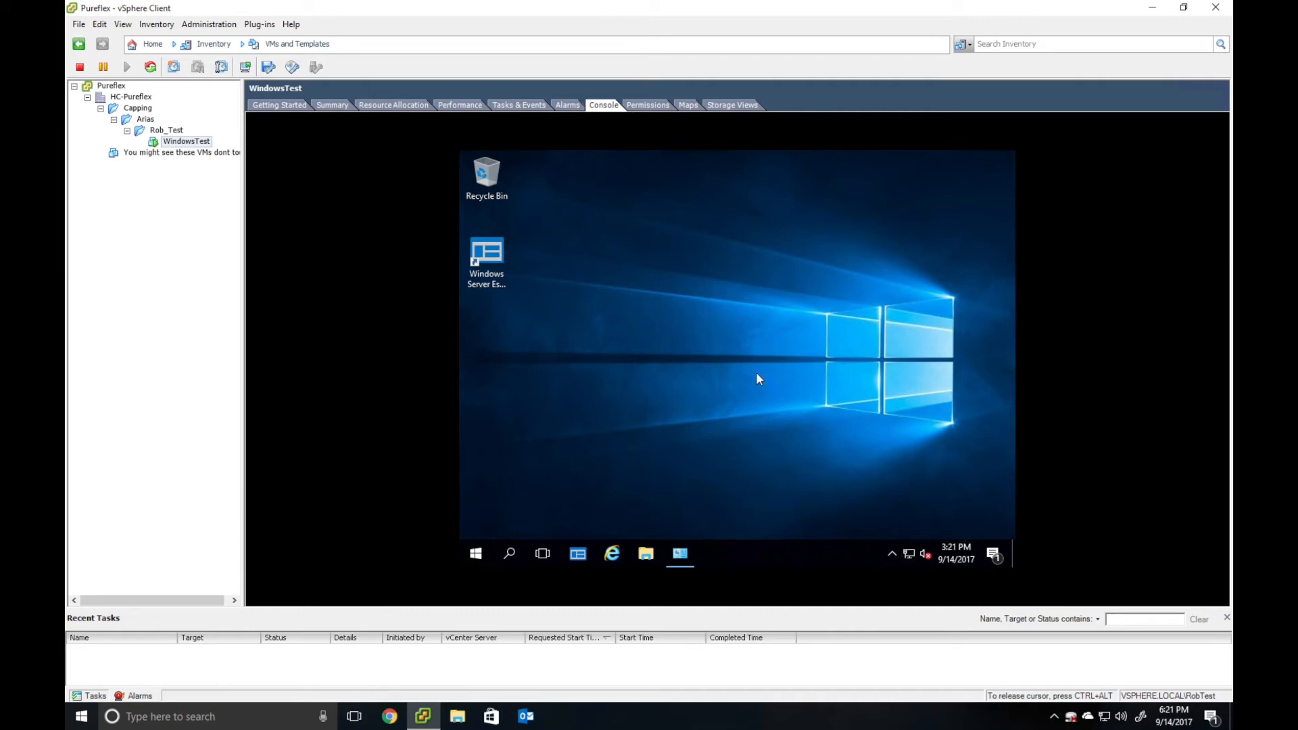
key(ctrl+alt)
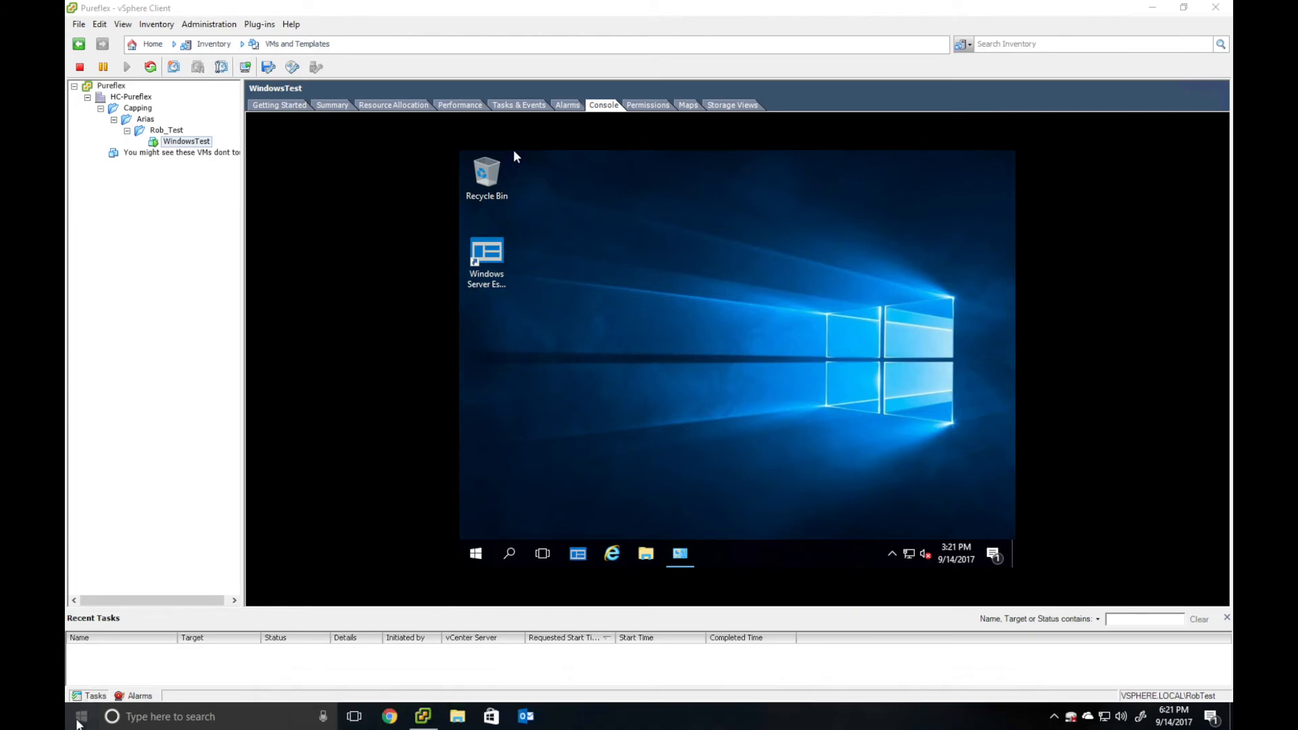
- Launch Remote Desktop Connection and connect to 10.10.7.200
click(95, 720)
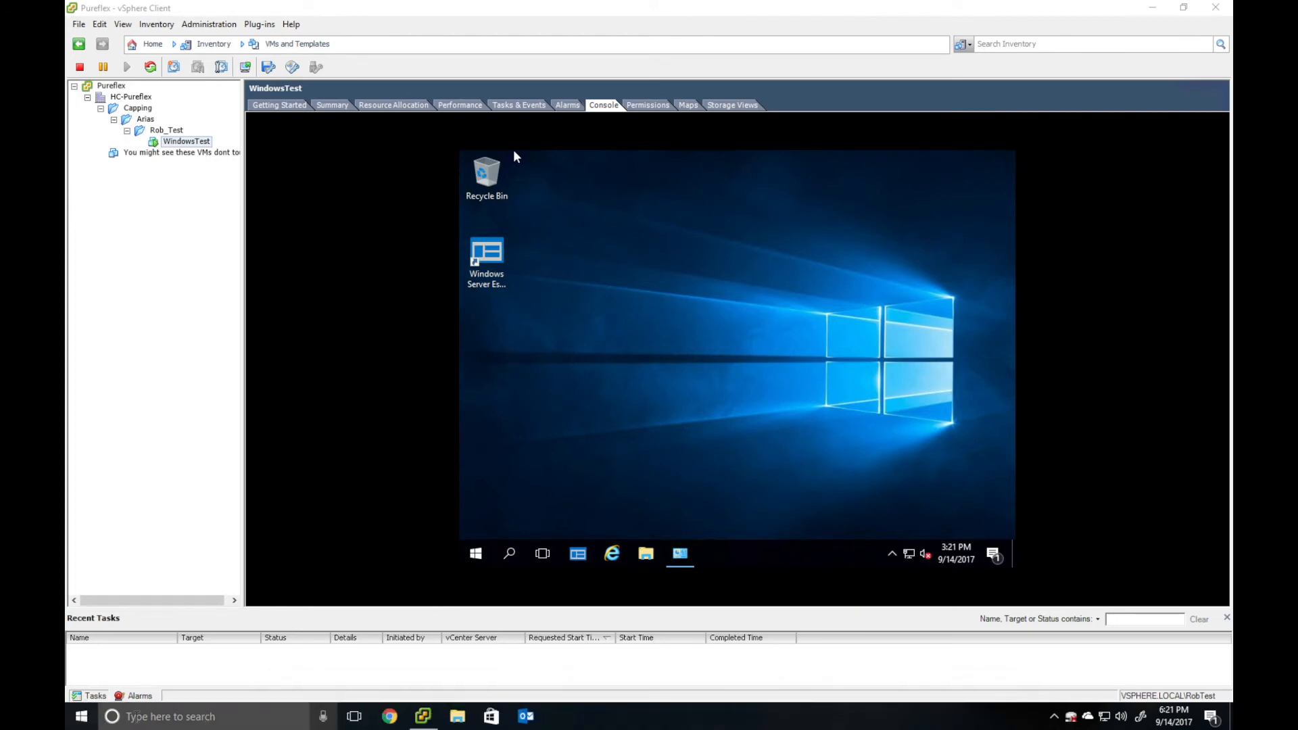
text(remote)
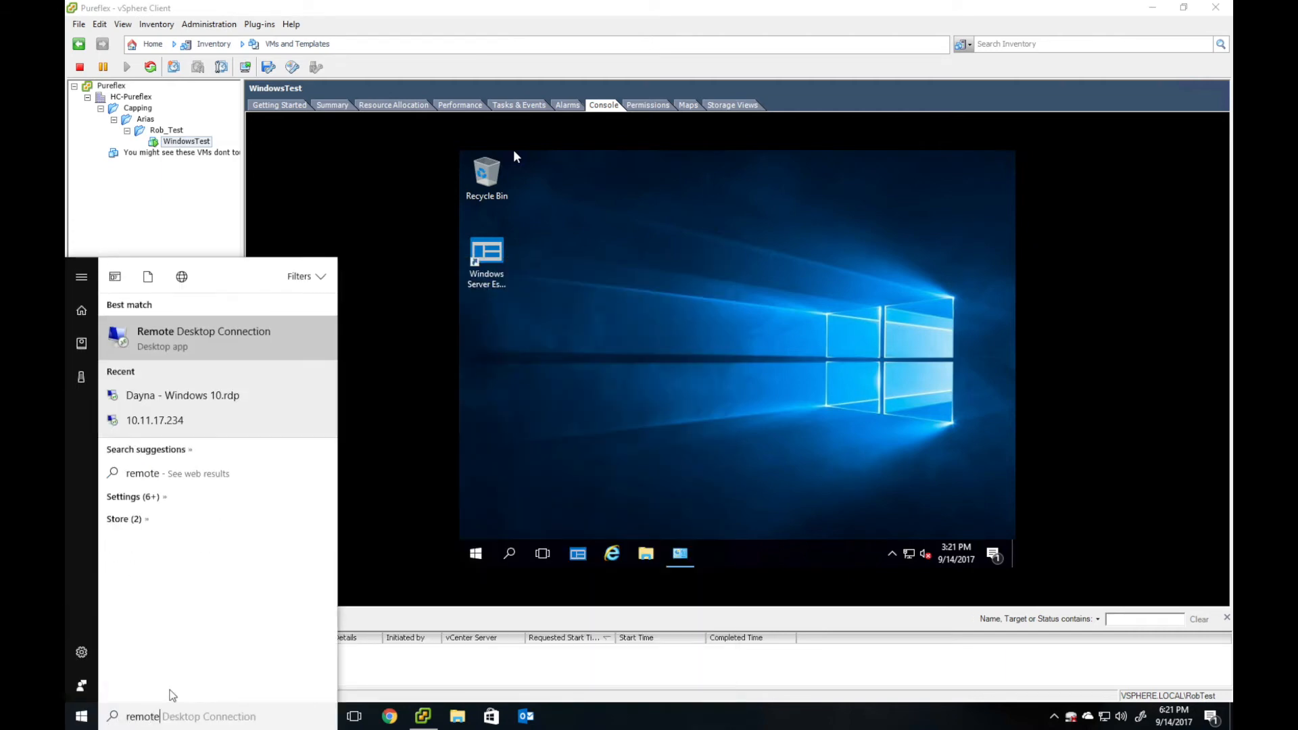
key(Return)
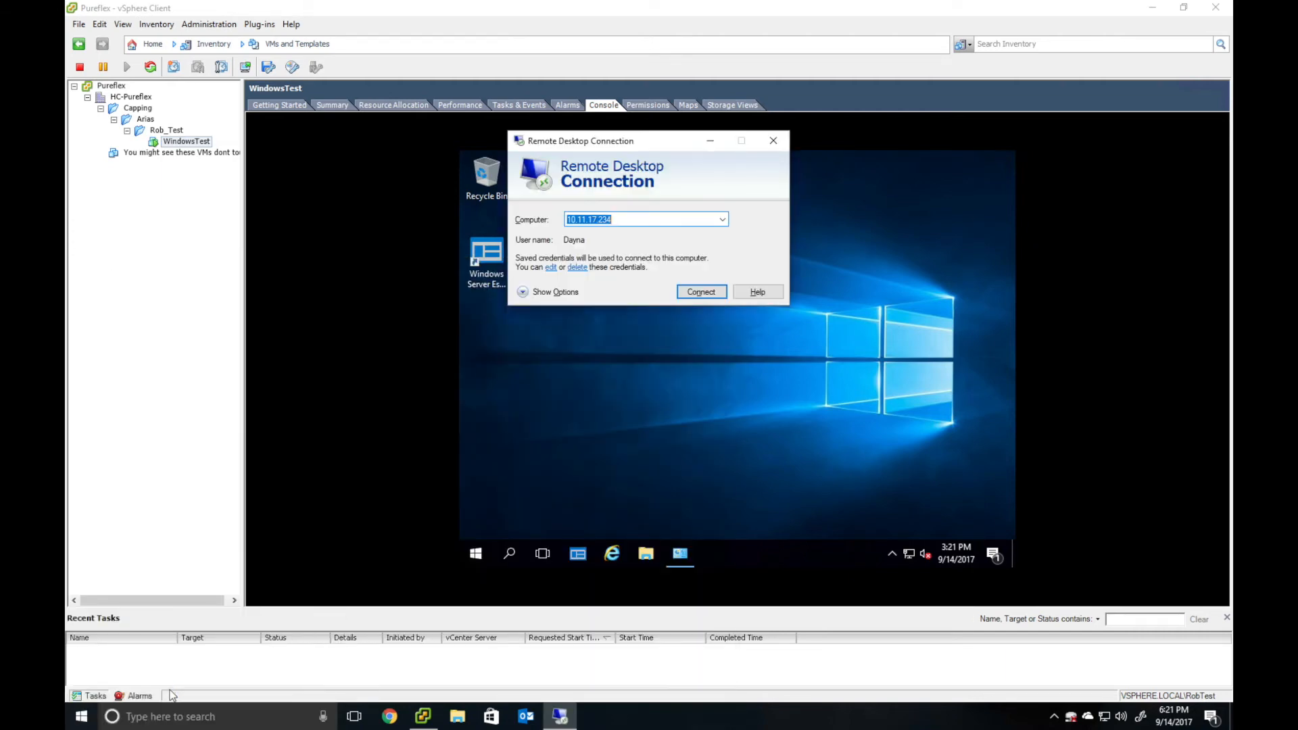
key(Delete)
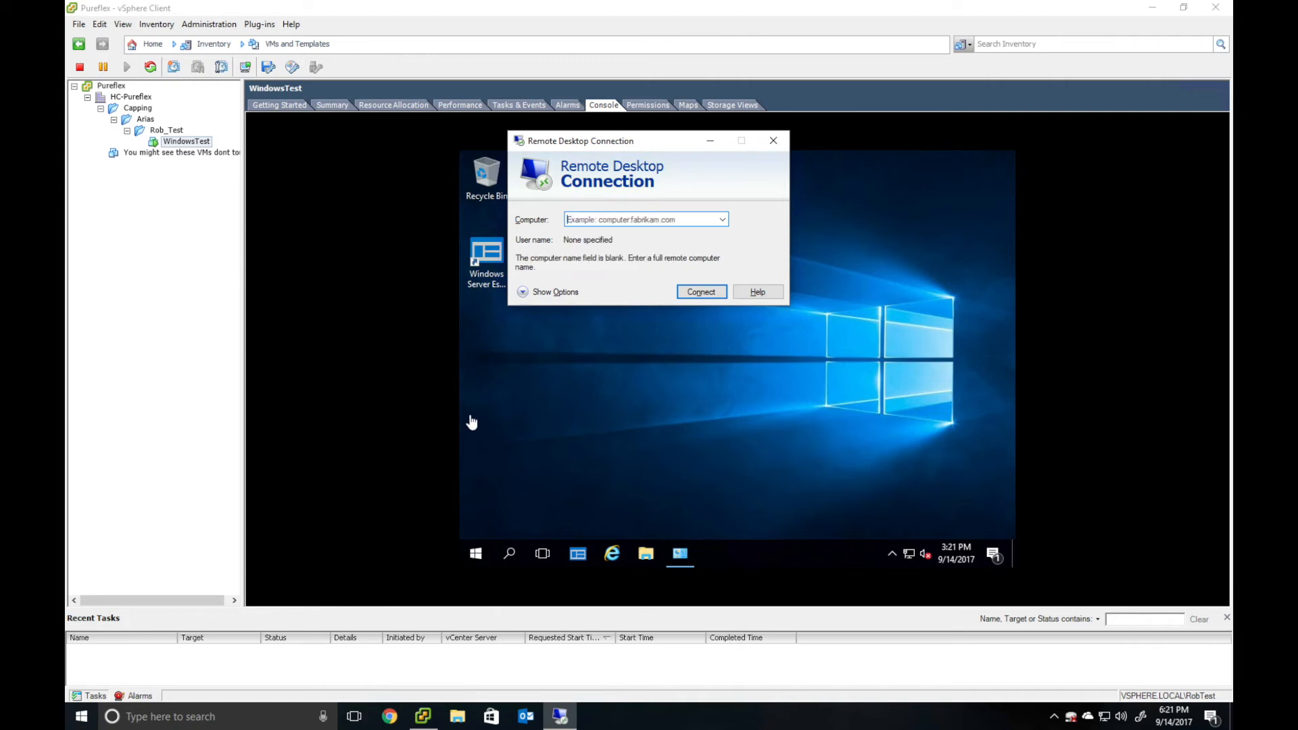
text(10.)
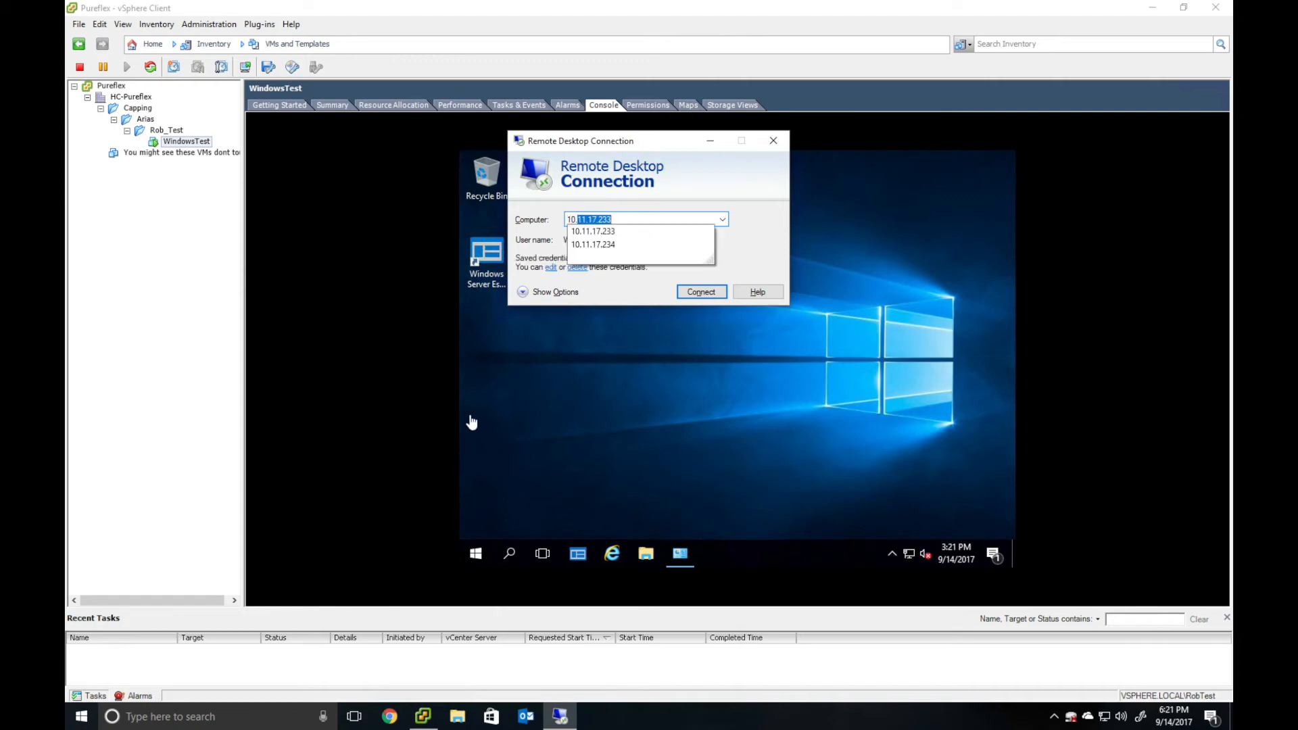
text(10.7.)
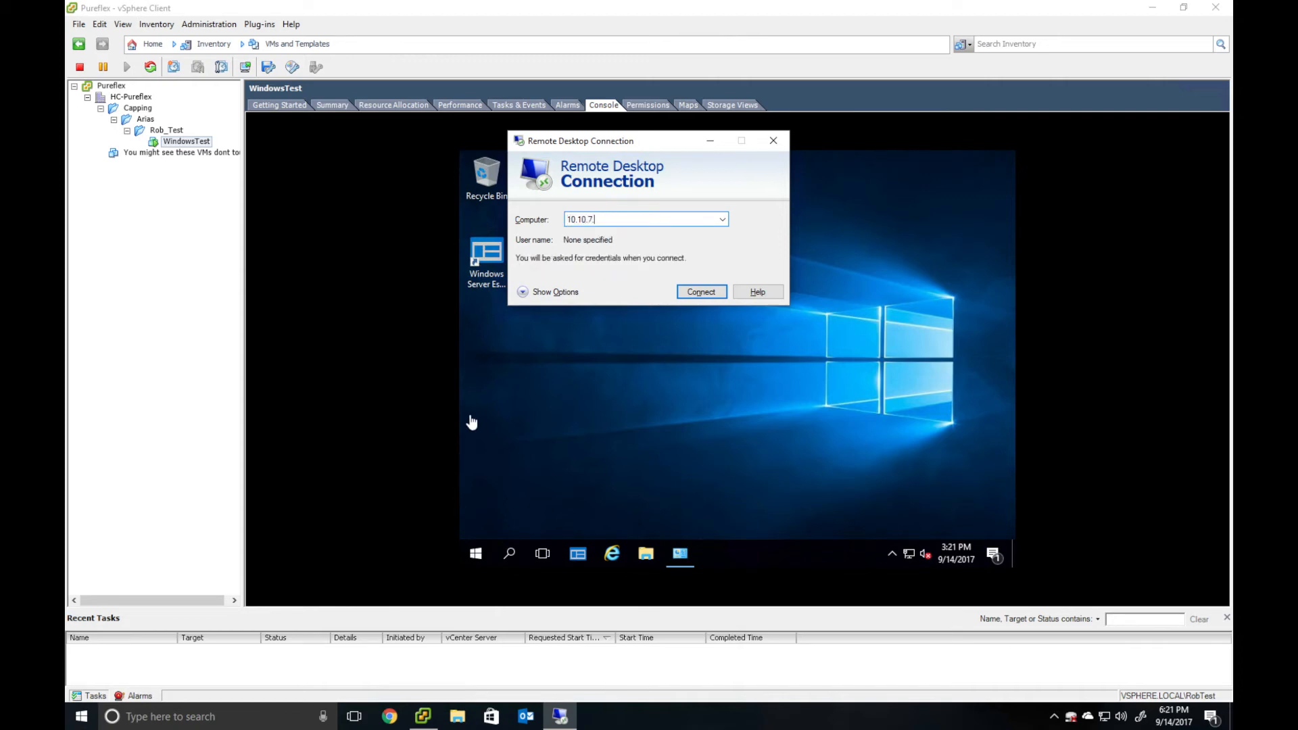
text(200)
key(Return)
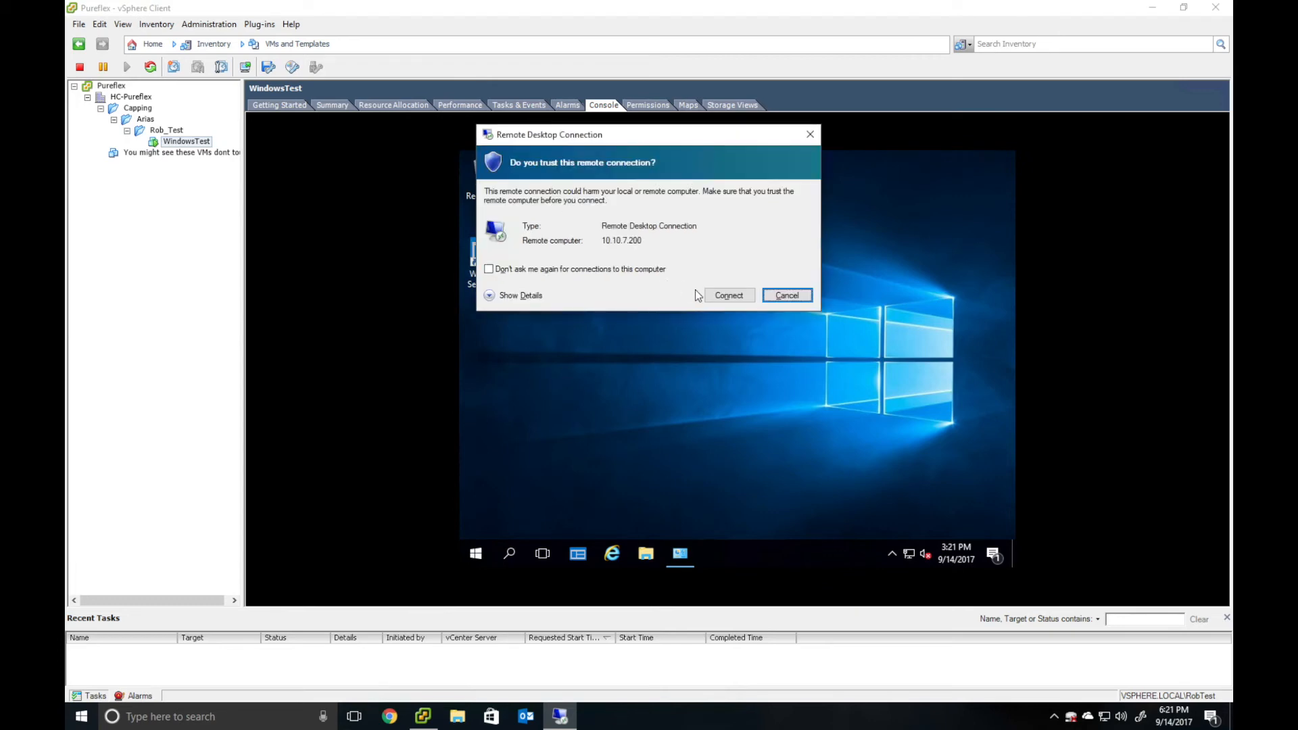
click(721, 295)
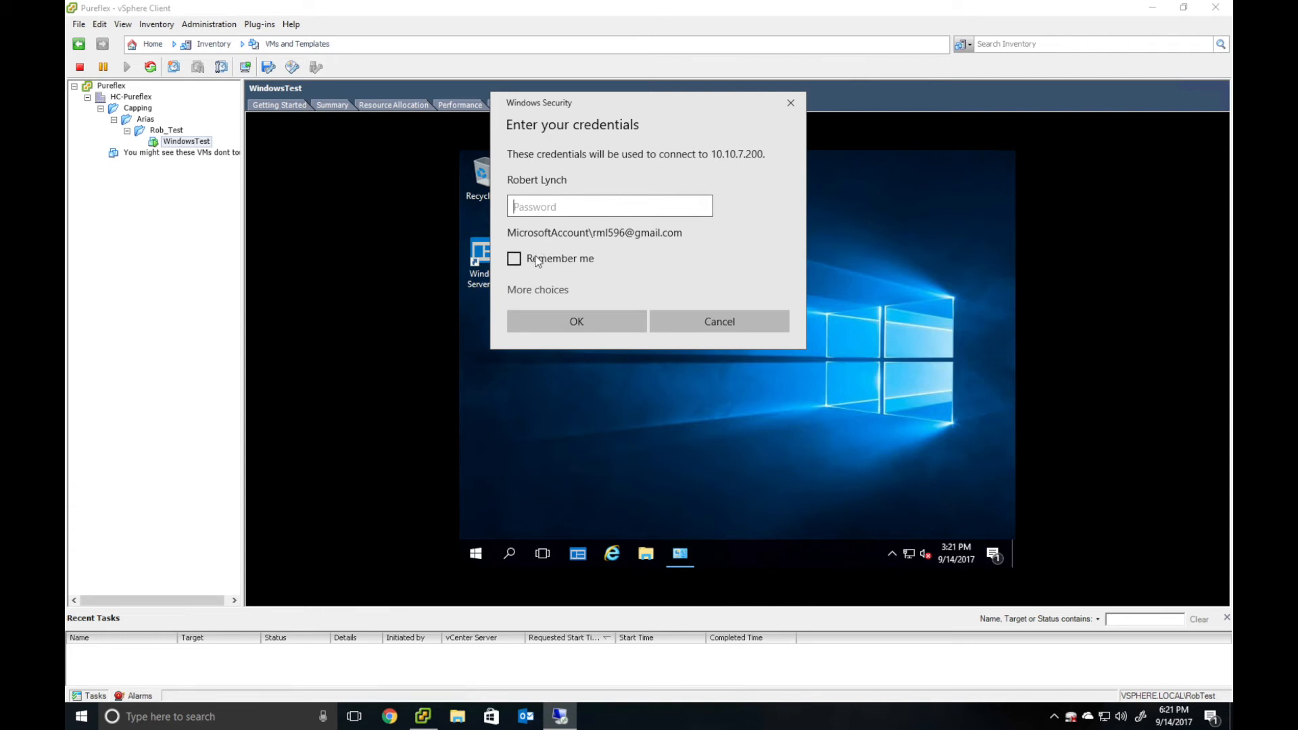
- Sign in as Administrator with the account password and accept the certificate
click(530, 290)
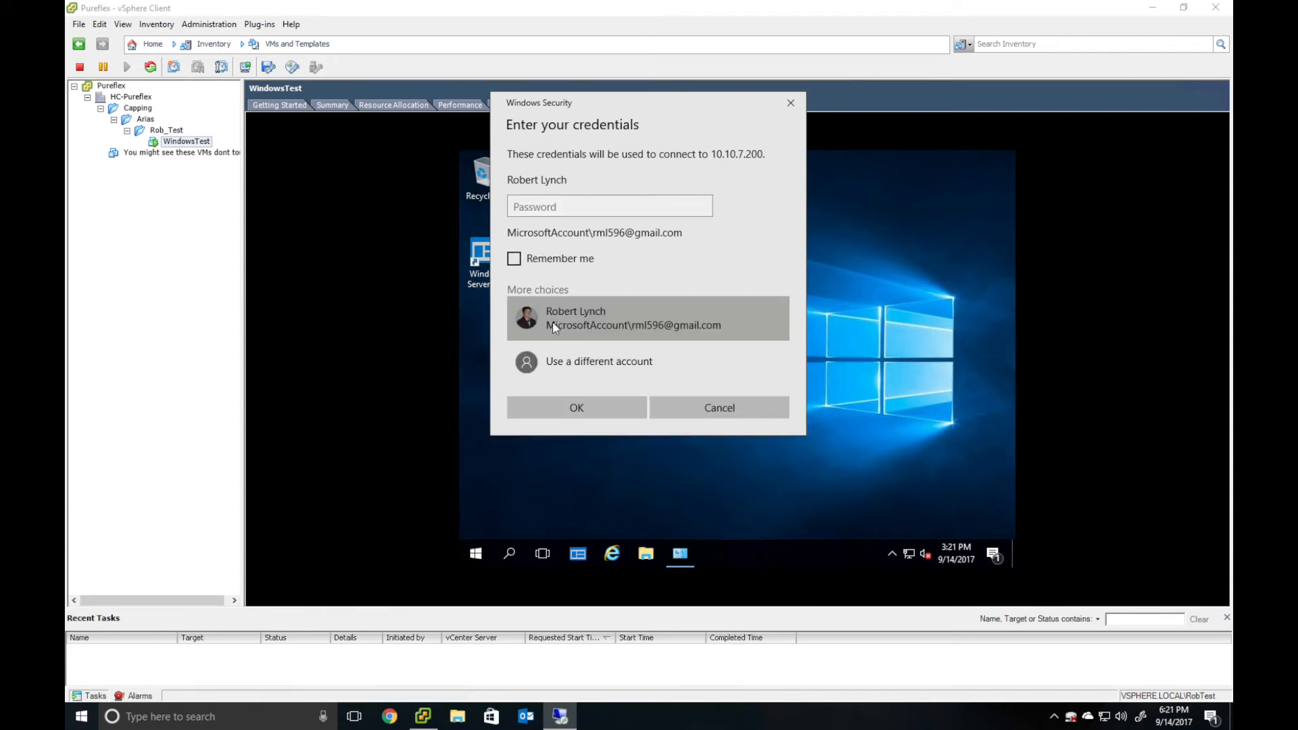
click(567, 354)
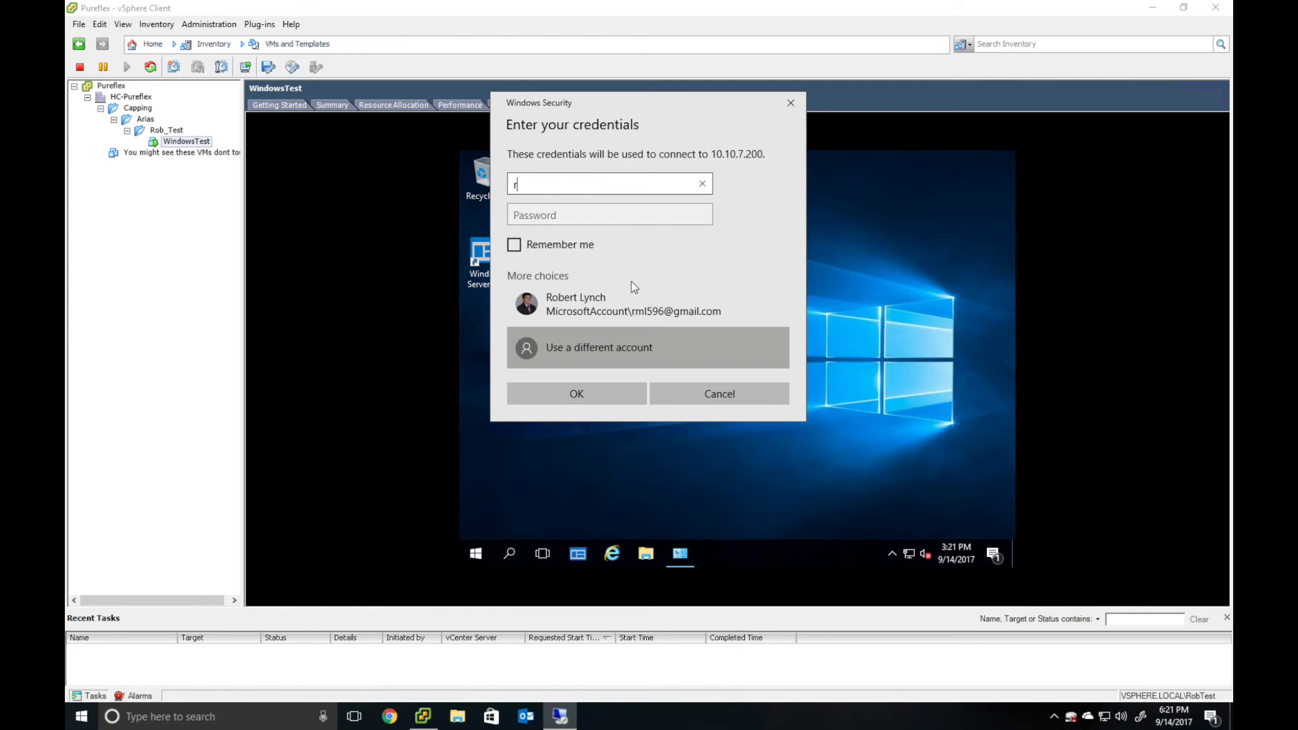
text(Administro)
key(BackSpace)
key(BackSpace)
text(rator)
key(Tab)
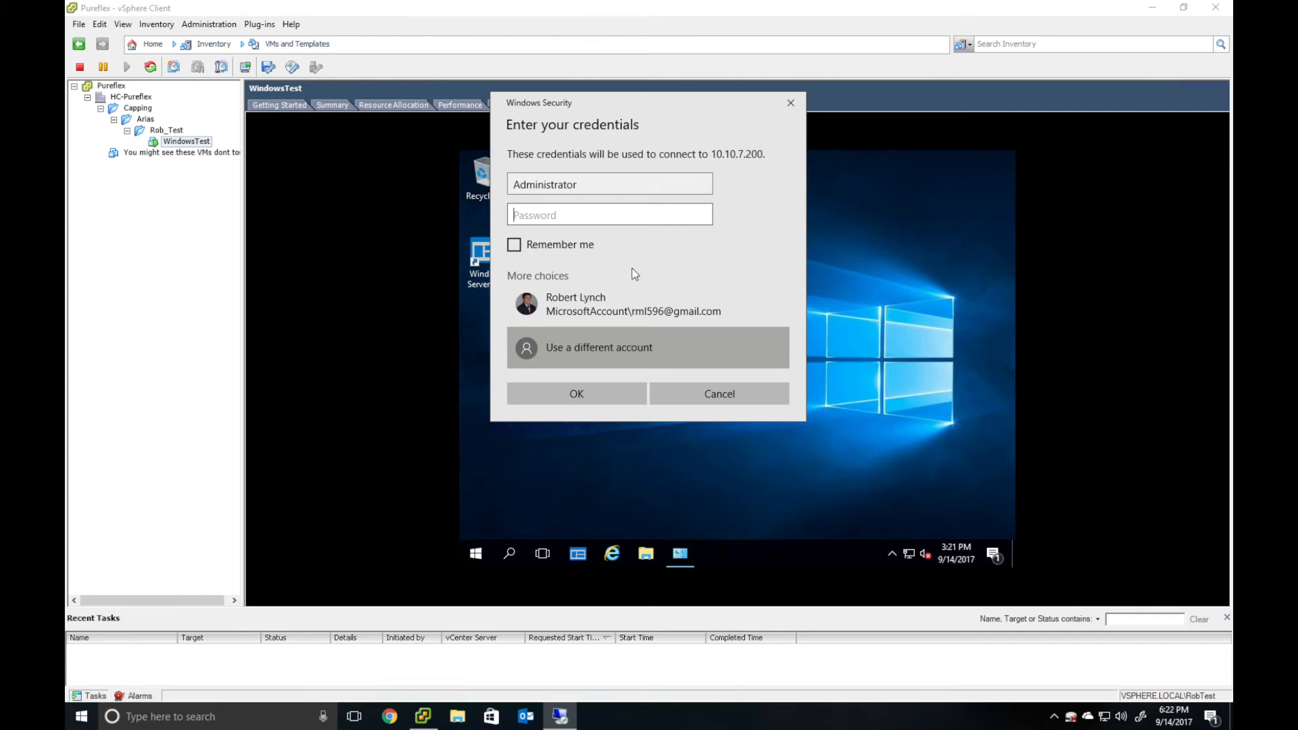
text(********)
key(Return)
click(693, 340)
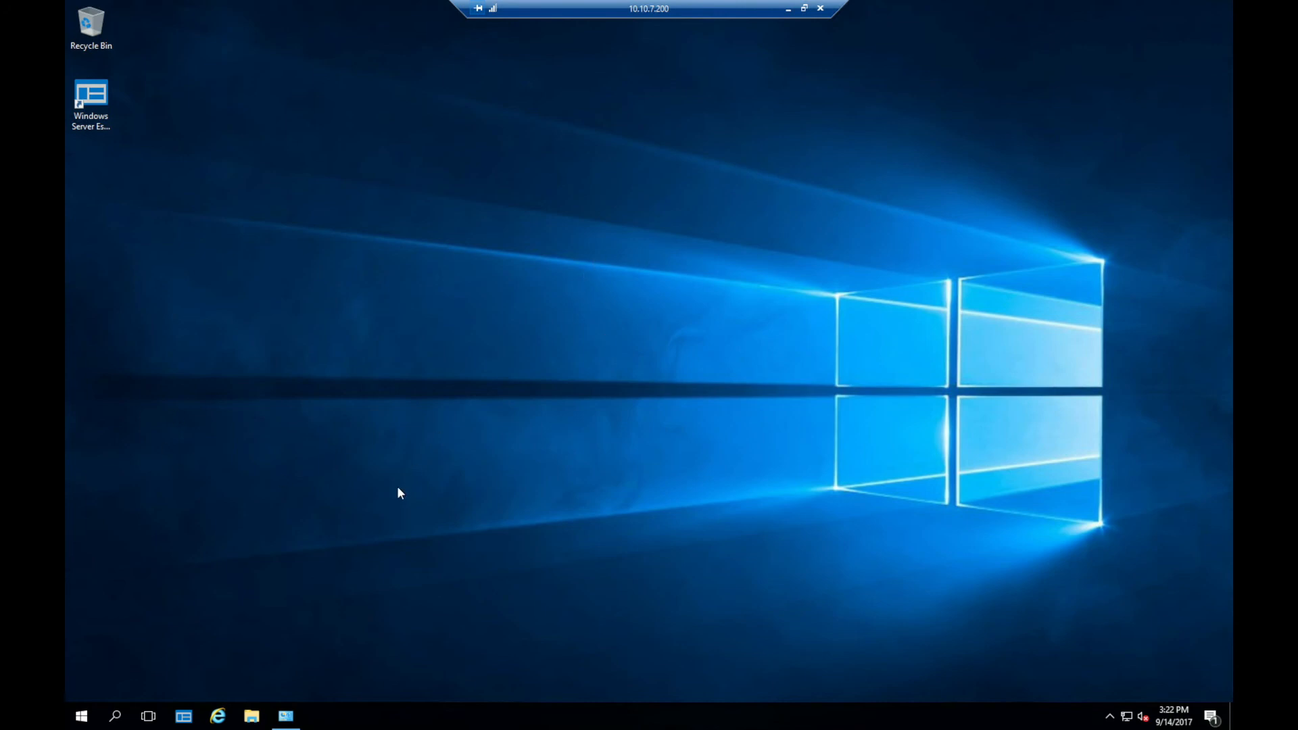
- Open and dismiss the remote Start menu, then disconnect the remote session
click(81, 716)
click(657, 189)
click(821, 8)
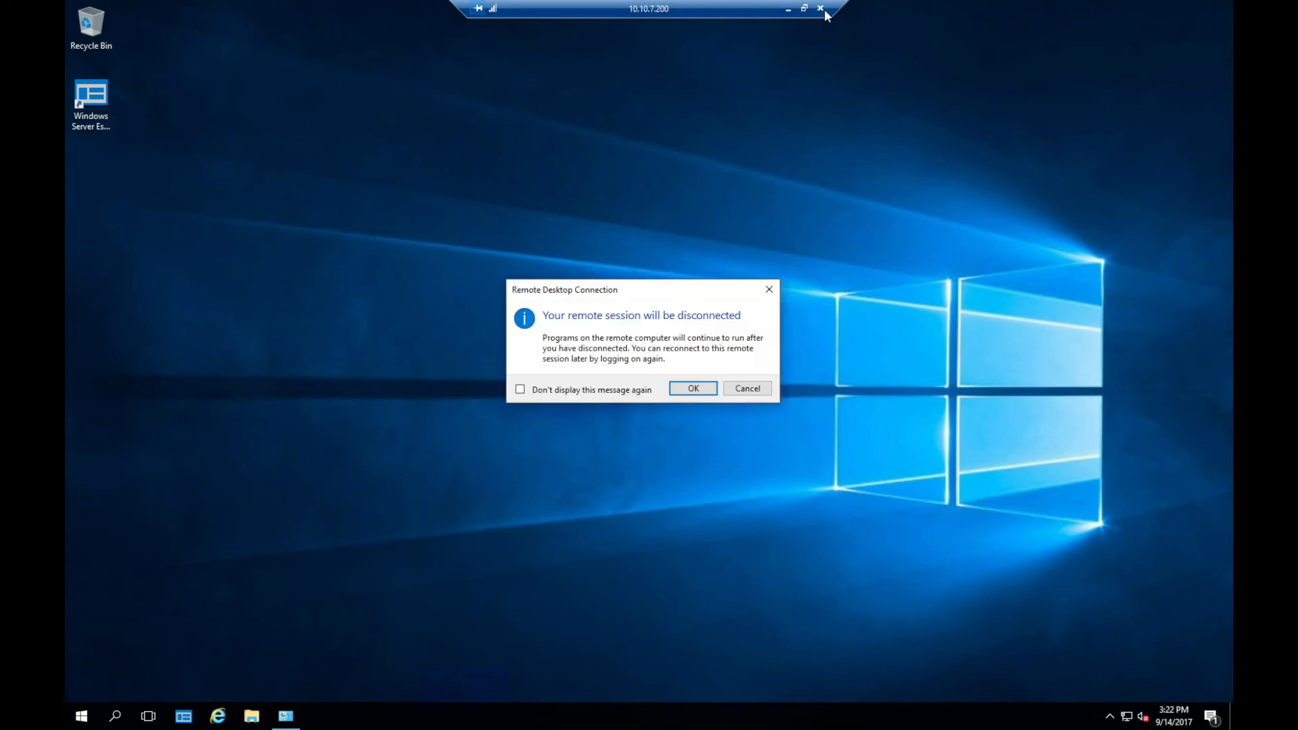
click(693, 388)
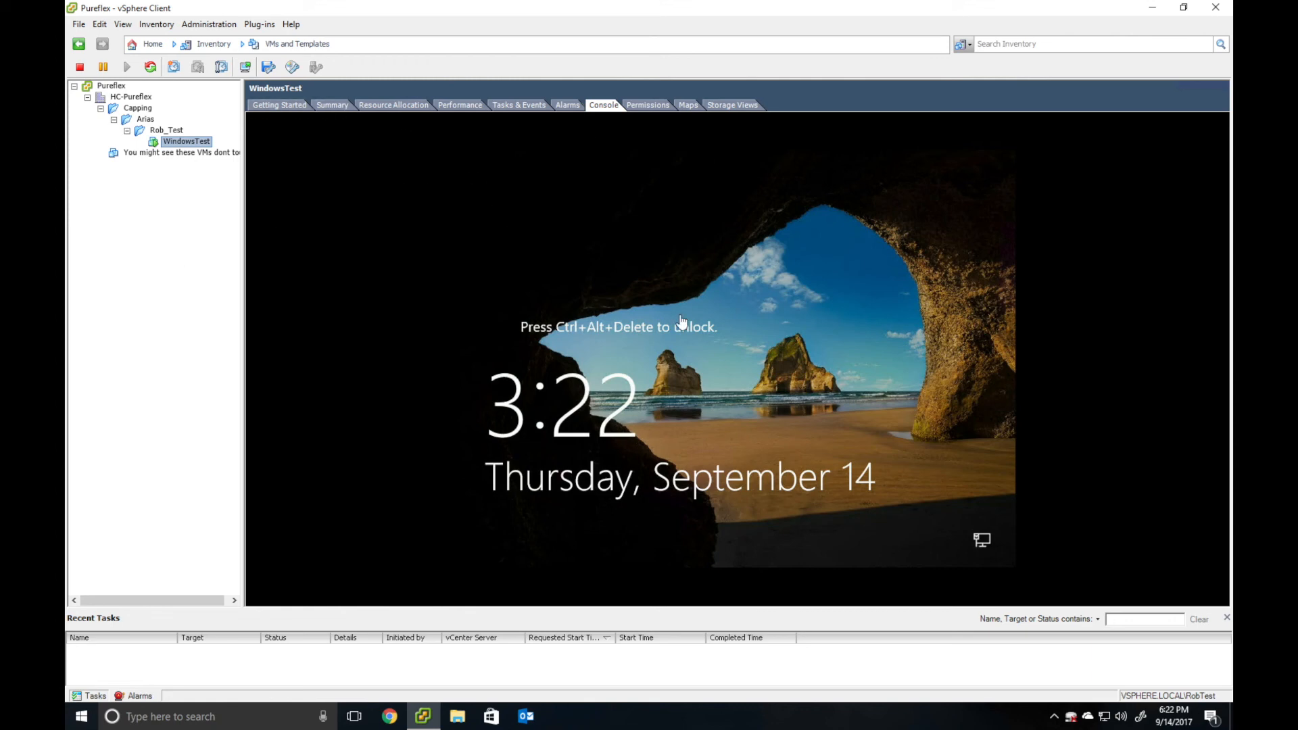
- Power off the WindowsTest virtual machine from its Getting Started page
click(278, 105)
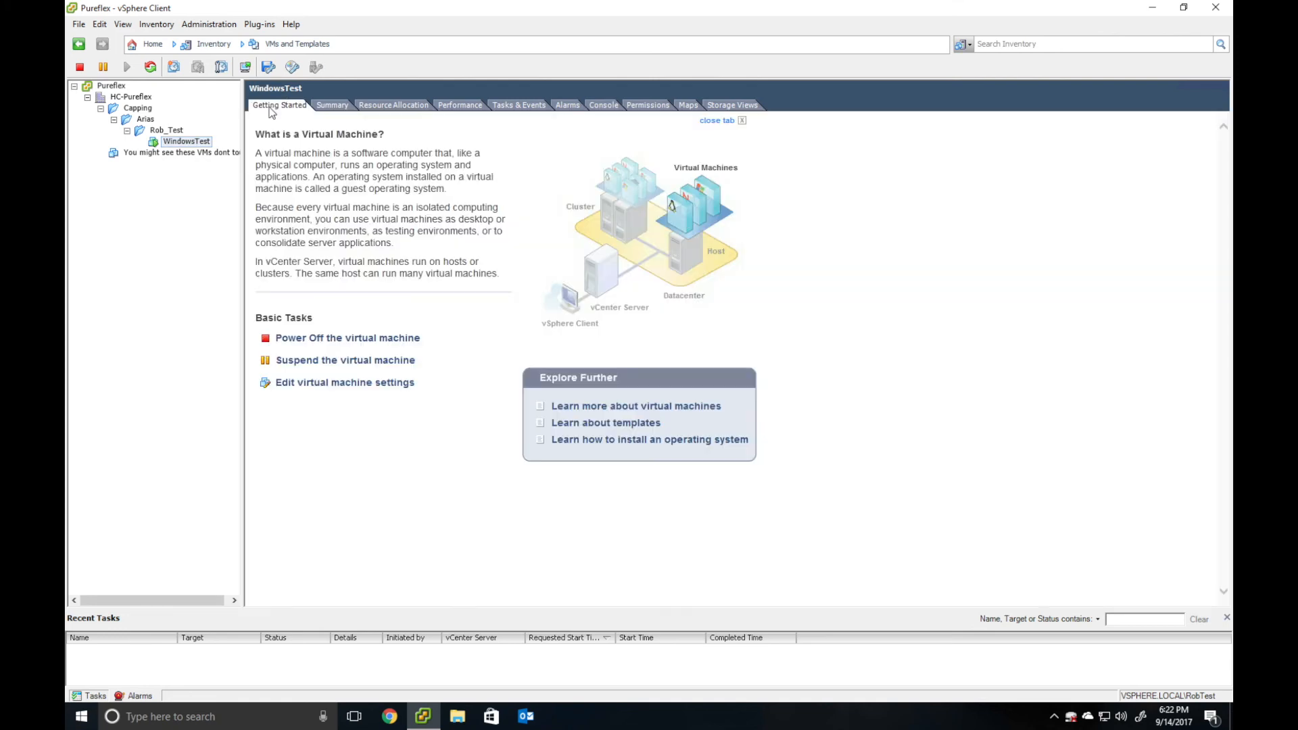
click(327, 341)
click(699, 412)
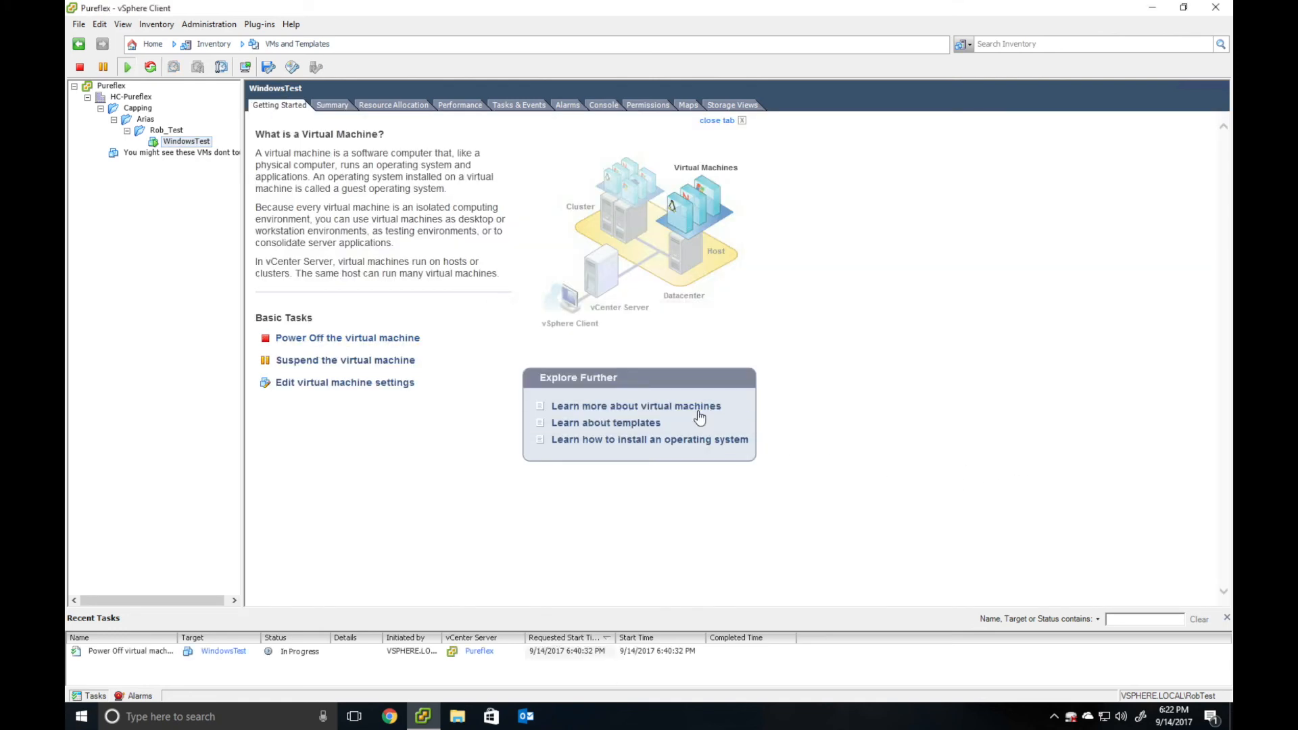
- Delete WindowsTest from disk and close vSphere Client
right_click(191, 141)
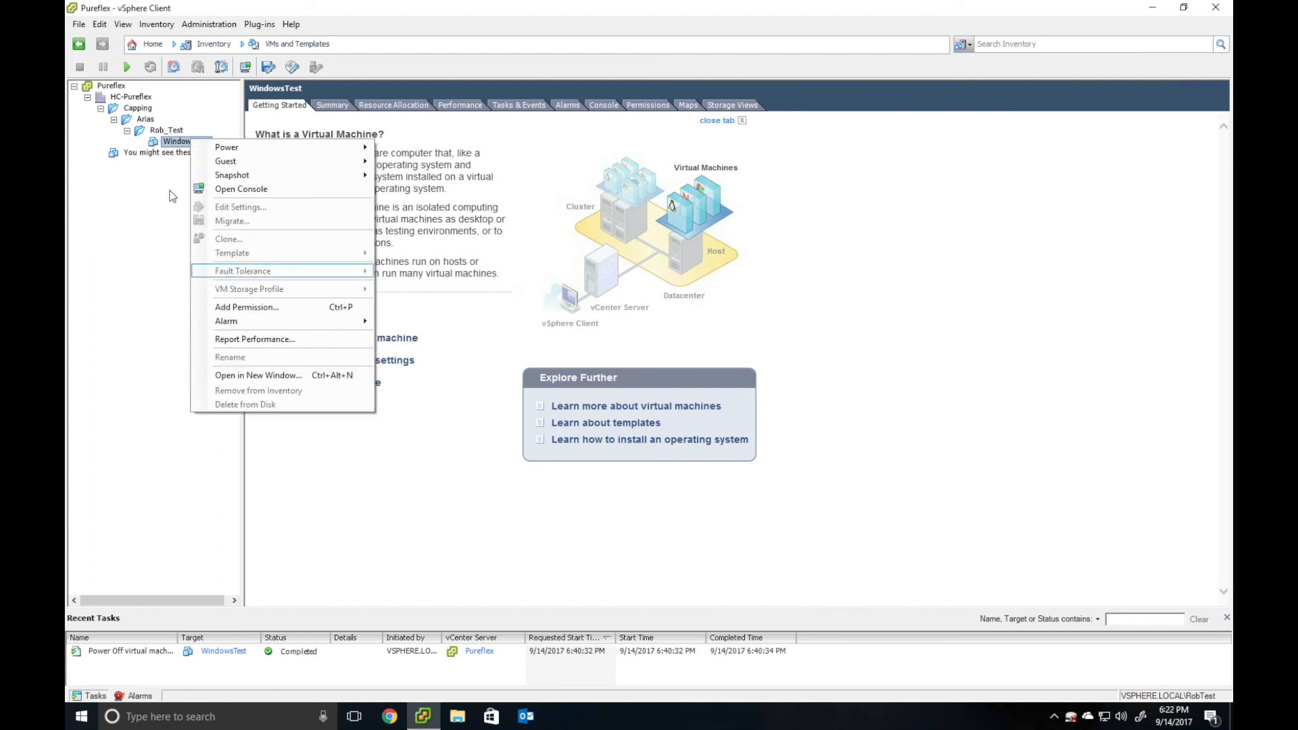
click(167, 142)
right_click(167, 142)
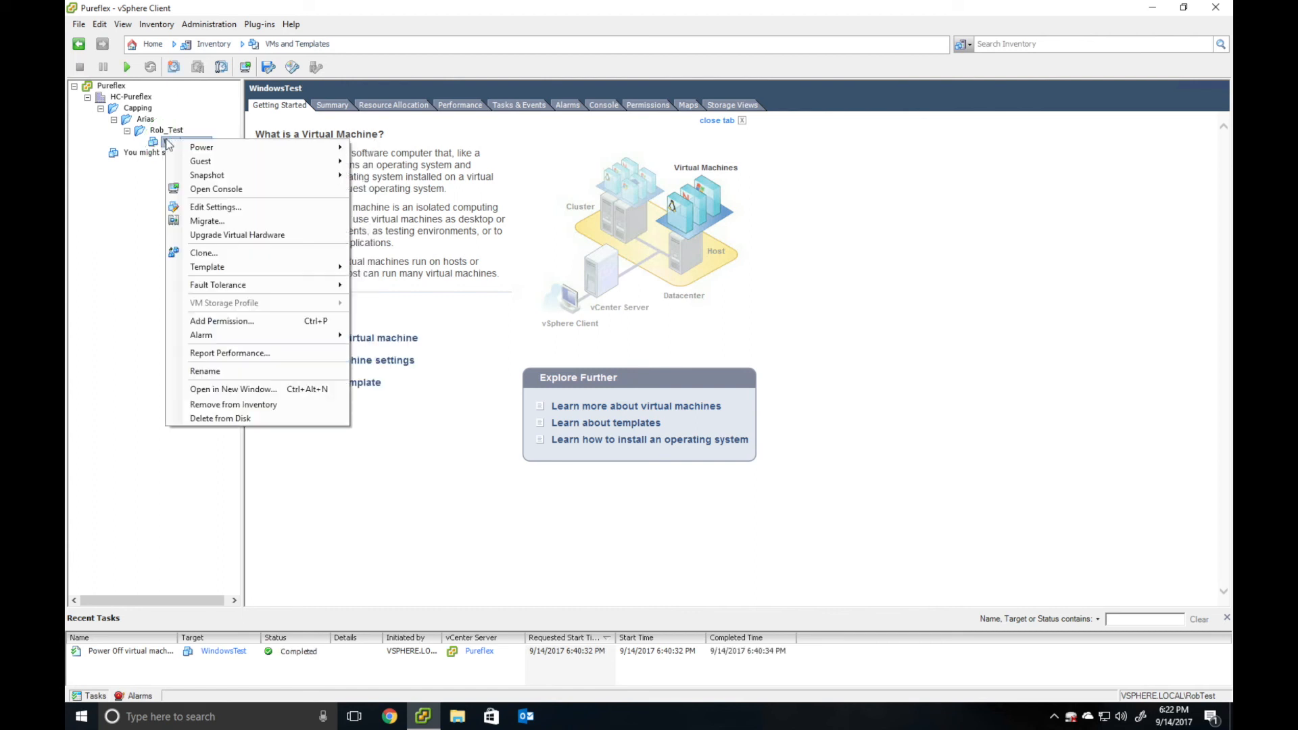
click(221, 418)
click(706, 424)
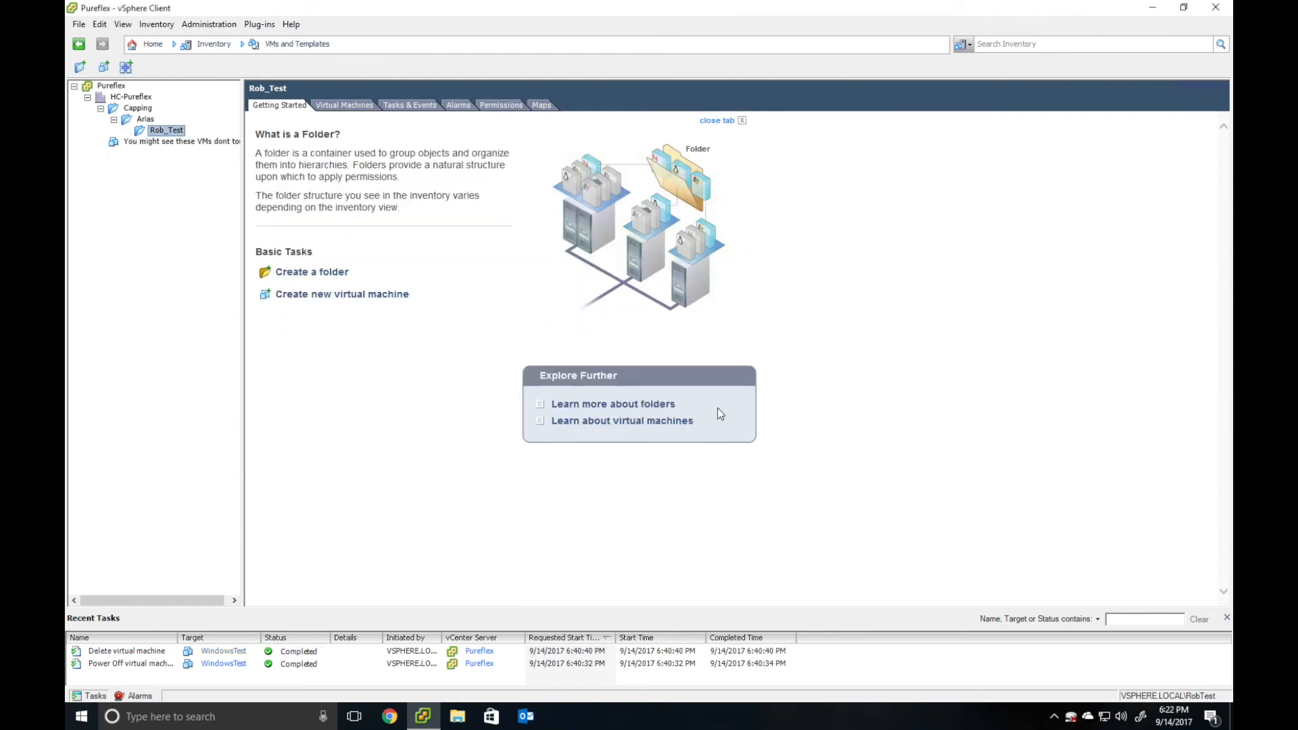
click(1221, 15)
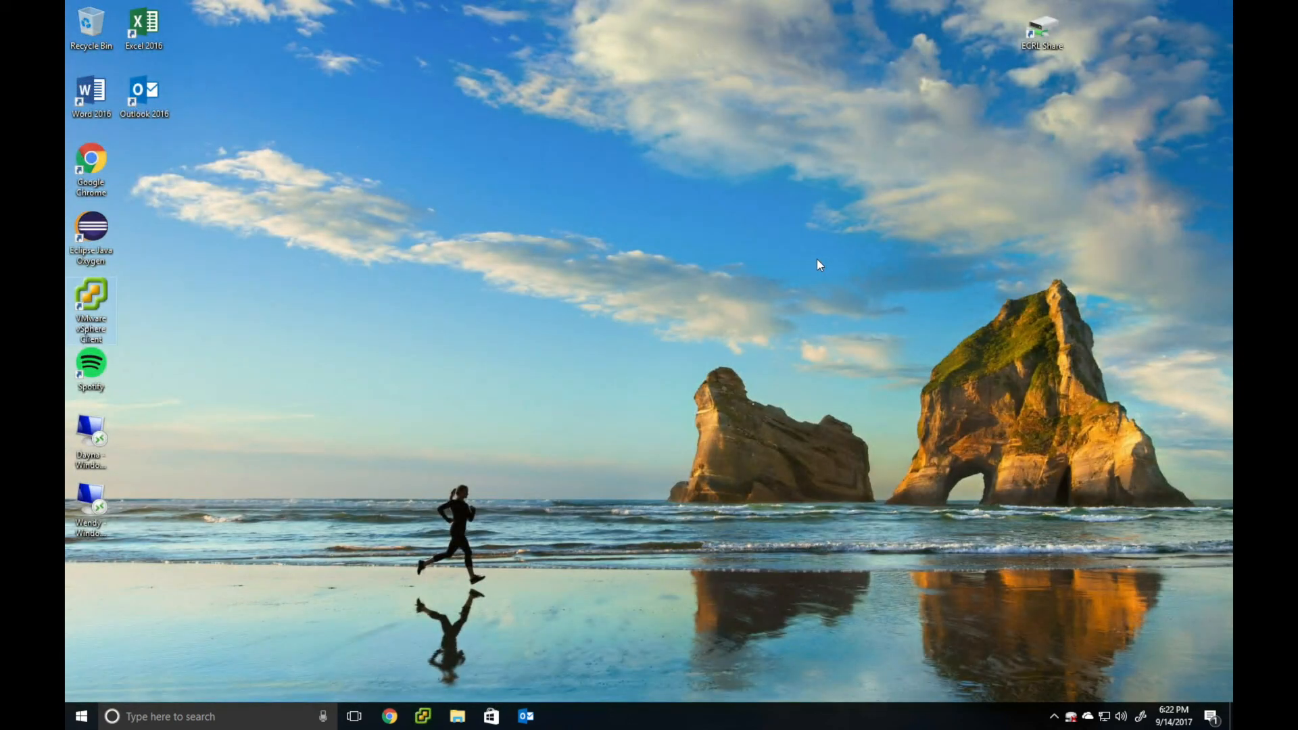